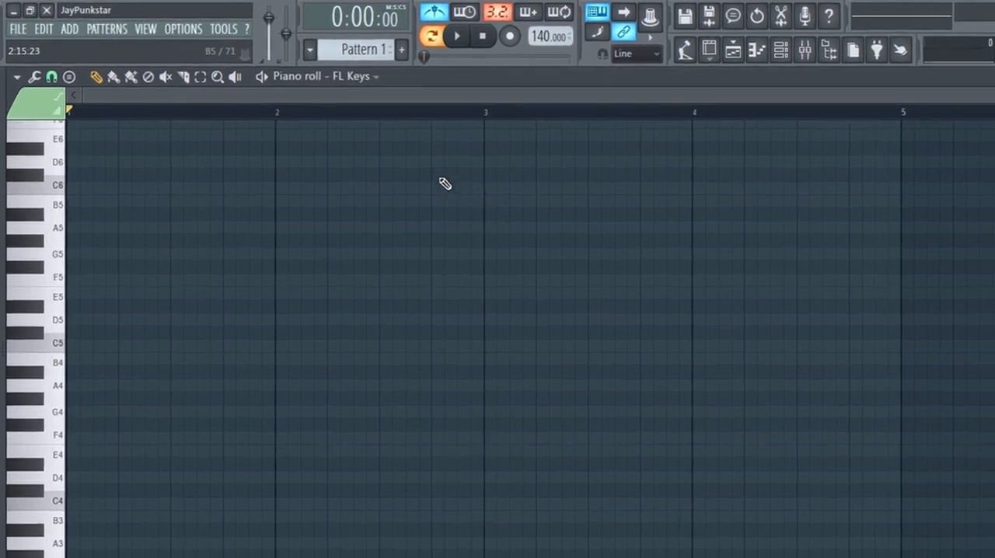
Set the piano roll's scale highlighting to root note F with the Major scale.
click(19, 93)
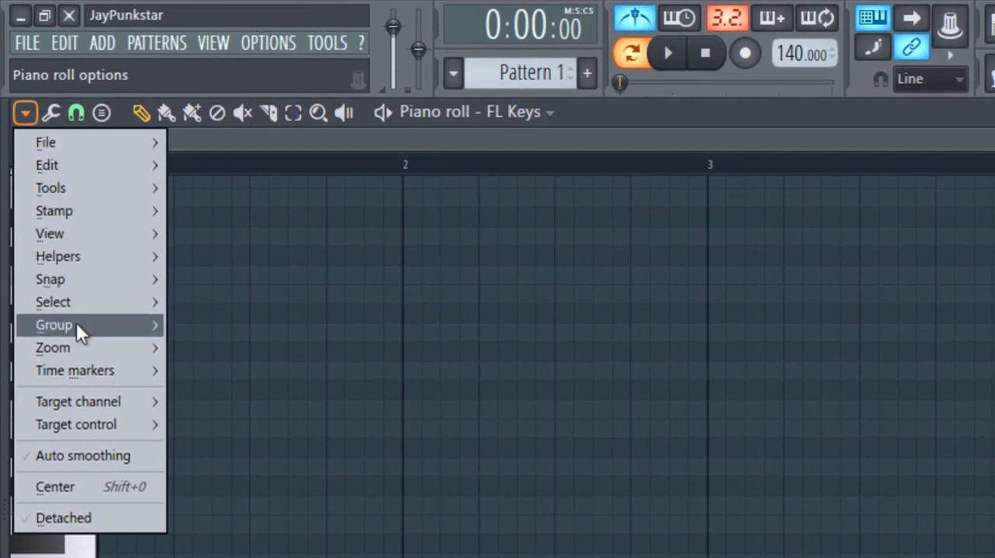
mouse_move(100, 261)
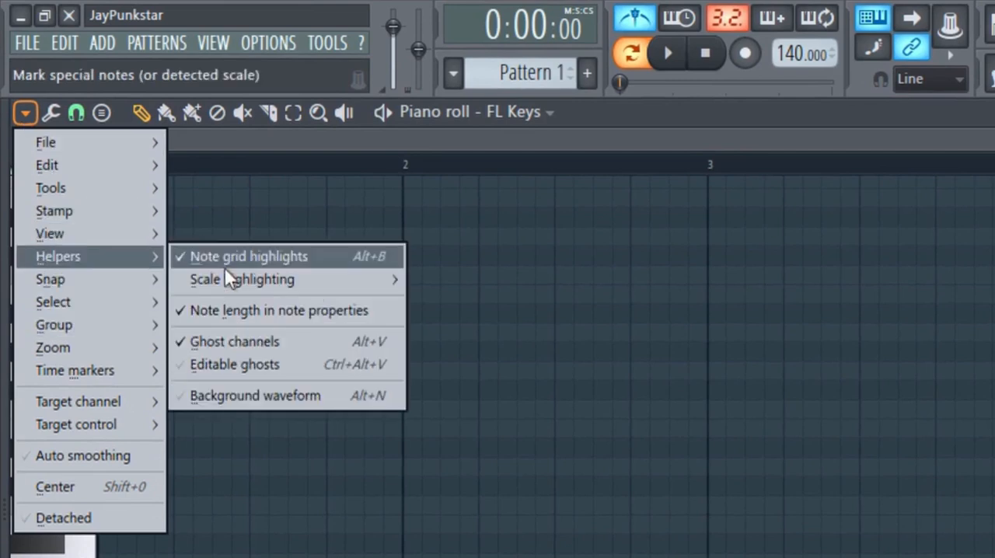
mouse_move(227, 279)
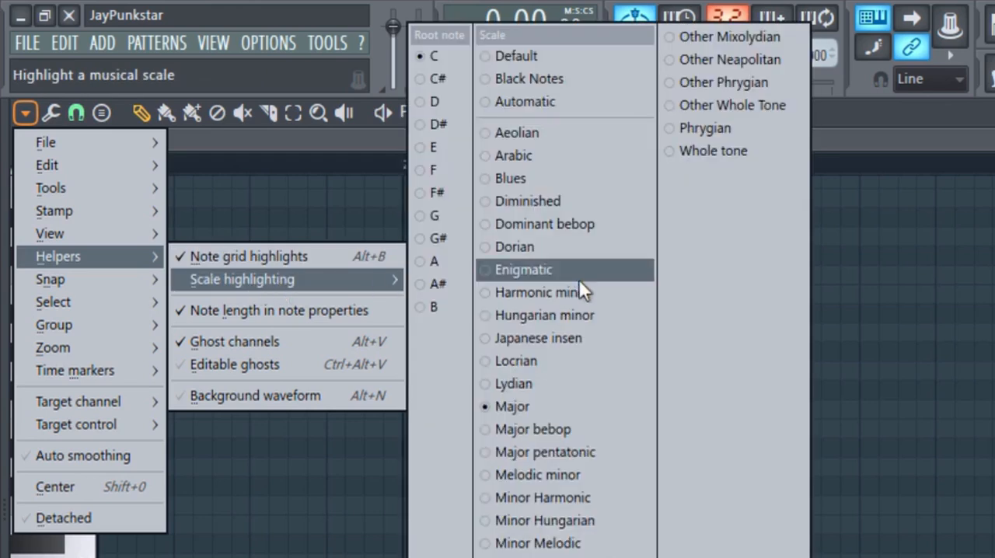
click(439, 168)
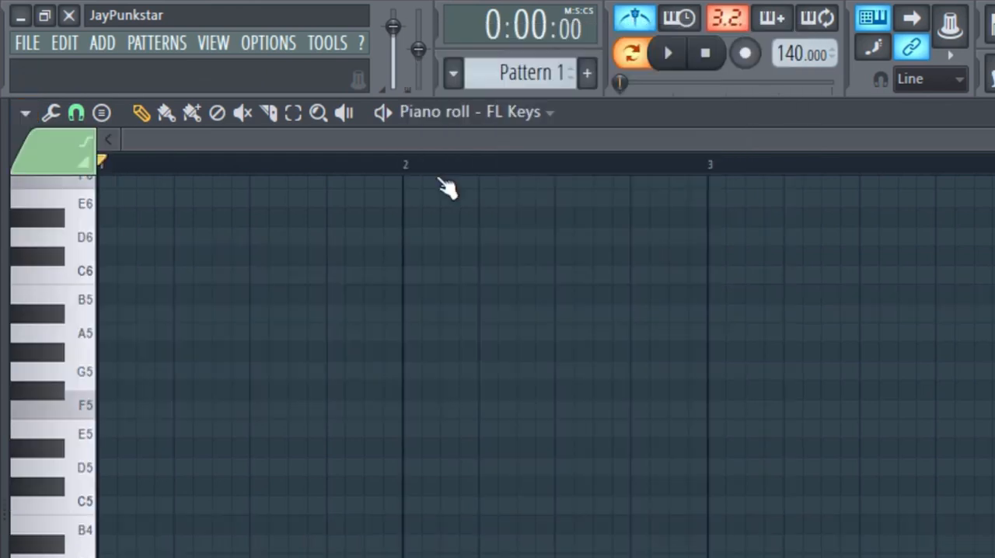
click(25, 111)
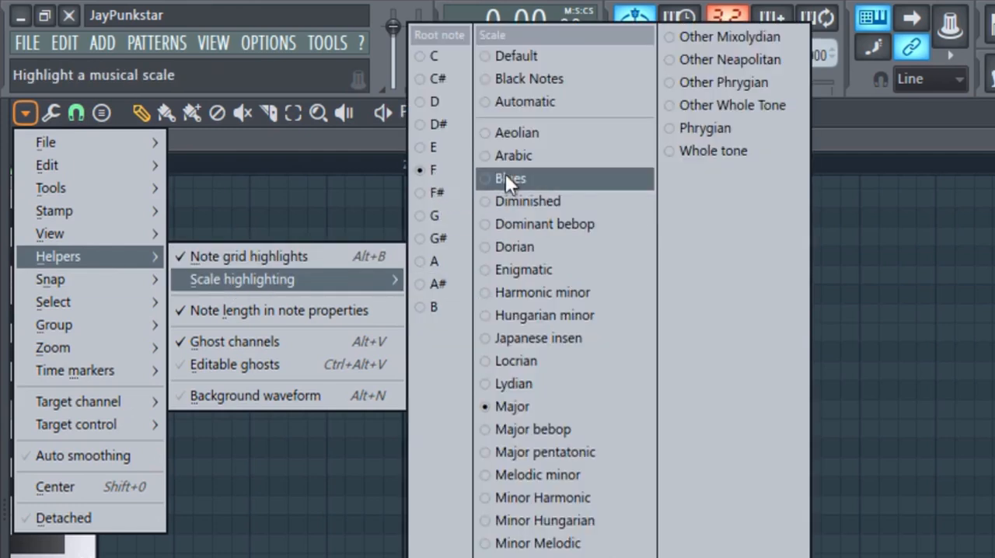
click(530, 406)
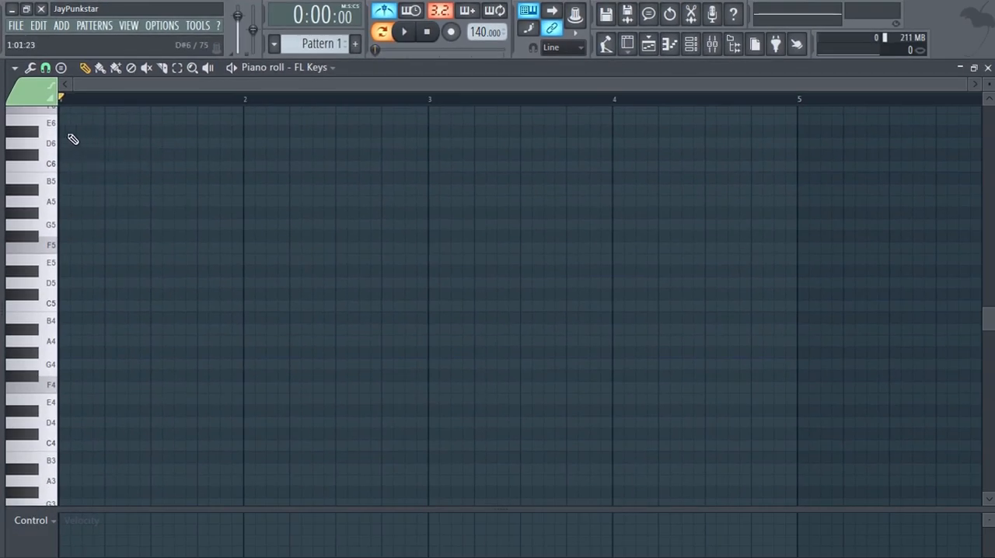
Draw consecutive two-step notes F5, G5, A5 and A#5 from the start of bar 1.
scroll(109, 177, down, 1)
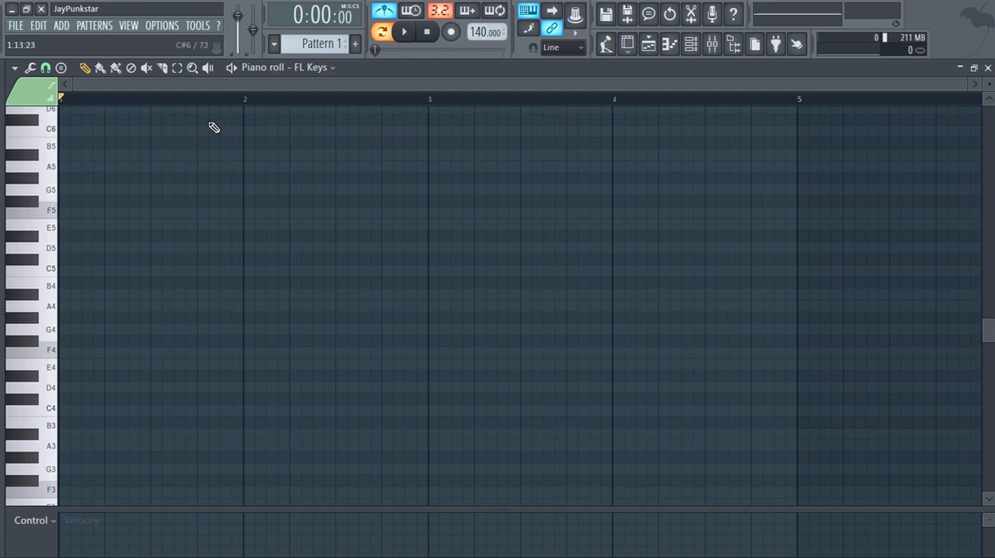
scroll(99, 170, down, 2)
click(102, 143)
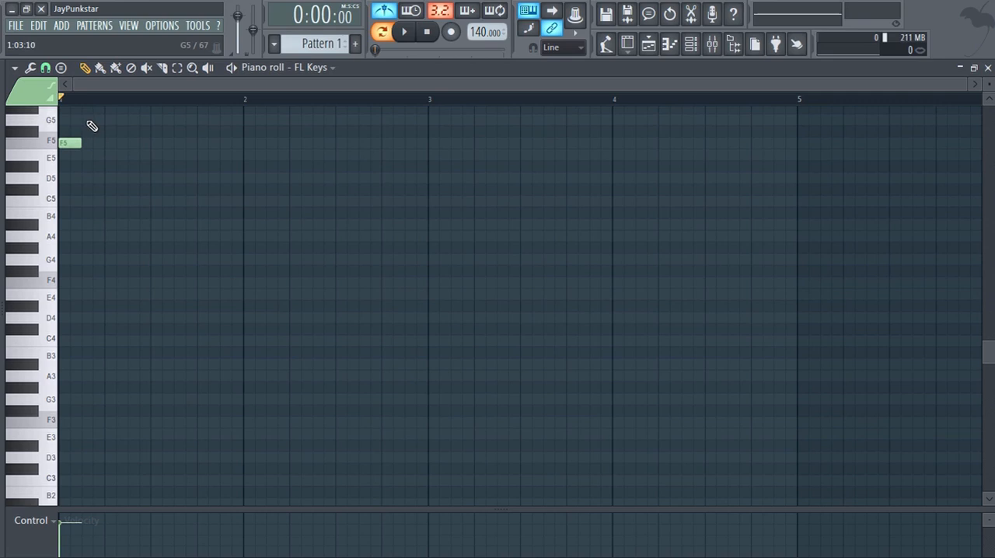
click(91, 124)
scroll(97, 134, up, 2)
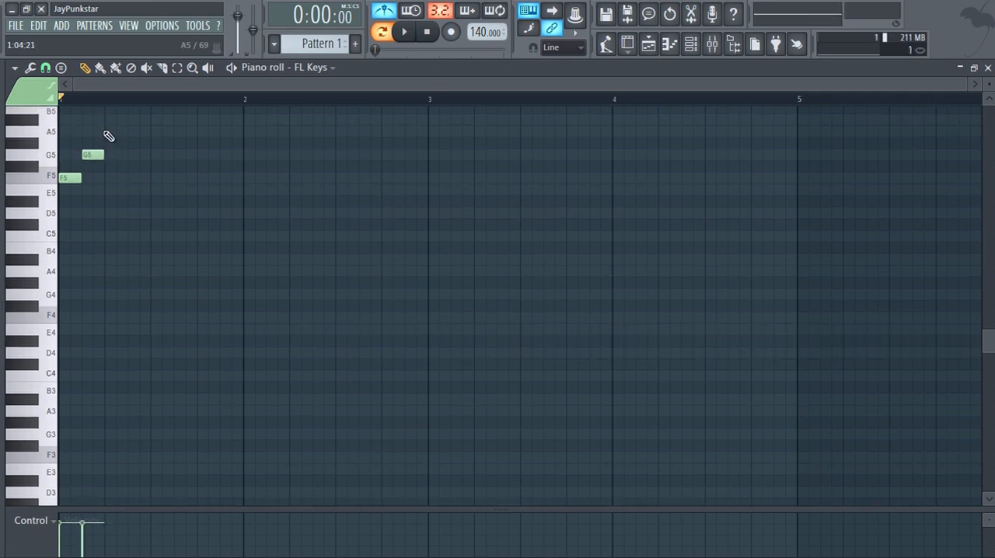
click(114, 133)
scroll(133, 132, up, 3)
click(131, 189)
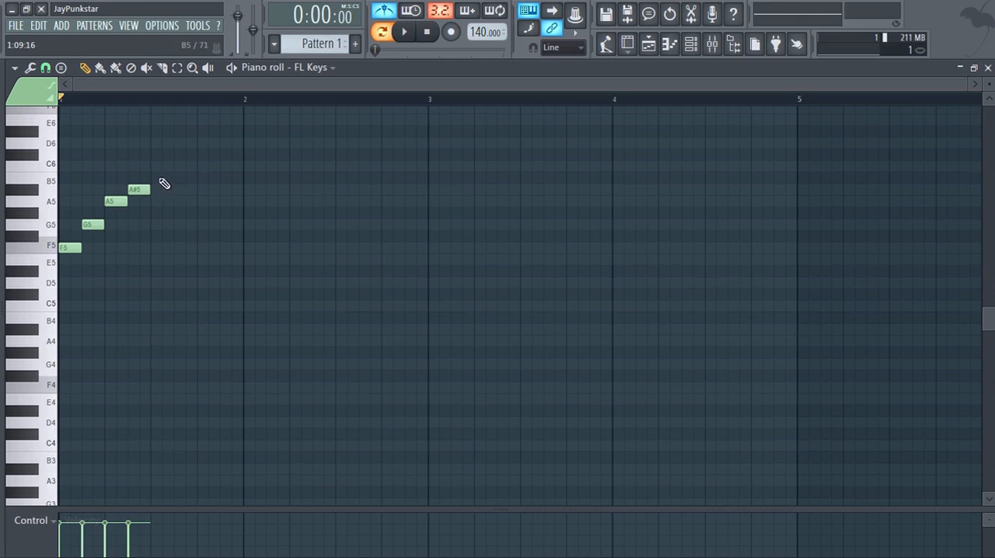
Complete the ascending scale in bar 1 with consecutive notes C6, D6, E6 and F6, and play it back.
click(155, 165)
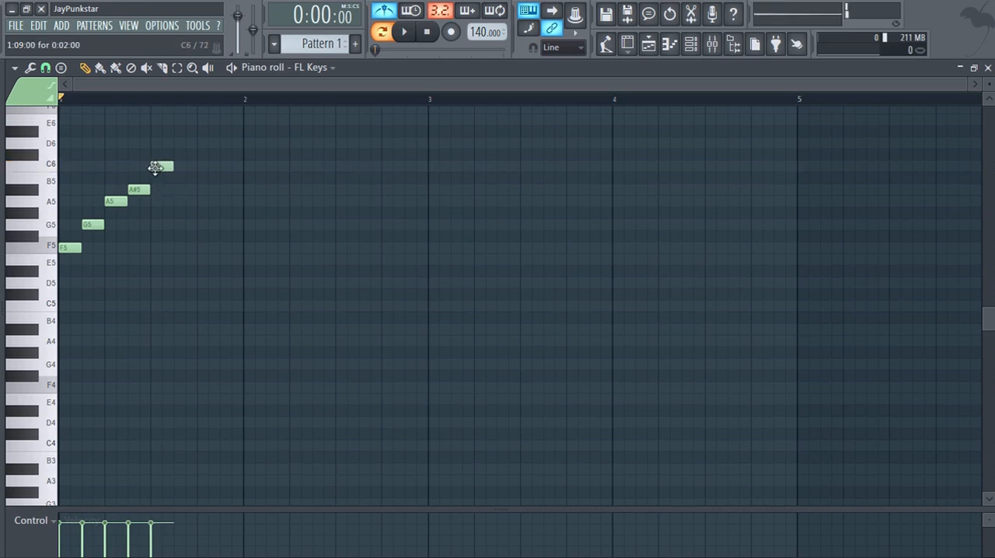
click(178, 146)
scroll(179, 147, up, 2)
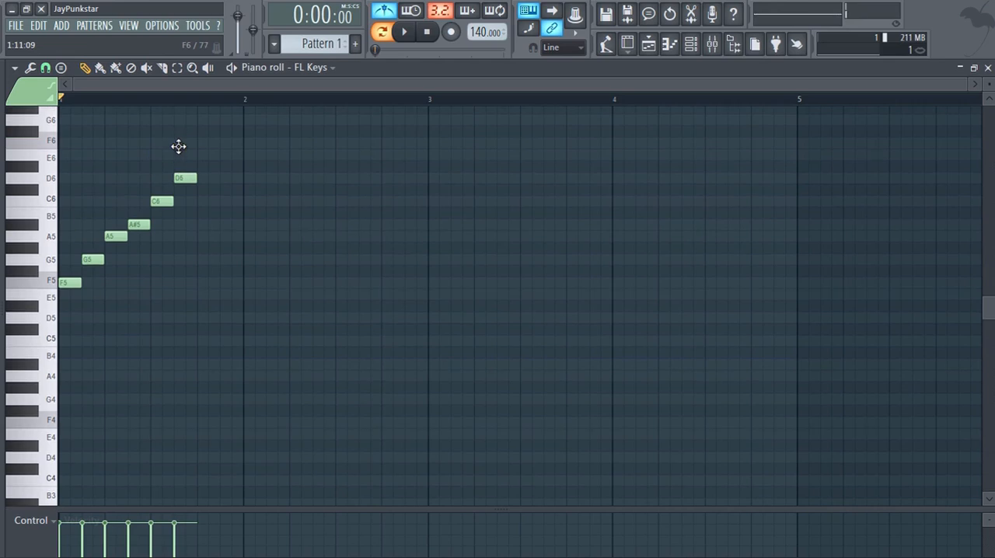
click(204, 155)
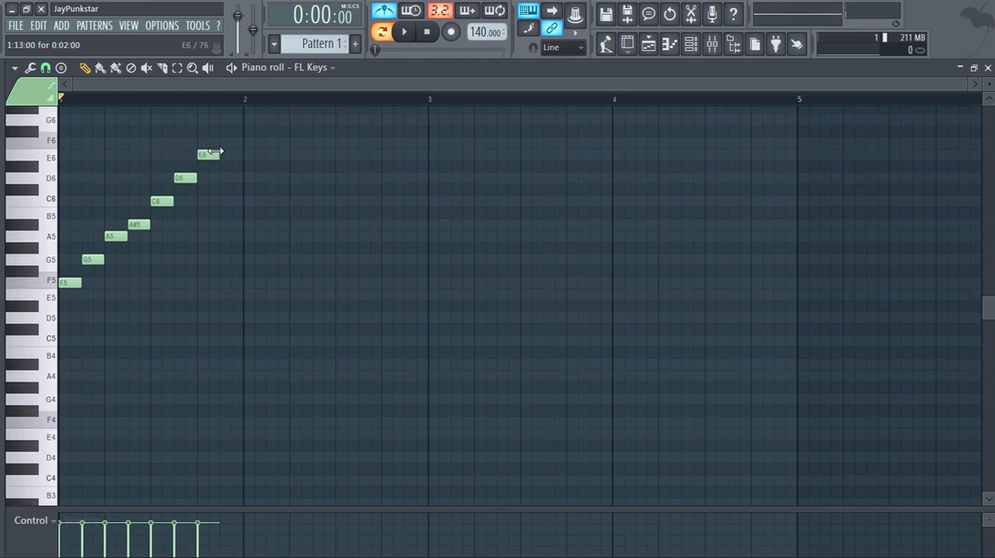
click(225, 144)
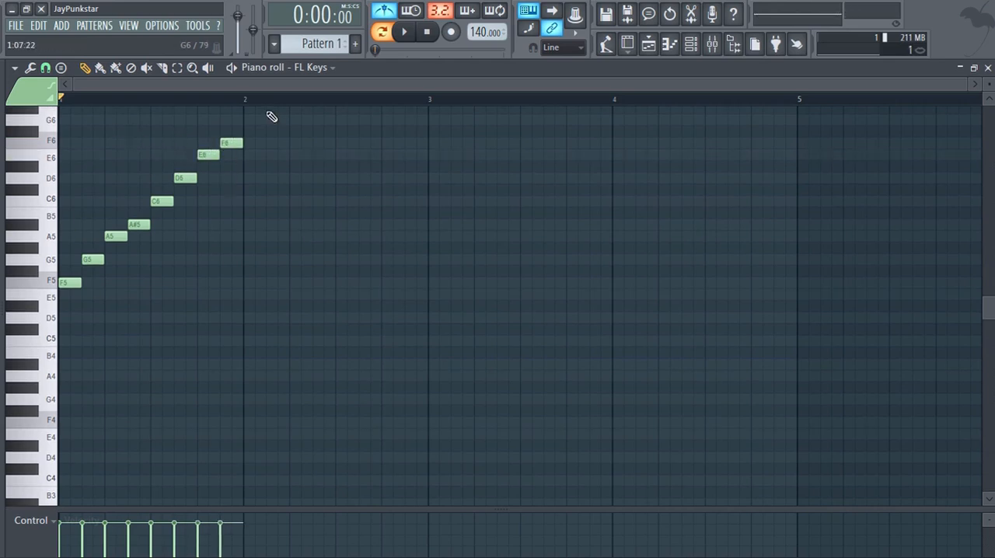
click(404, 31)
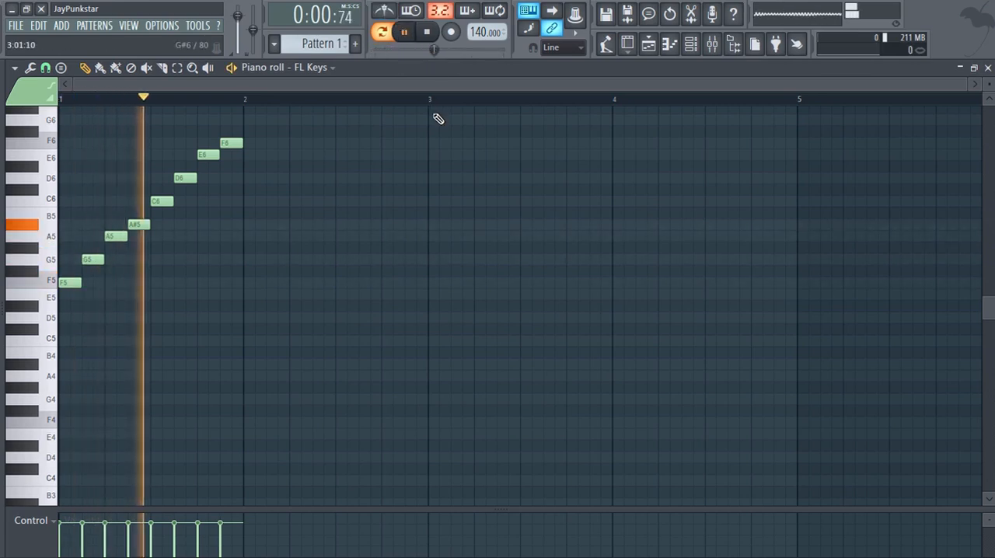
key(space)
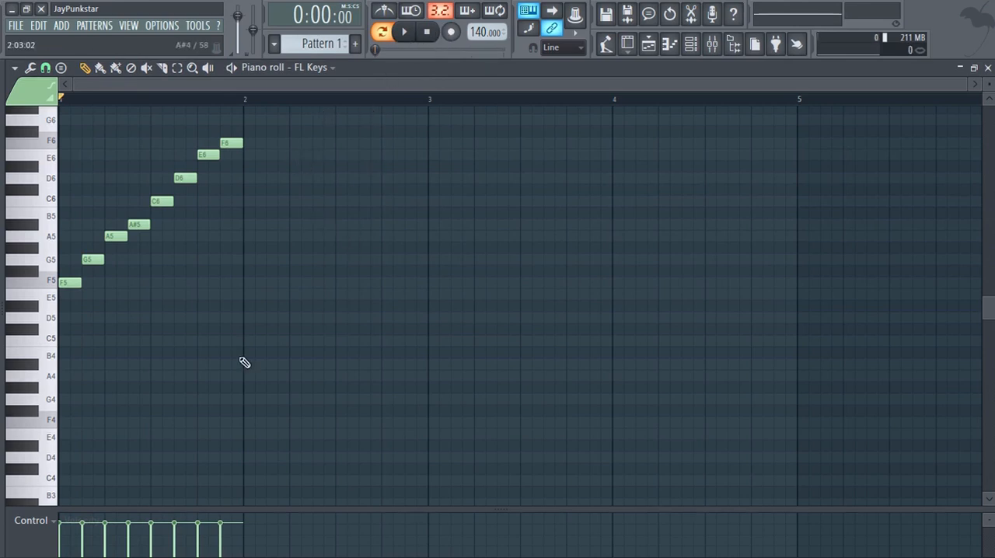
Move the G5, A5, A#5, C6, D6, E6 and F6 notes to the start of bar 1, stacked above F5.
drag(93, 259, 18, 259)
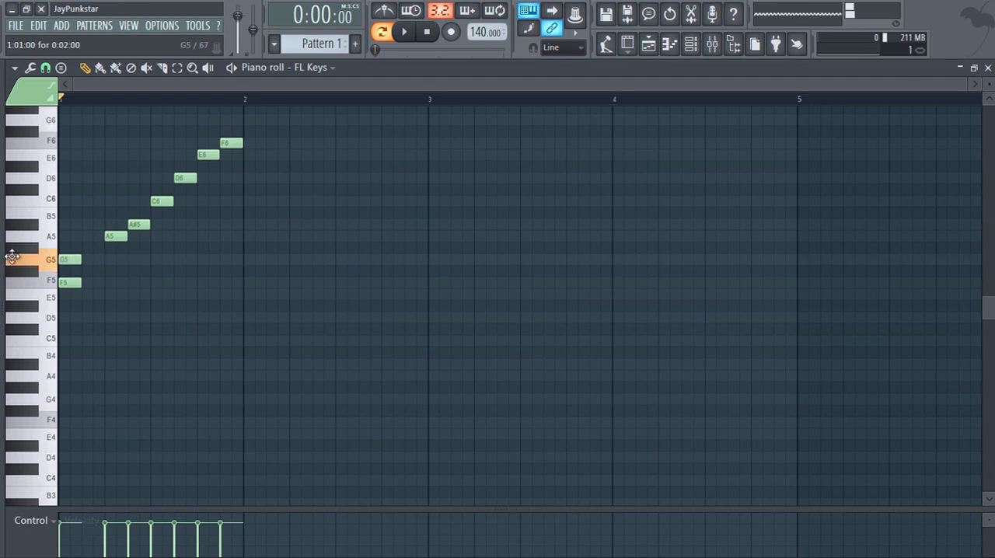
drag(116, 236, 35, 245)
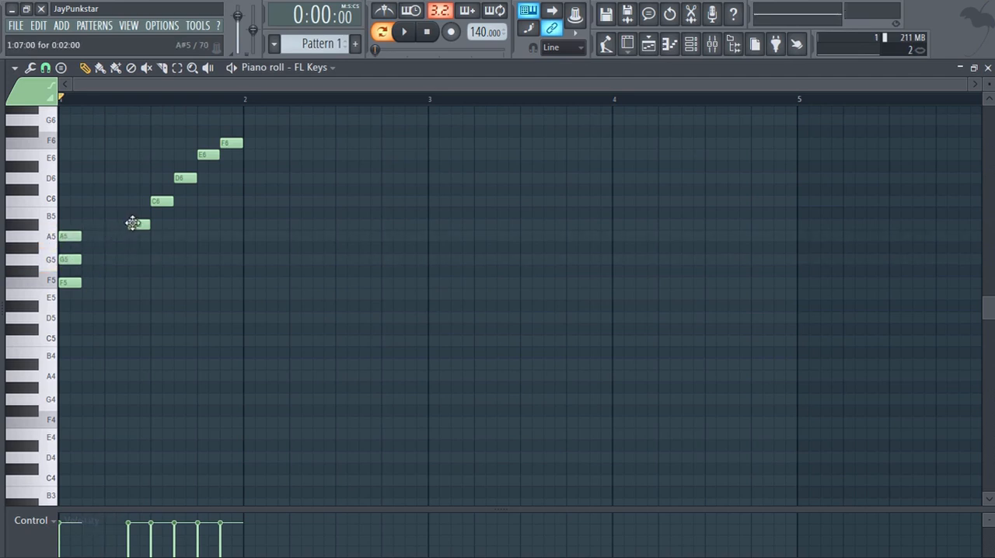
drag(135, 224, 43, 226)
drag(165, 202, 62, 201)
drag(178, 177, 43, 176)
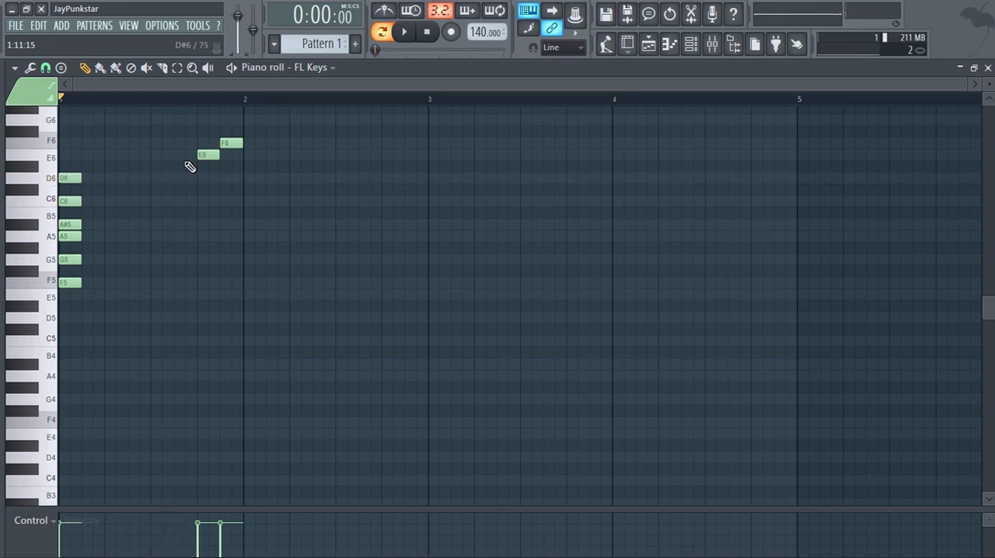
drag(205, 154, 46, 167)
drag(230, 144, 47, 143)
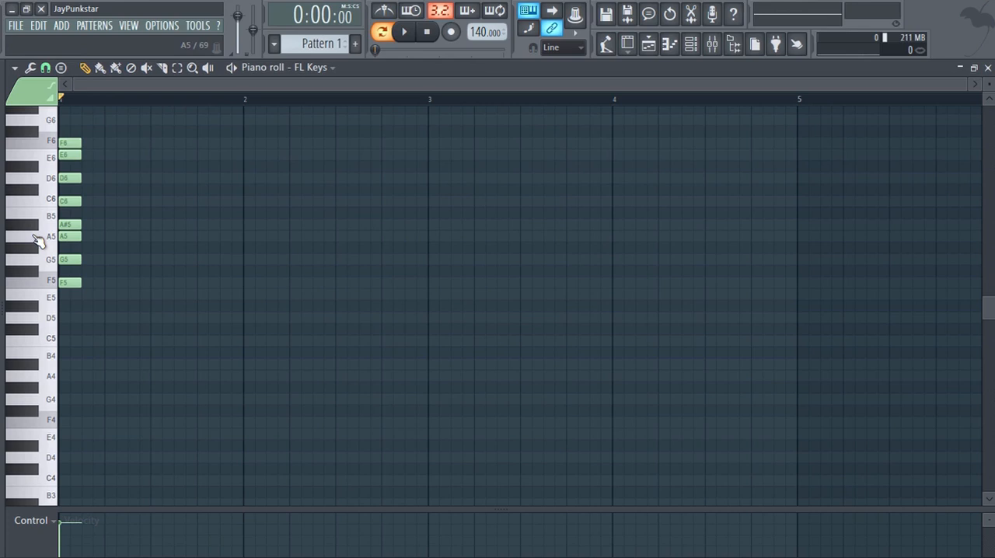
Audition the keyboard keys from F5 up to B5 to compare the intervals between the stacked scale notes.
click(59, 291)
click(49, 264)
click(36, 280)
click(47, 282)
click(36, 274)
click(37, 272)
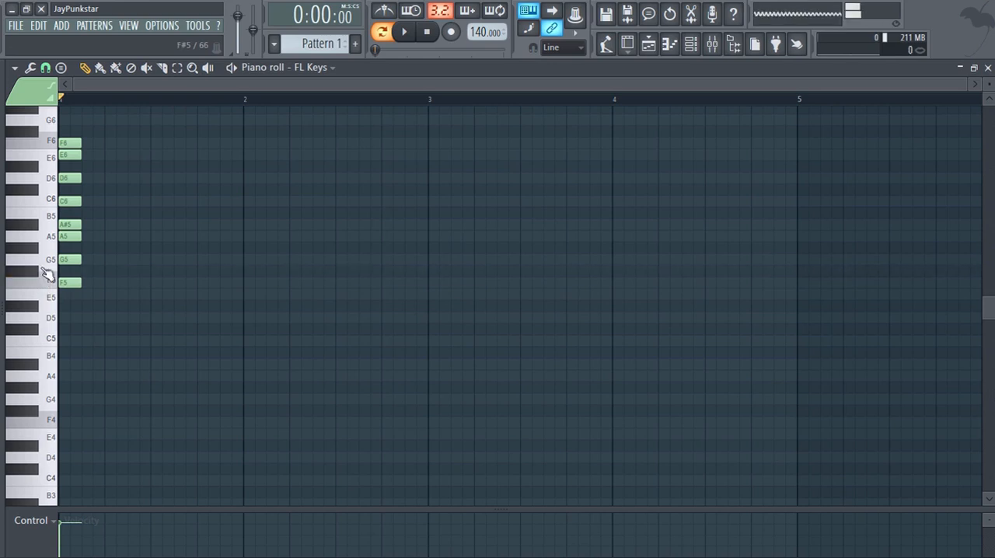
click(53, 266)
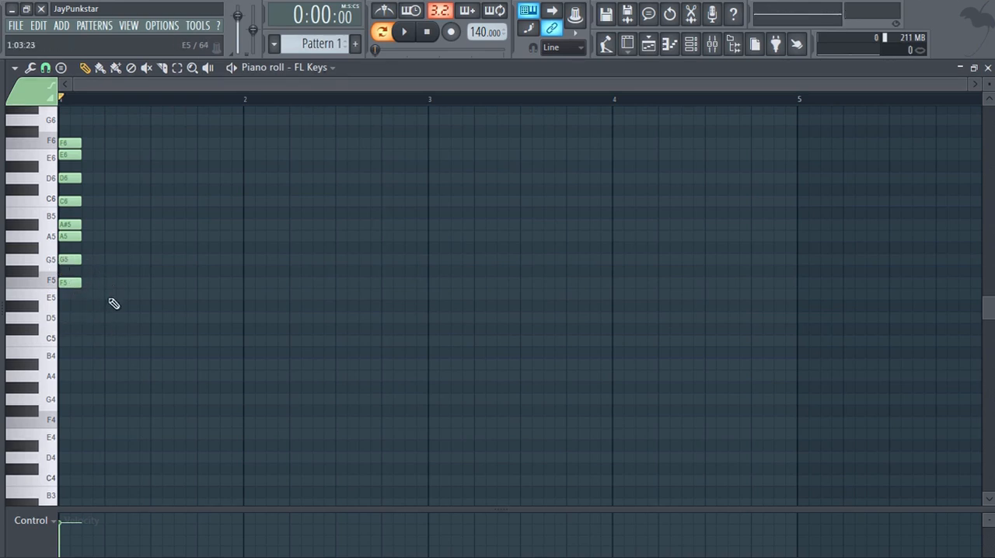
click(37, 254)
click(37, 254)
click(34, 228)
click(34, 228)
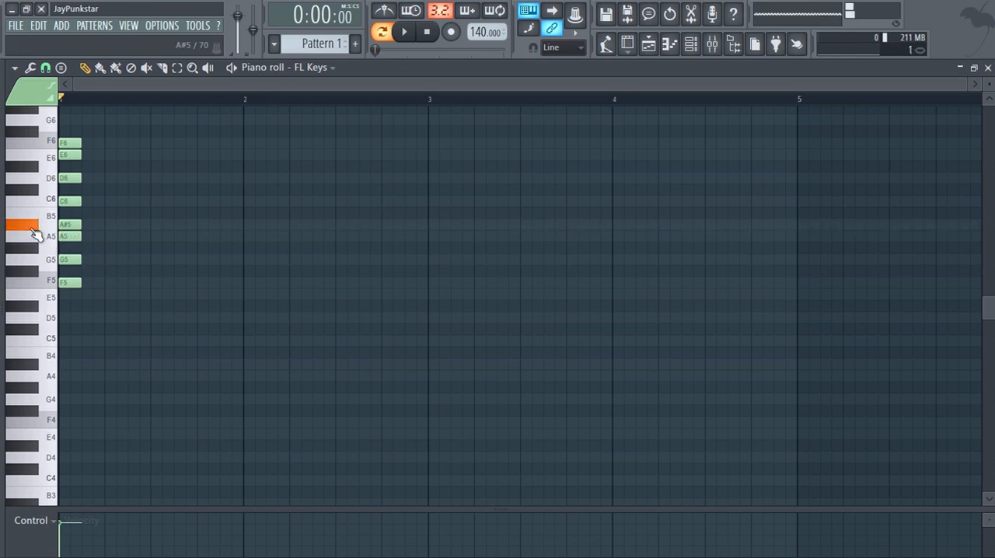
click(34, 230)
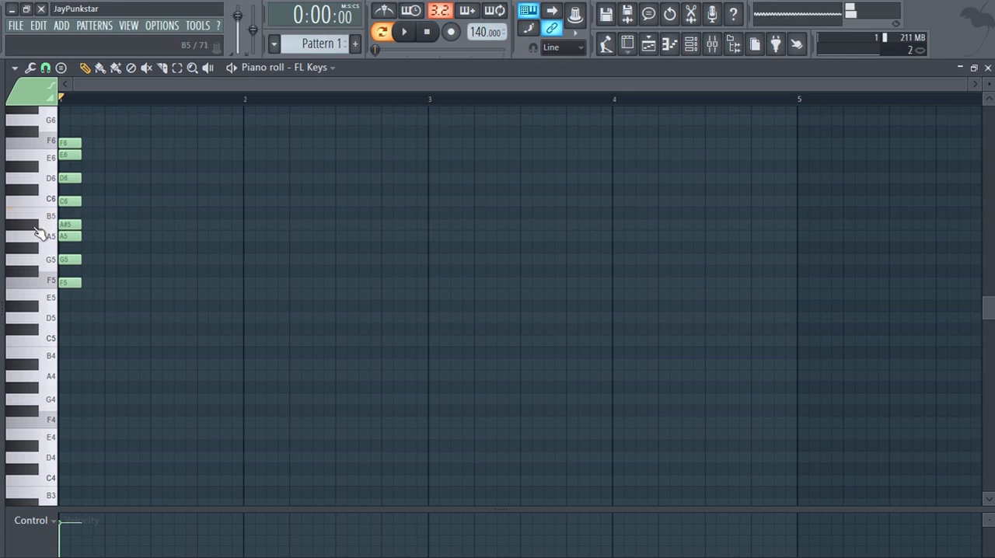
click(36, 230)
click(49, 217)
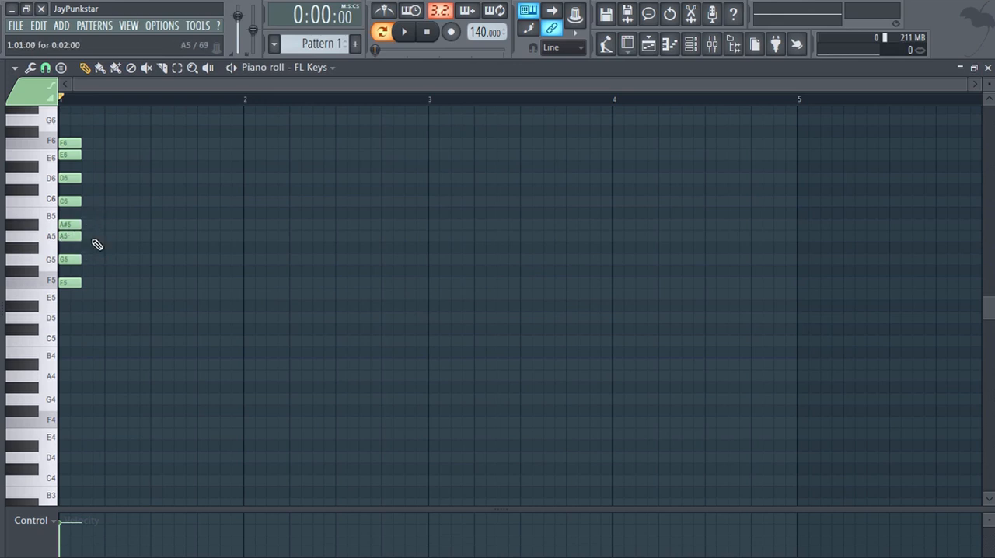
click(38, 227)
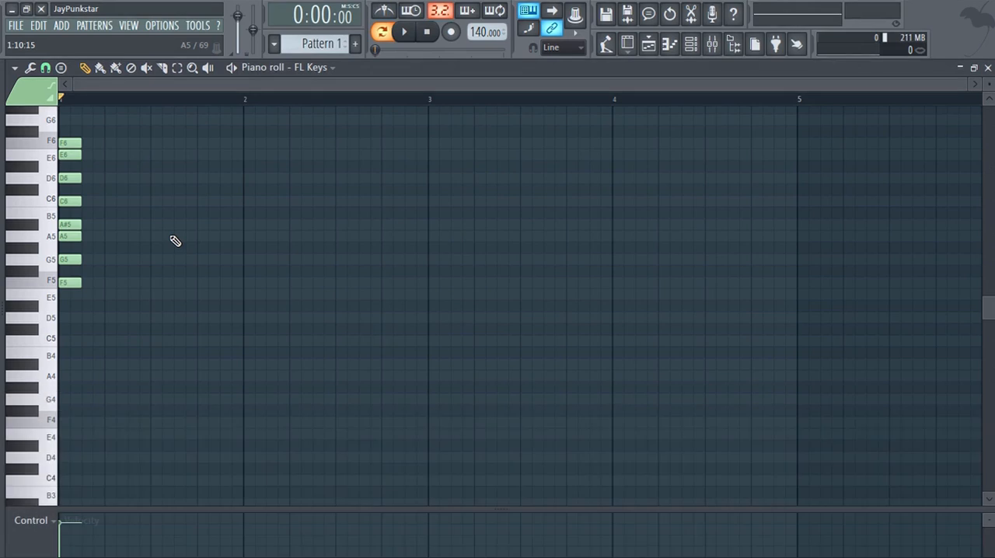
Delete all the stacked notes and switch the scale highlighting to Minor Natural (Aeolian) with root note F.
mouse_move(84, 276)
mouse_down()
mouse_move(78, 160)
mouse_move(164, 169)
mouse_up()
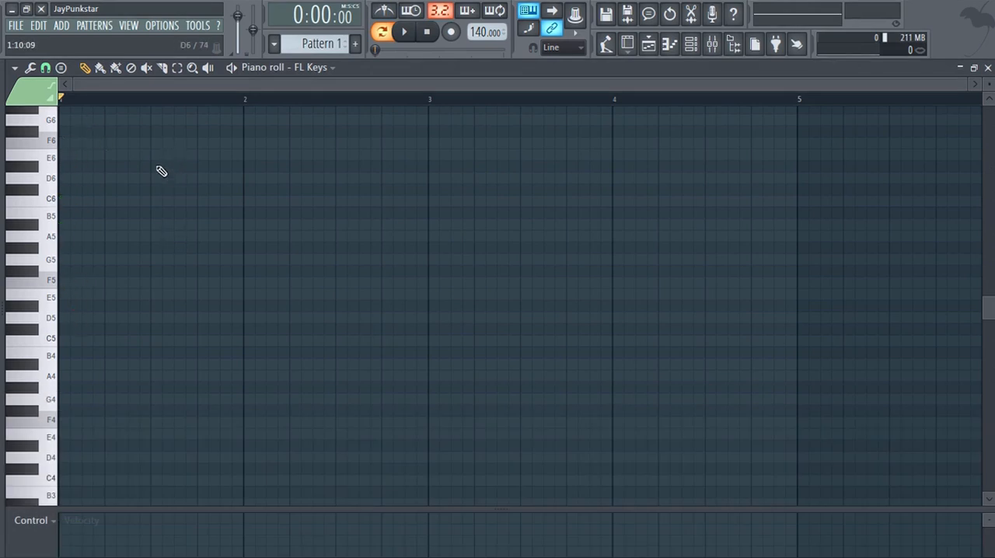
click(14, 67)
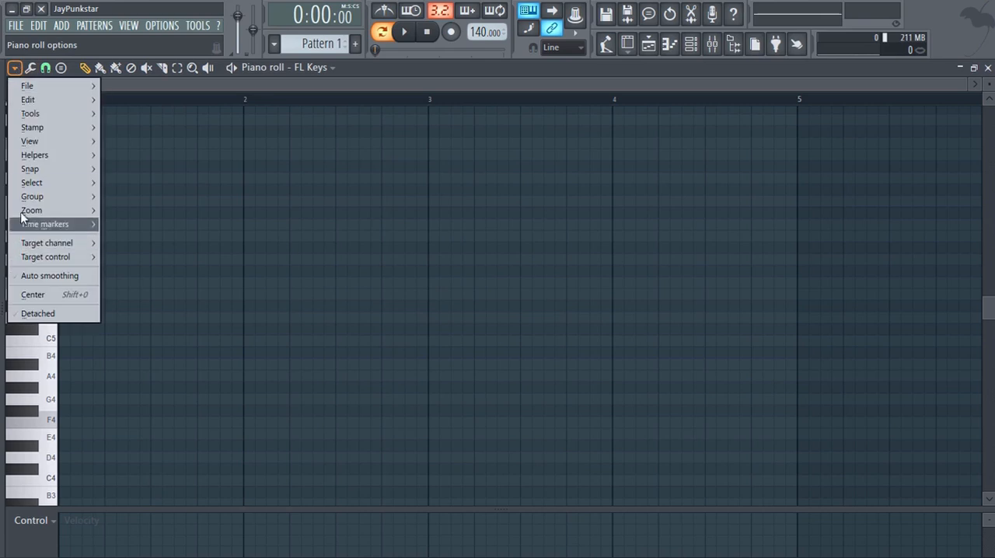
mouse_move(60, 156)
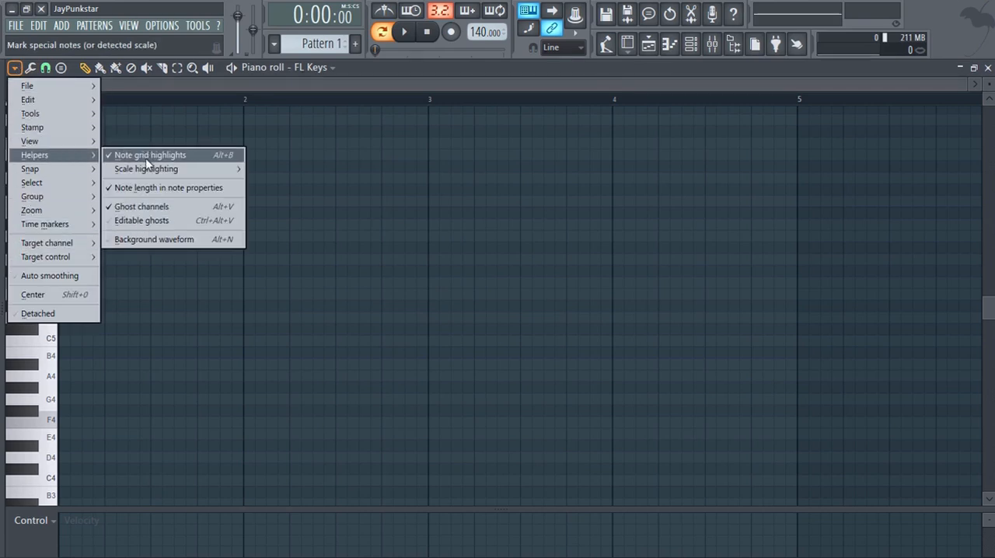
mouse_move(148, 167)
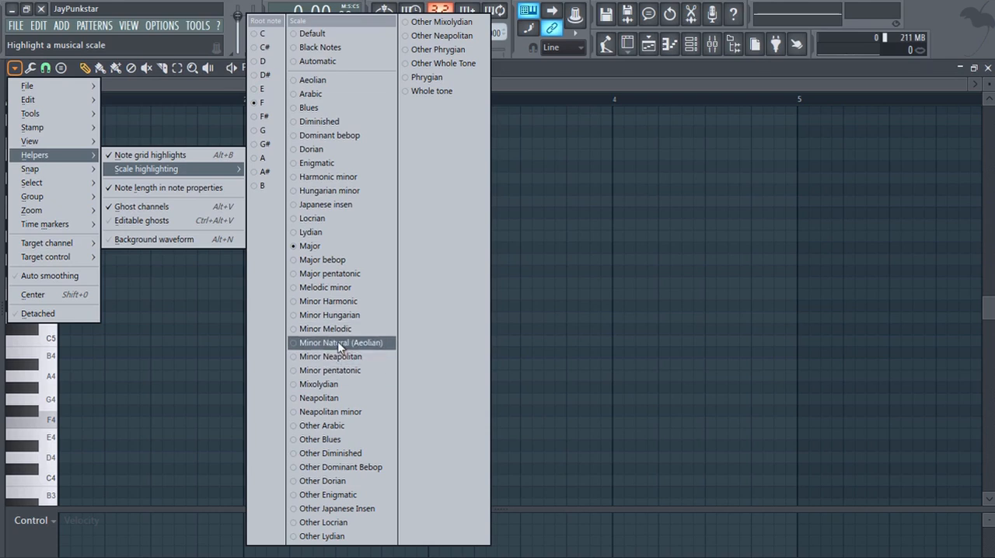
click(315, 347)
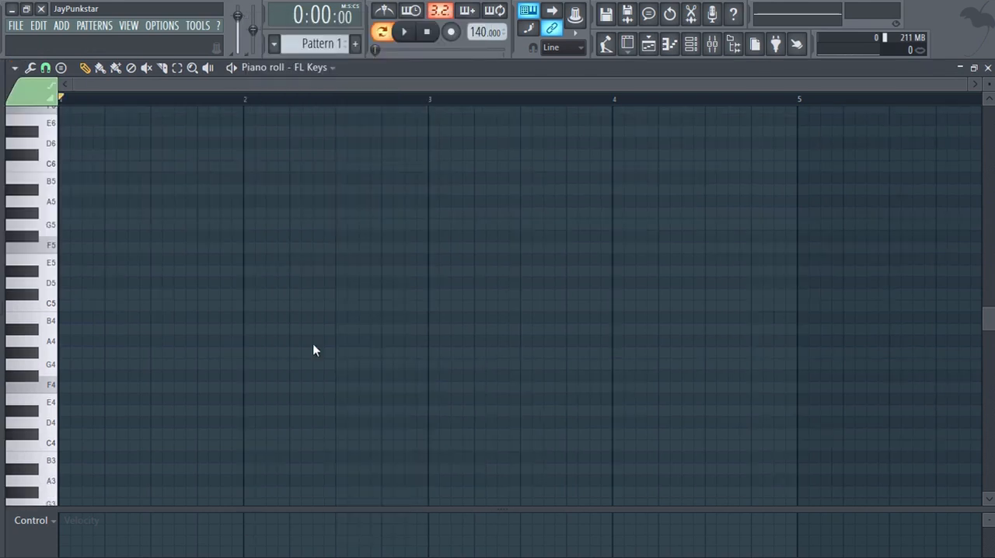
Draw the first four ascending F natural minor notes in bar 1: F5, G5, G#5 and A#5.
click(69, 249)
click(86, 225)
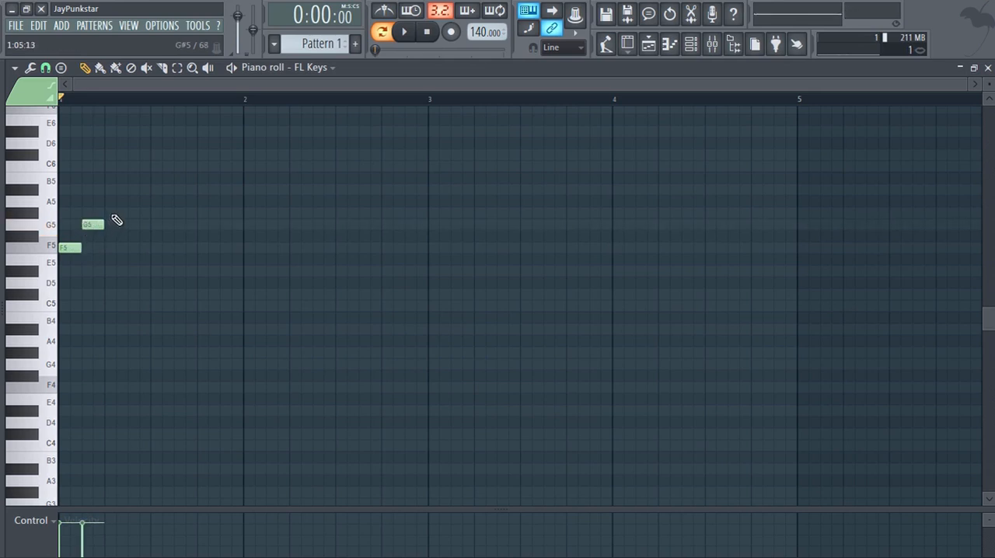
click(113, 213)
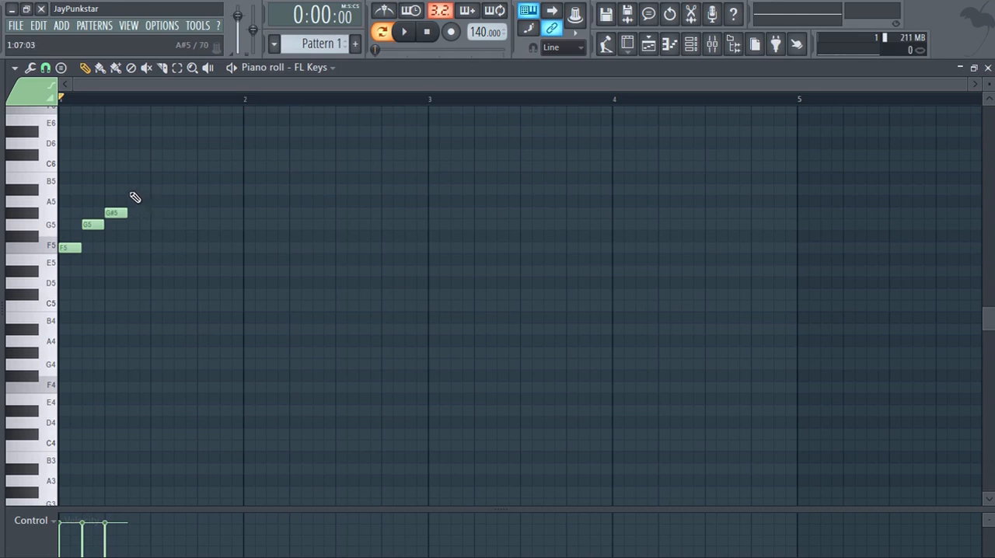
click(130, 190)
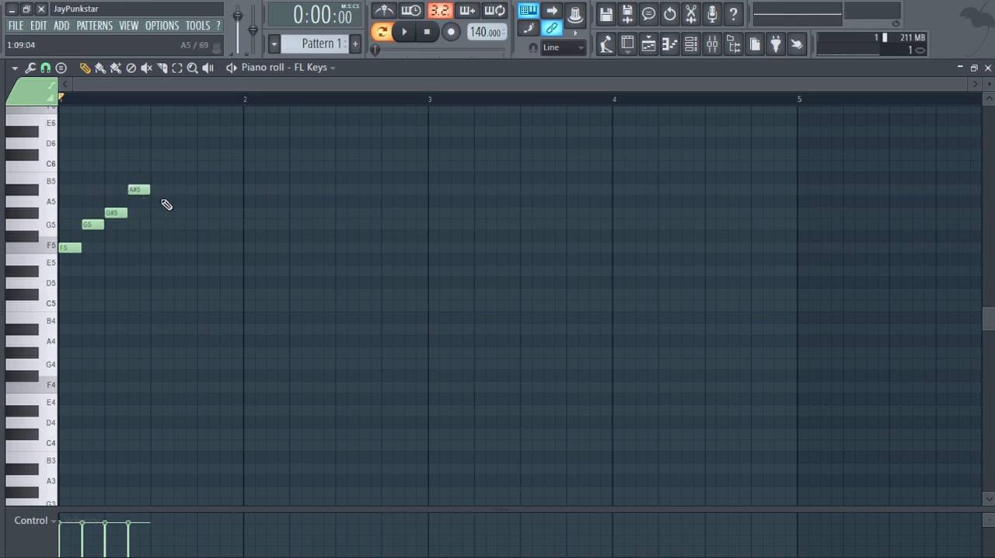
Complete the ascending minor scale in bar 1 with consecutive notes C6, C#6, D#6 and F6, and play it back.
click(154, 166)
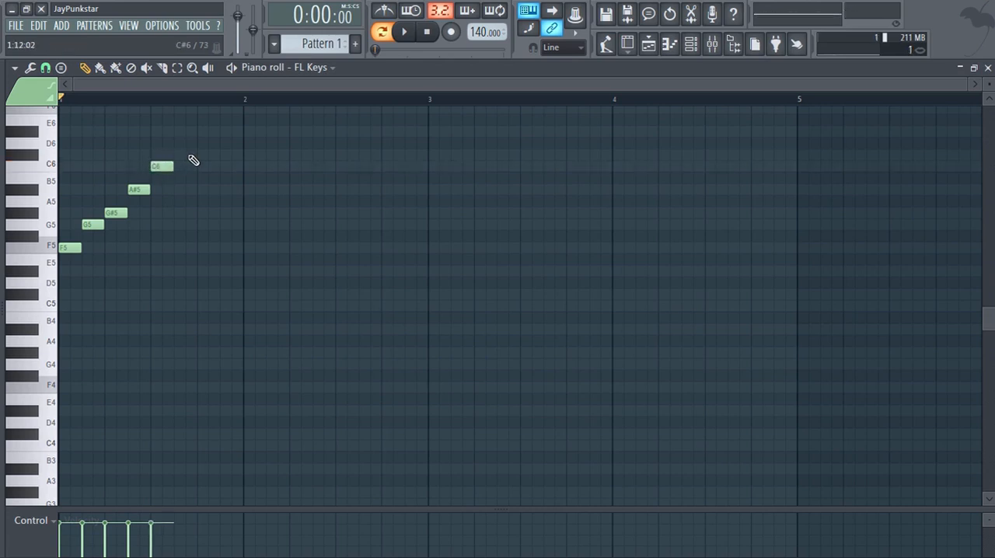
click(177, 155)
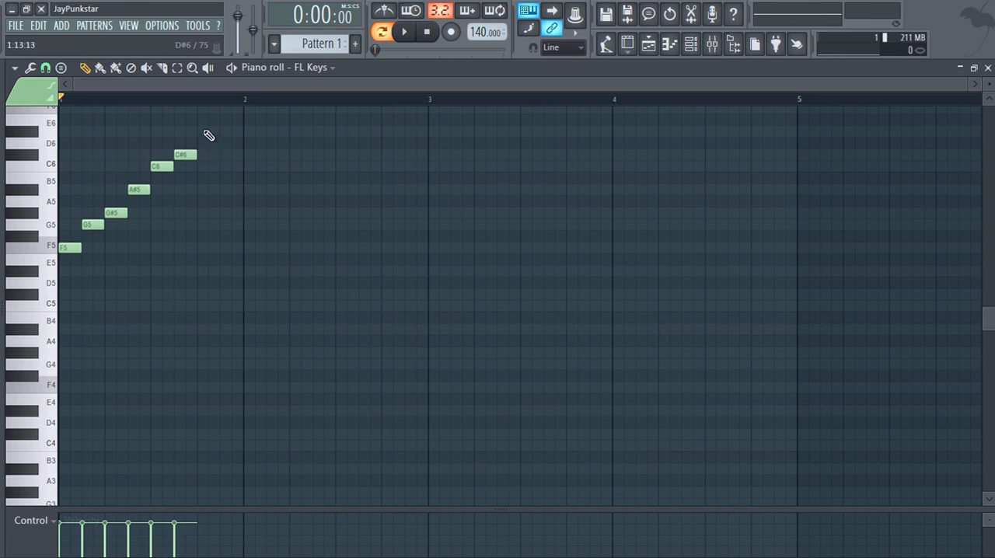
click(206, 132)
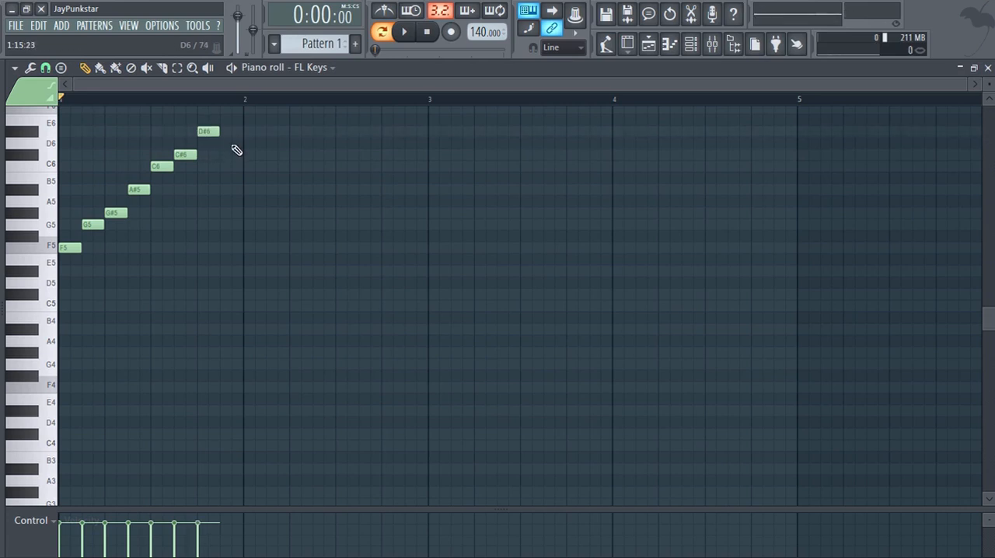
scroll(234, 149, up, 1)
click(224, 143)
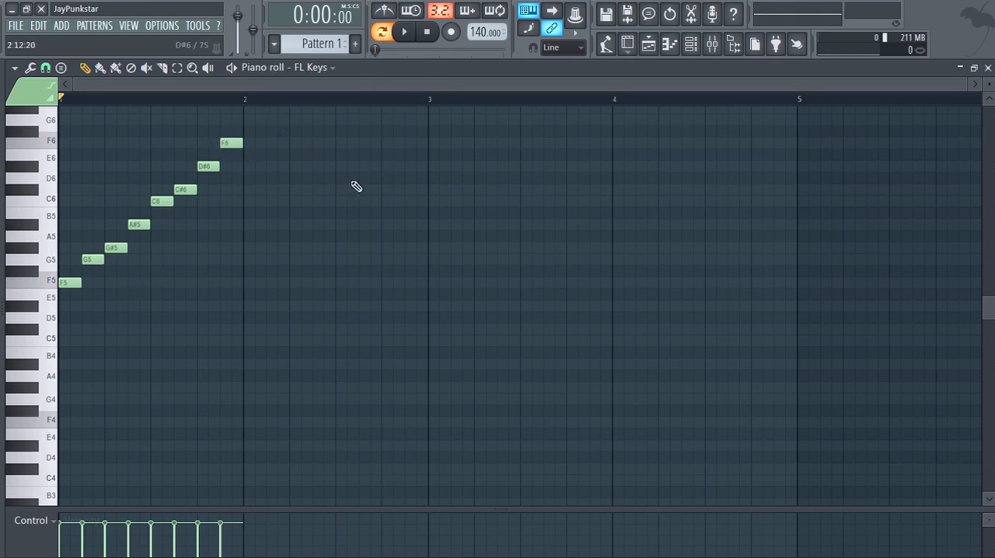
click(405, 33)
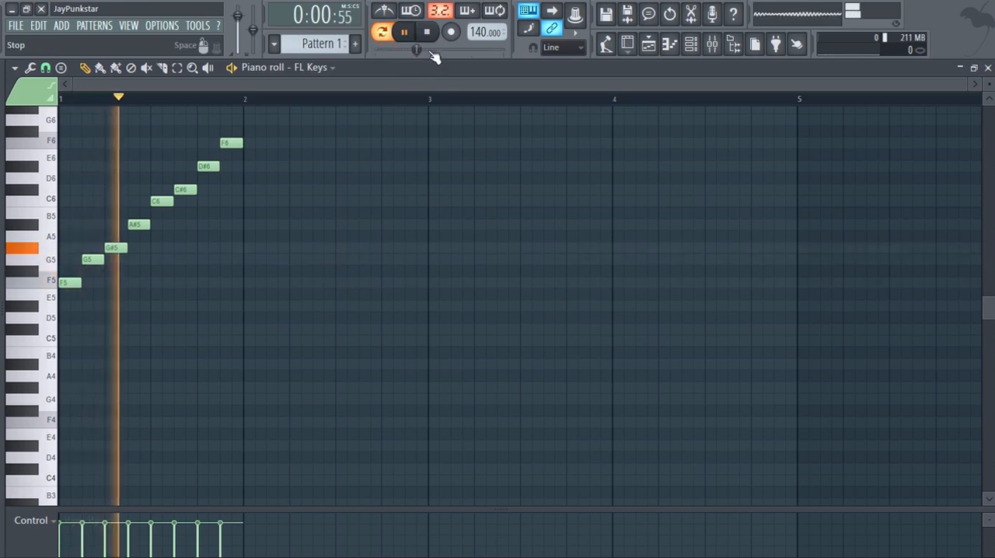
key(space)
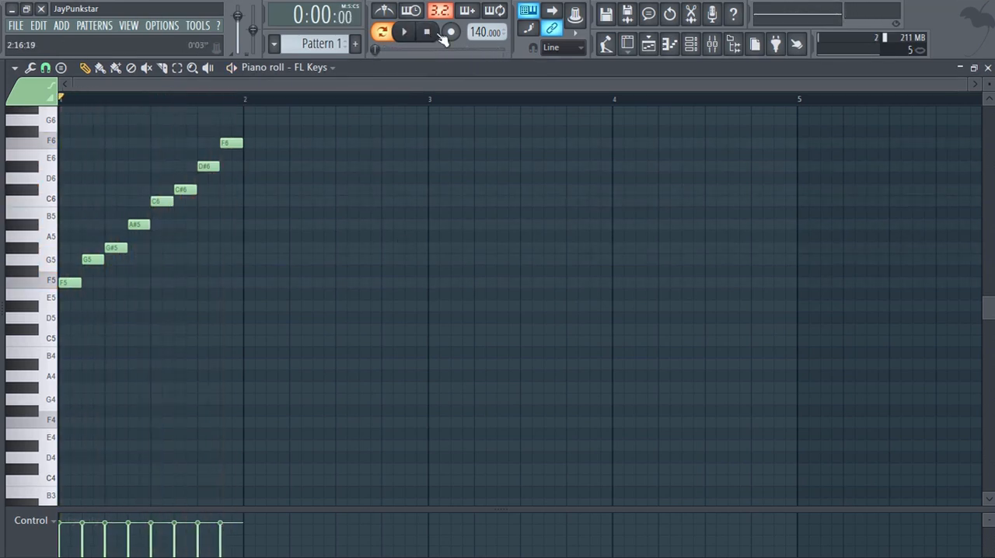
Move the G5, G#5, A#5, C6, C#6, D#6 and F6 notes to the start of bar 1, stacked above F5.
drag(92, 259, 67, 247)
drag(138, 225, 69, 224)
drag(161, 200, 68, 201)
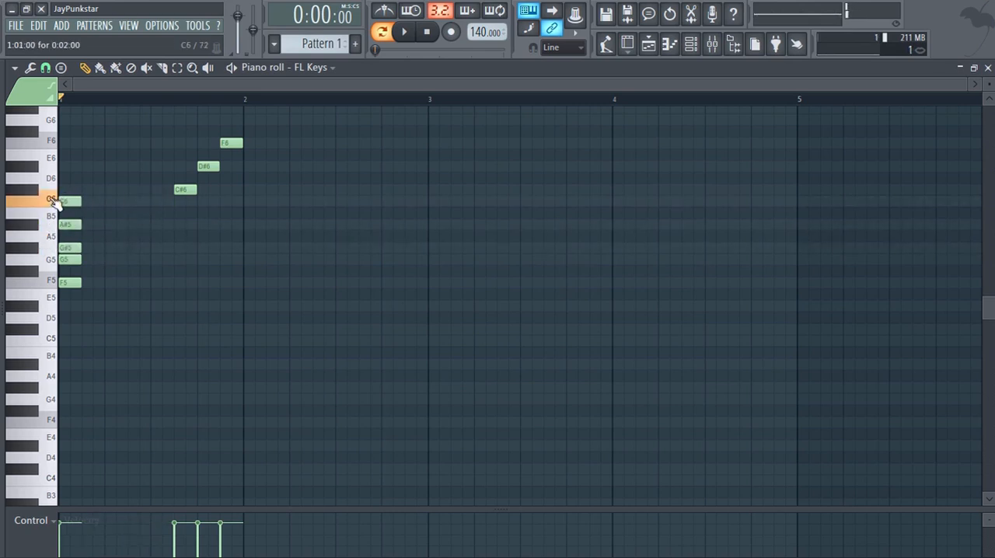
drag(178, 189, 70, 189)
drag(204, 165, 63, 165)
drag(226, 142, 69, 142)
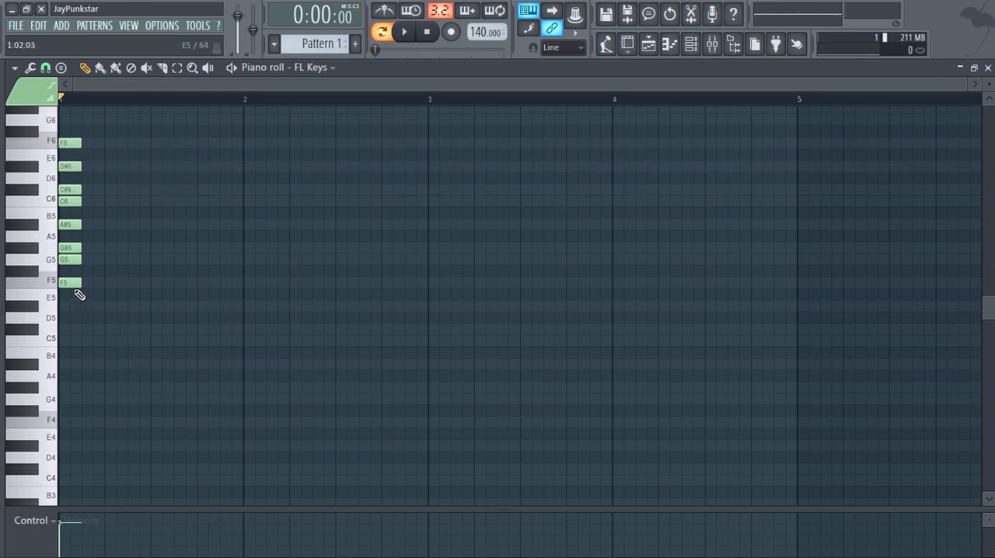
right_click(81, 223)
click(72, 225)
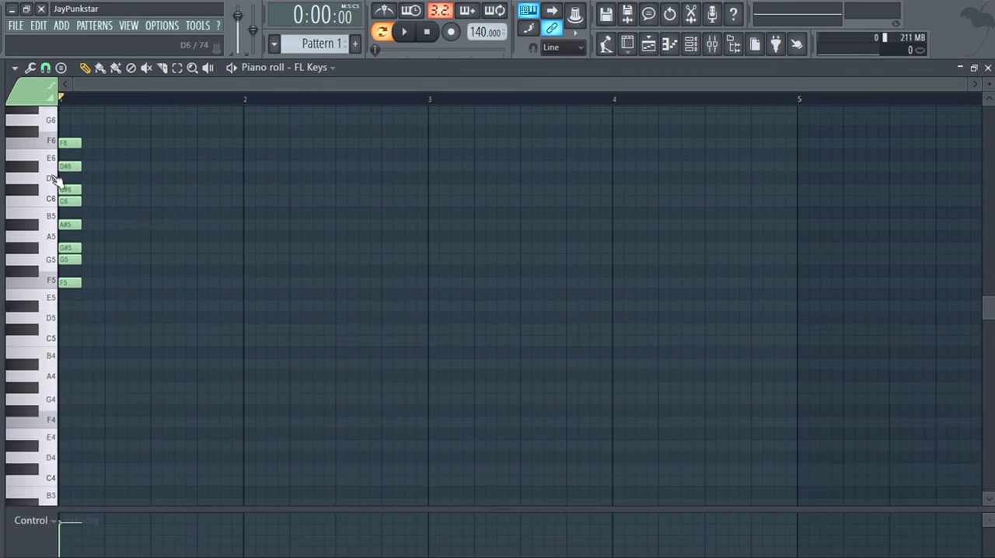
Delete all eight stacked F minor scale notes from F6 down to F5.
right_click(70, 143)
right_click(70, 166)
right_click(69, 190)
right_click(70, 201)
right_click(70, 225)
right_click(70, 248)
right_click(70, 259)
right_click(69, 283)
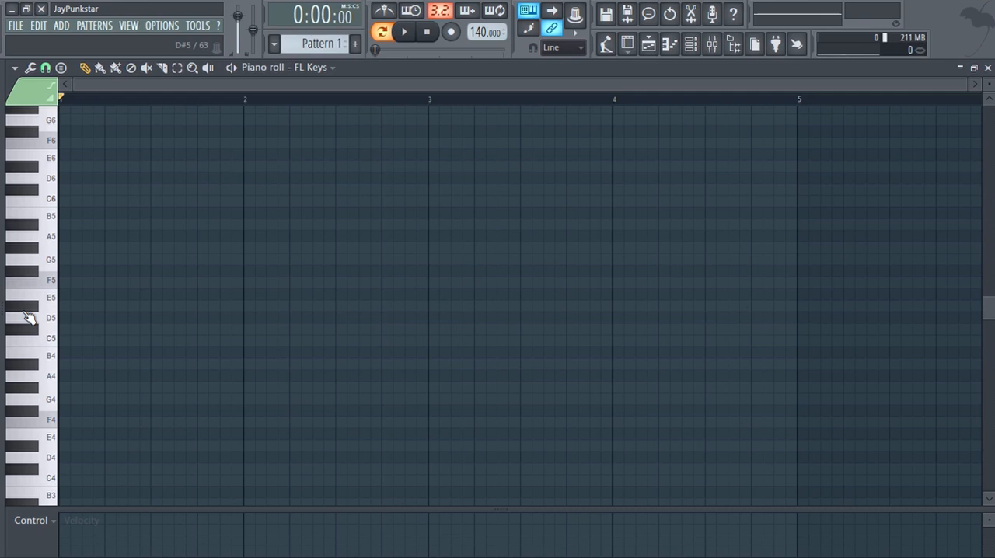
Stamp a Major chord rooted on C6 at the start of bar 1 and stretch its notes to one bar.
click(14, 68)
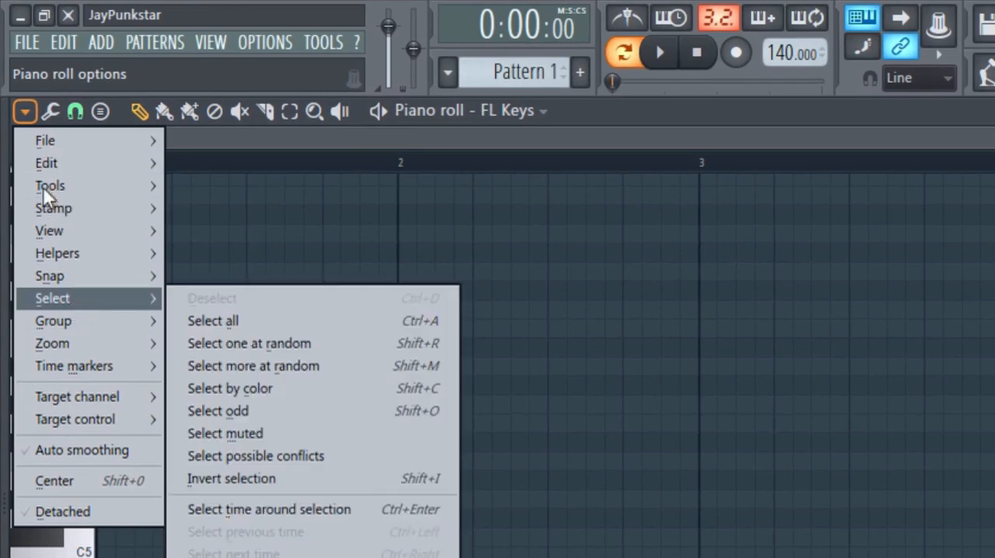
mouse_move(81, 218)
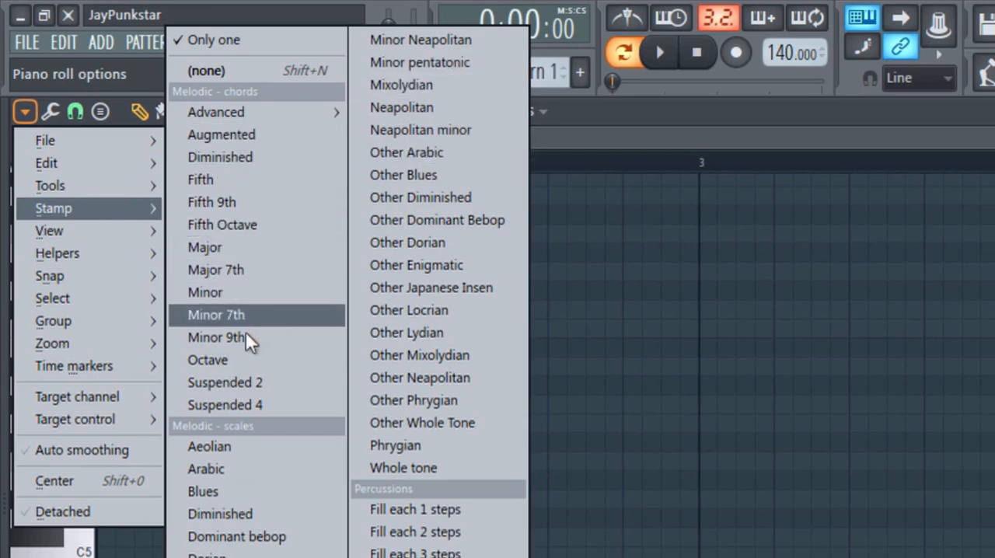
click(224, 249)
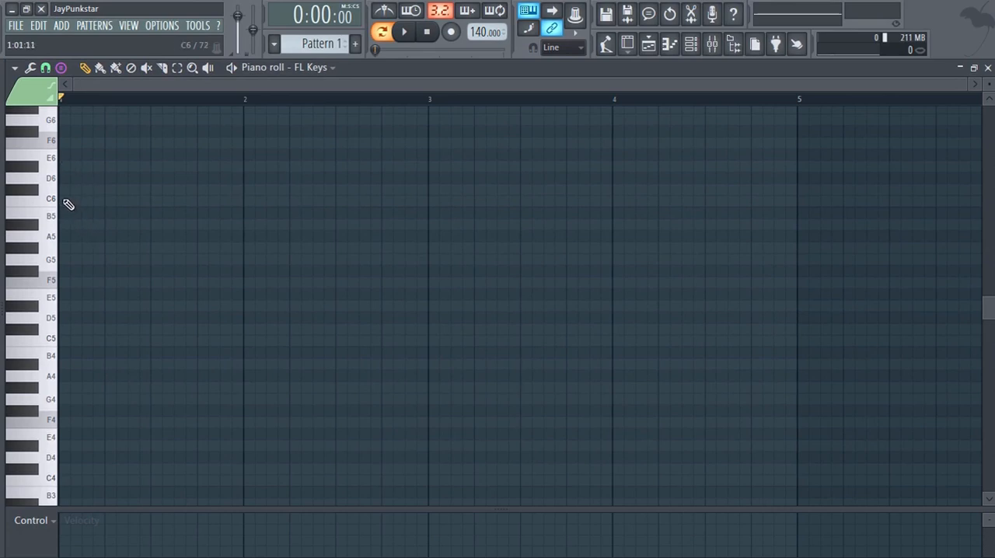
click(69, 204)
drag(80, 154, 243, 155)
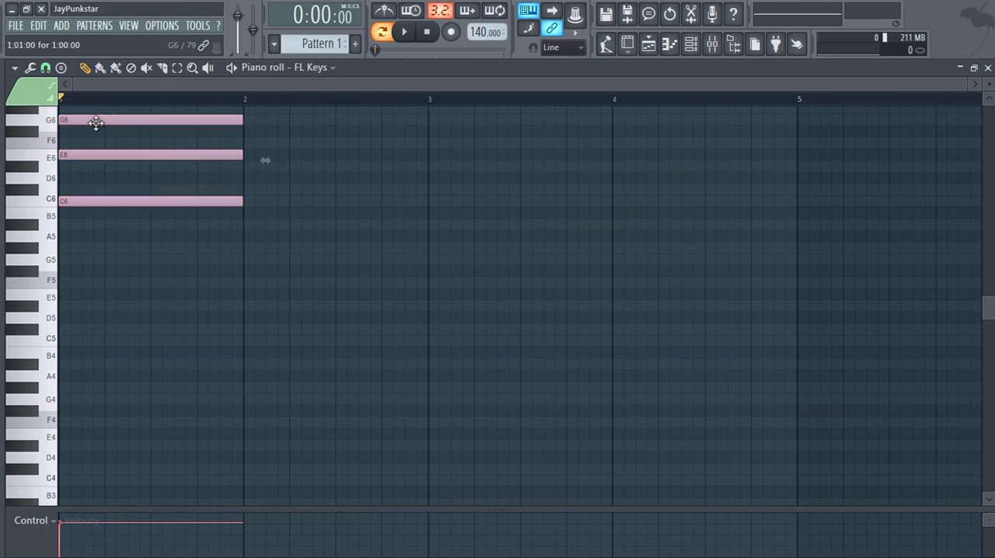
Stamp a Minor chord rooted on A5 at the start of bar 2.
click(14, 68)
mouse_move(49, 126)
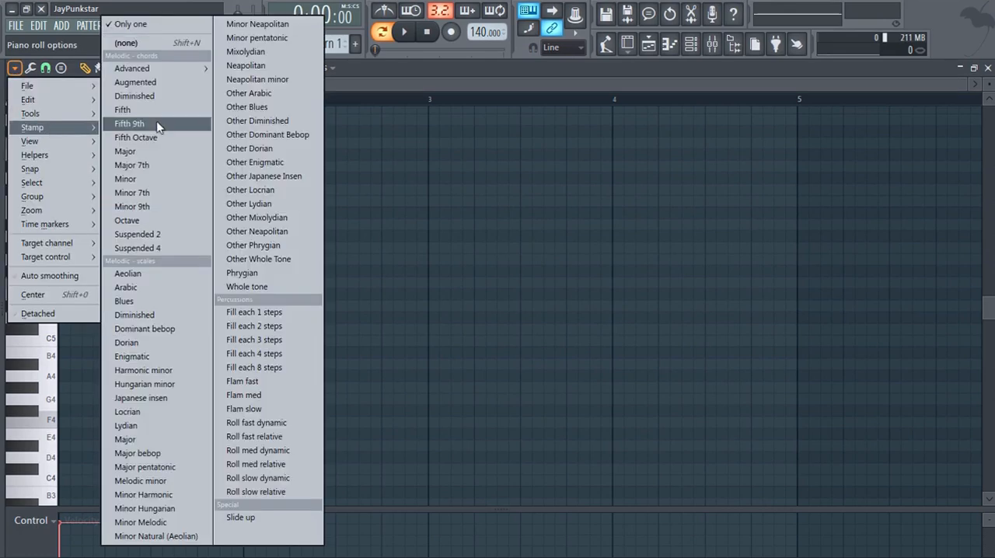
click(151, 179)
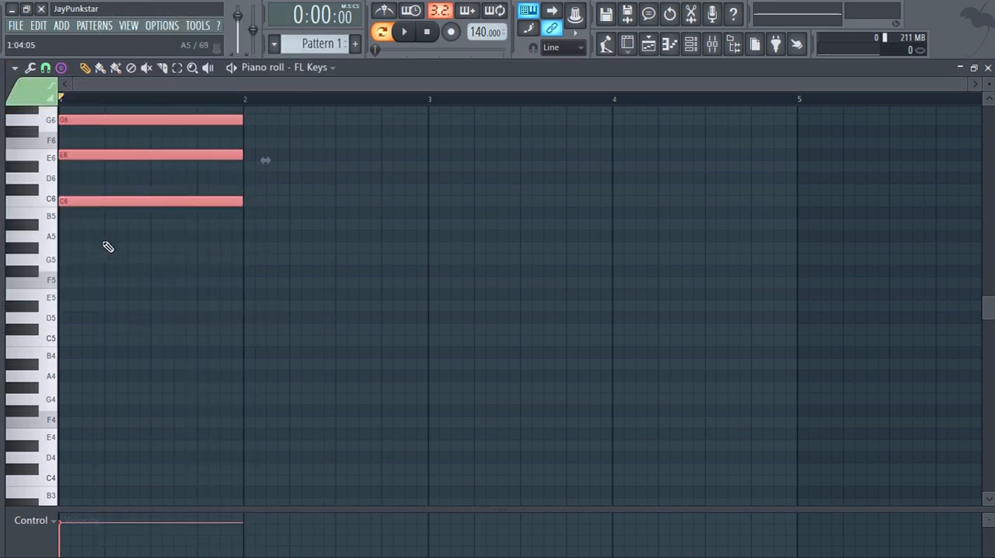
click(257, 240)
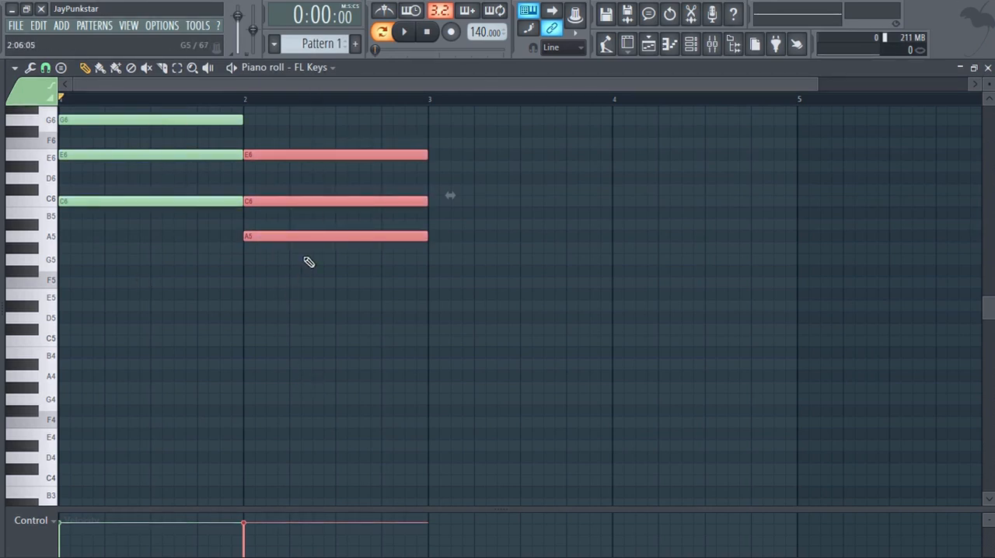
Delete the major chord in bar 1 and the minor chord in bar 2.
scroll(222, 182, up, 2)
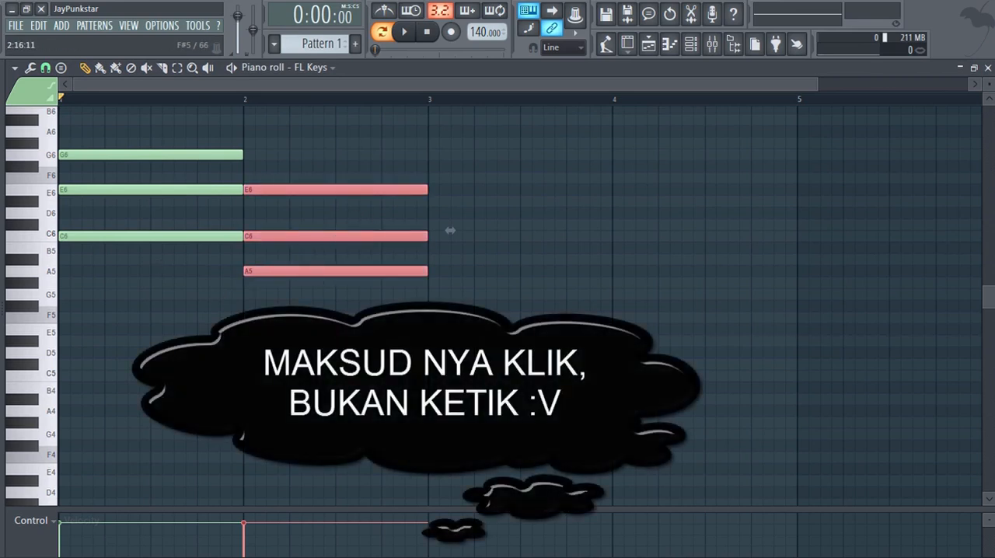
right_click(376, 187)
right_click(220, 156)
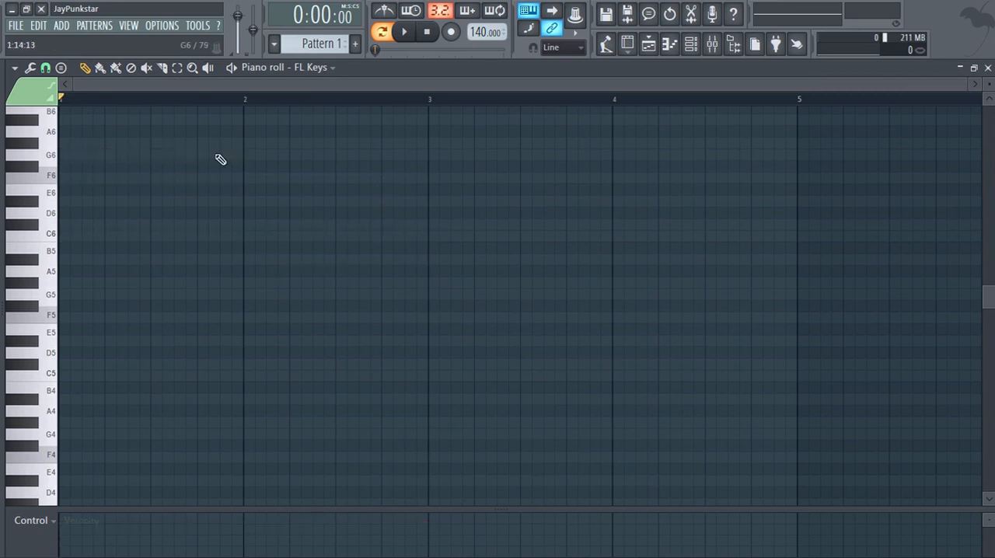
Set the scale highlighting to the Major scale with root note C.
click(15, 69)
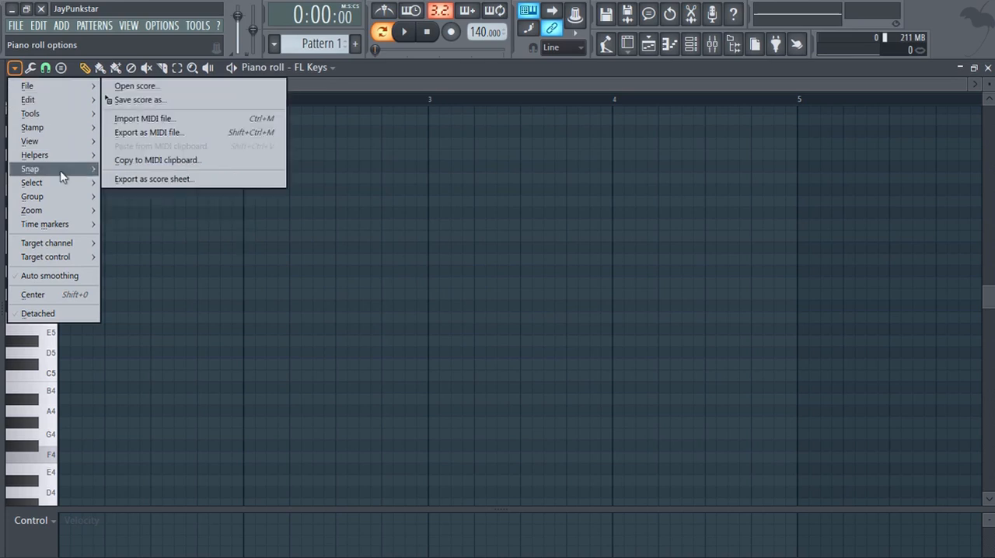
mouse_move(56, 132)
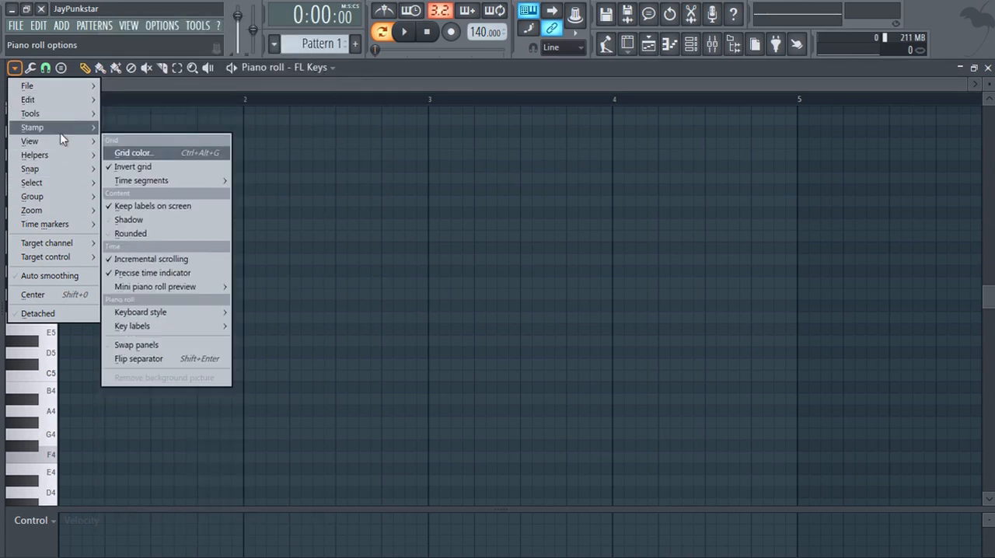
mouse_move(60, 155)
mouse_move(137, 172)
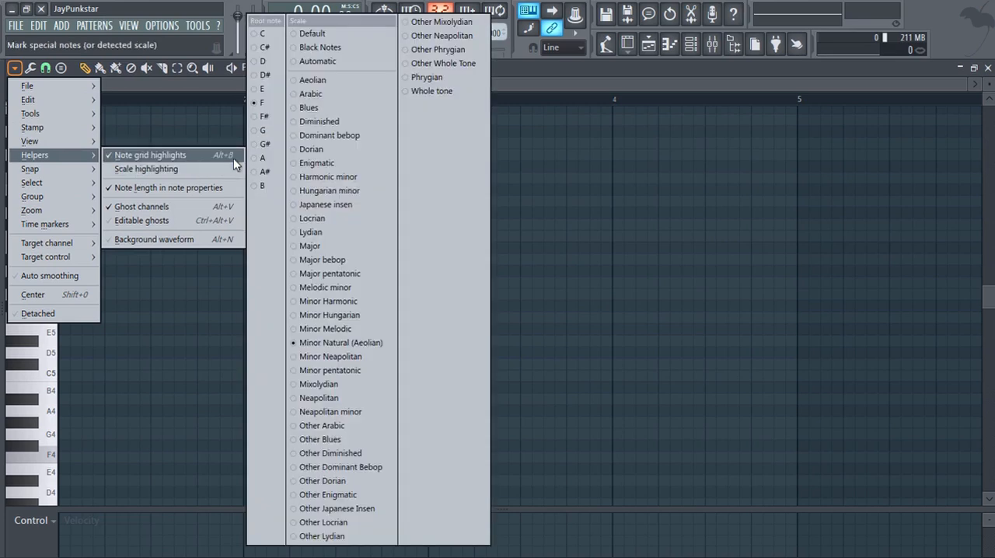
click(264, 59)
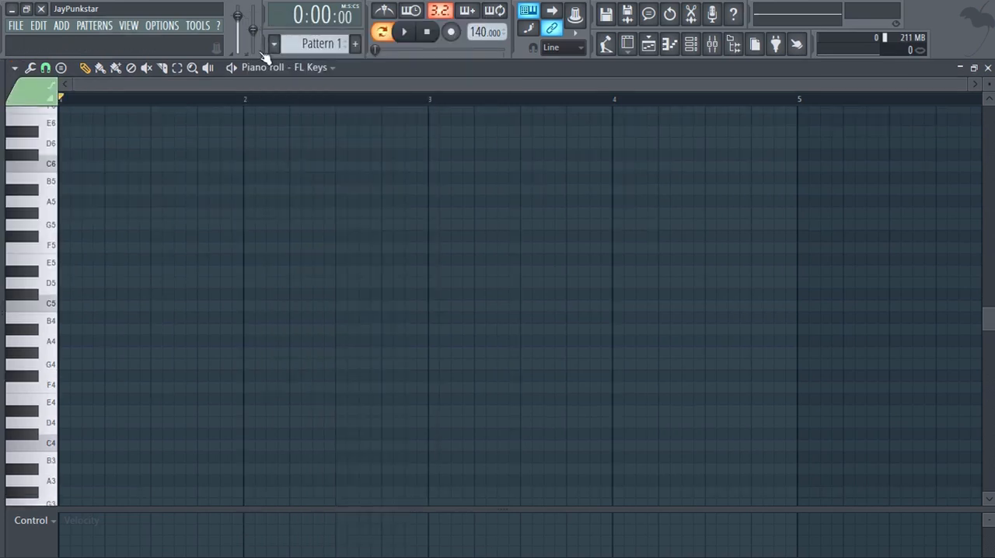
click(14, 68)
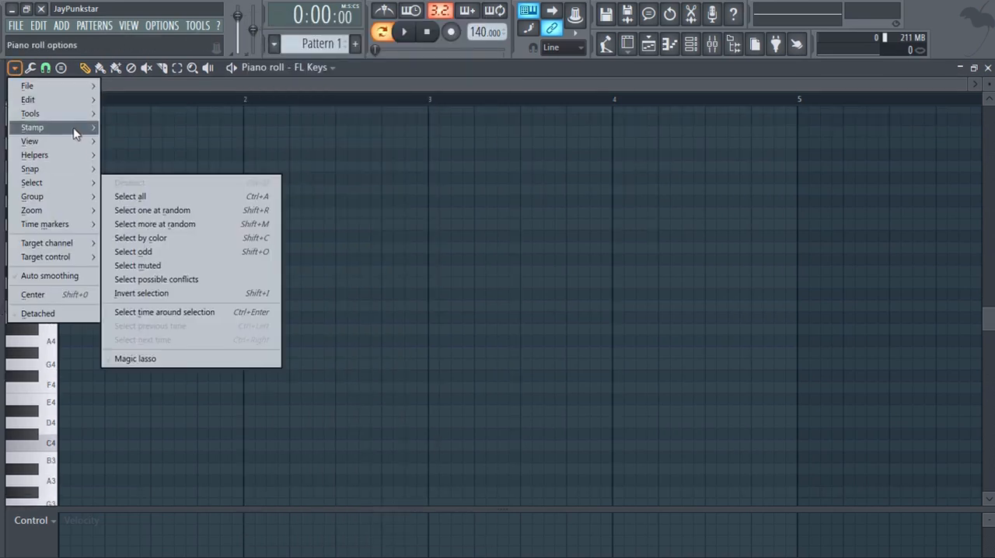
mouse_move(74, 158)
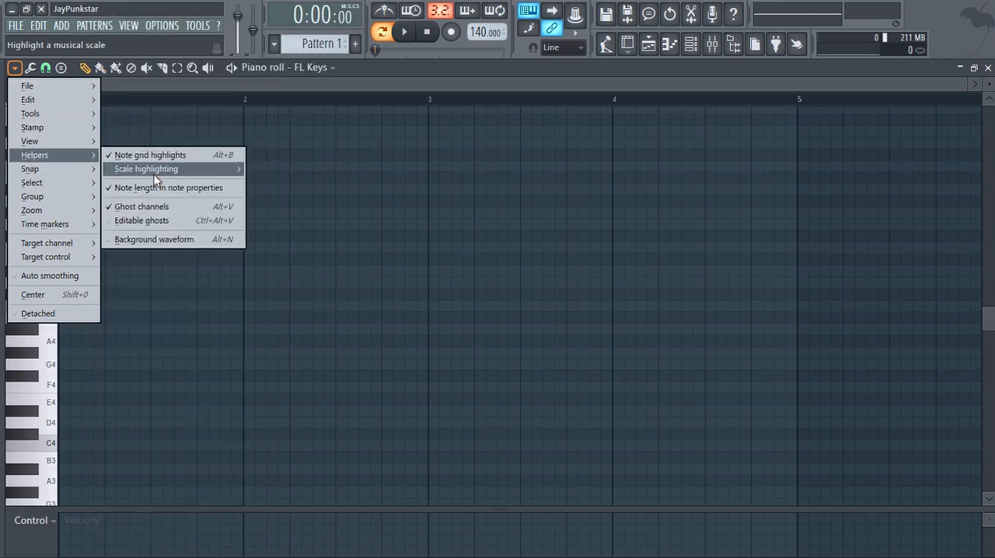
mouse_move(231, 166)
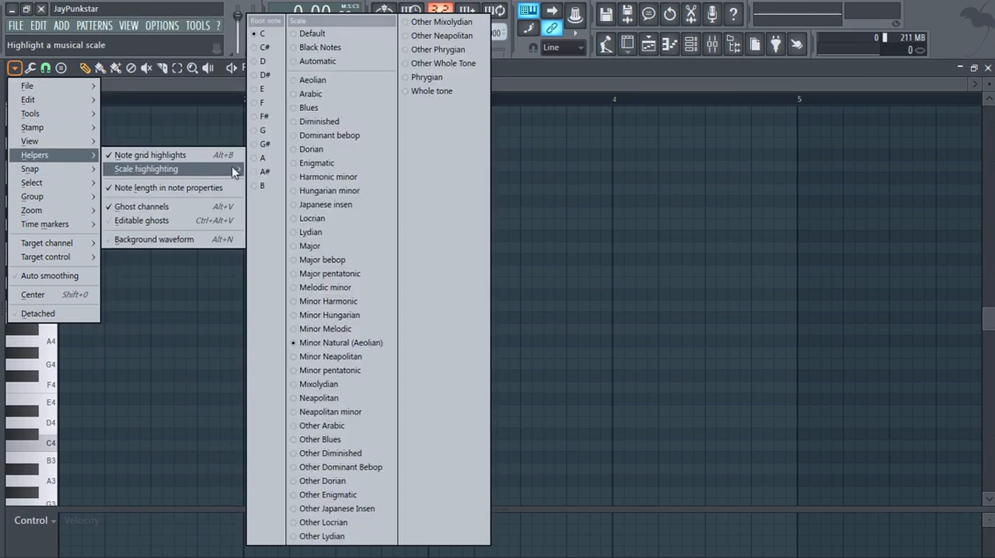
click(327, 244)
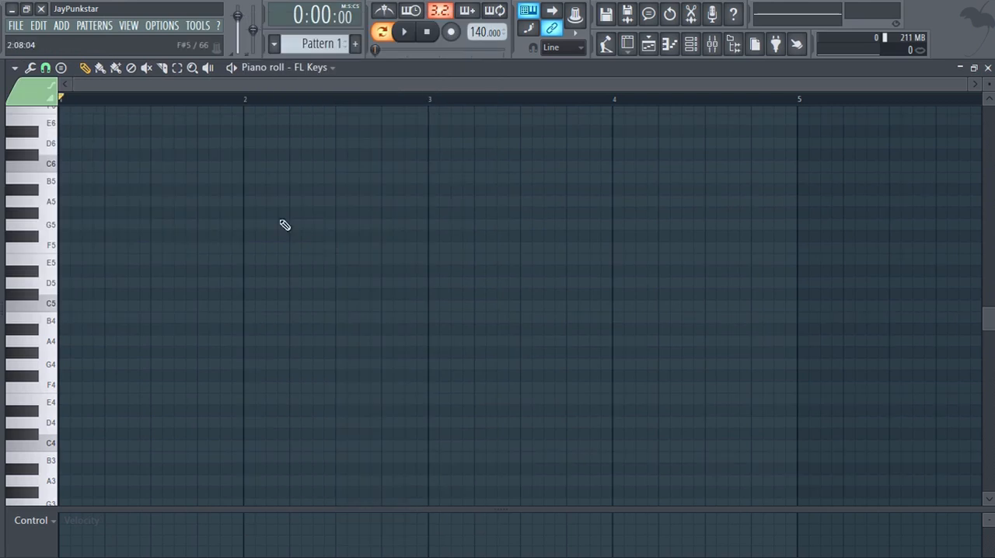
Draw one-bar notes C6, D6, E6, F6, G6, A6, B6 and C7, all stacked at the start of bar 1.
scroll(183, 220, up, 3)
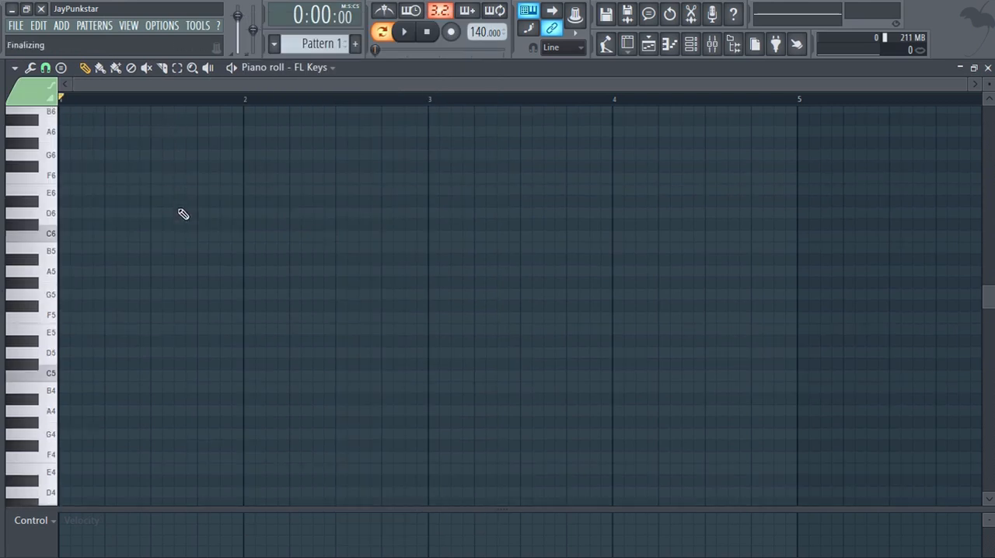
click(62, 237)
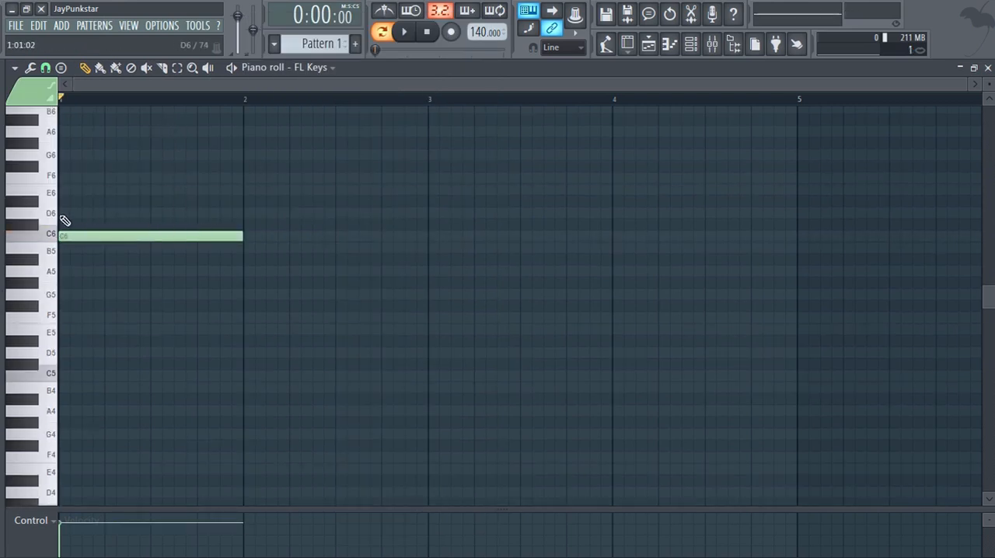
click(62, 213)
click(62, 189)
click(63, 178)
click(64, 155)
click(64, 131)
scroll(64, 132, up, 1)
click(64, 143)
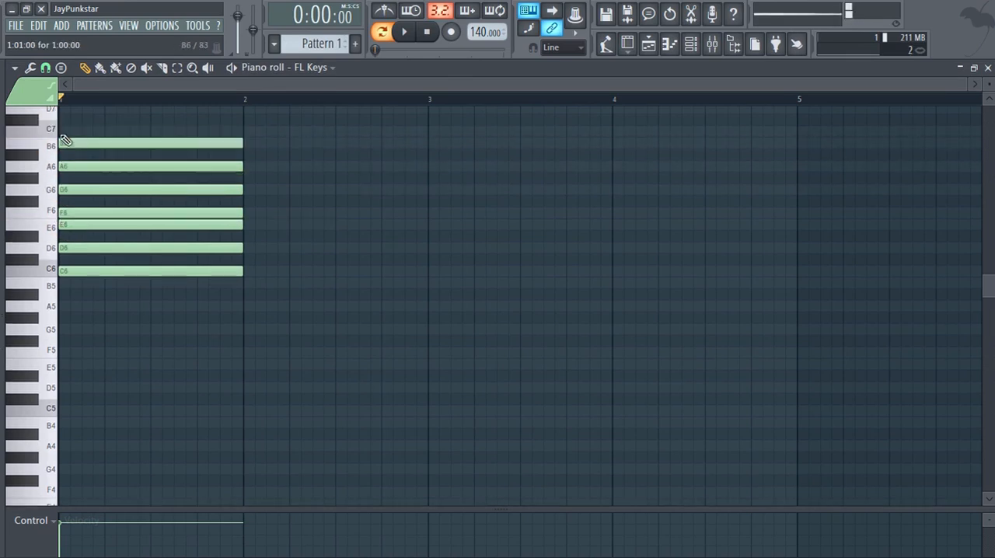
click(64, 131)
Slice the eight stacked notes in bar 1 into four equal one-beat segments.
click(161, 69)
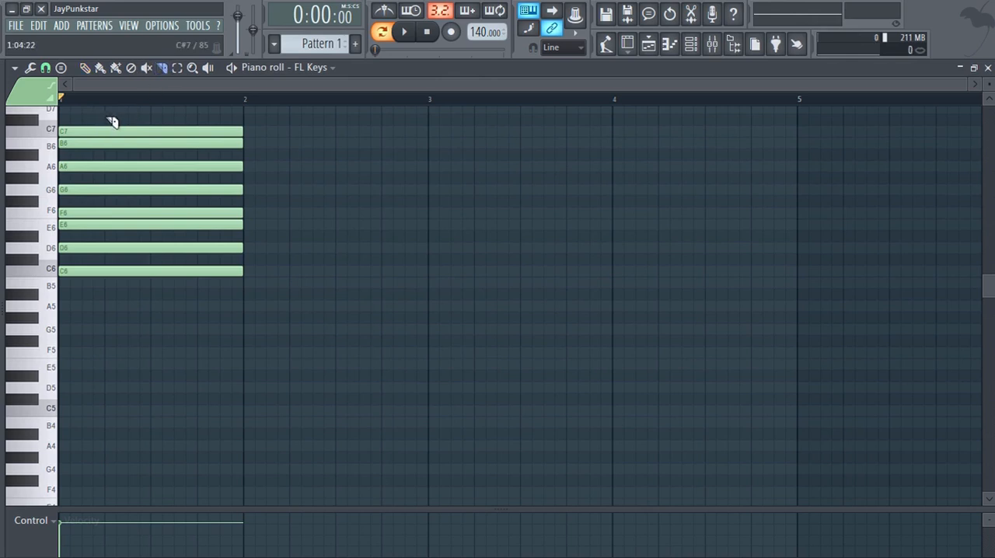
drag(115, 122, 120, 311)
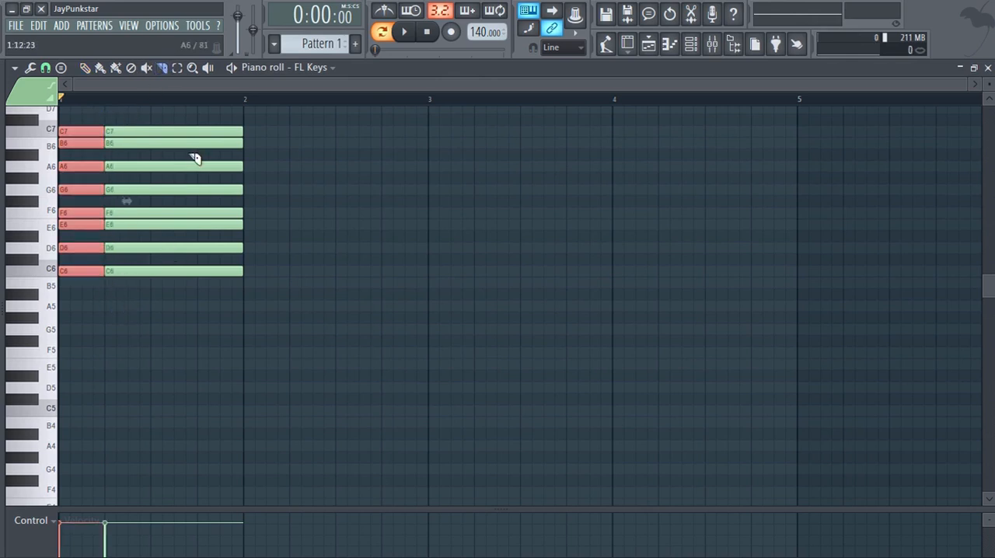
drag(169, 114, 167, 304)
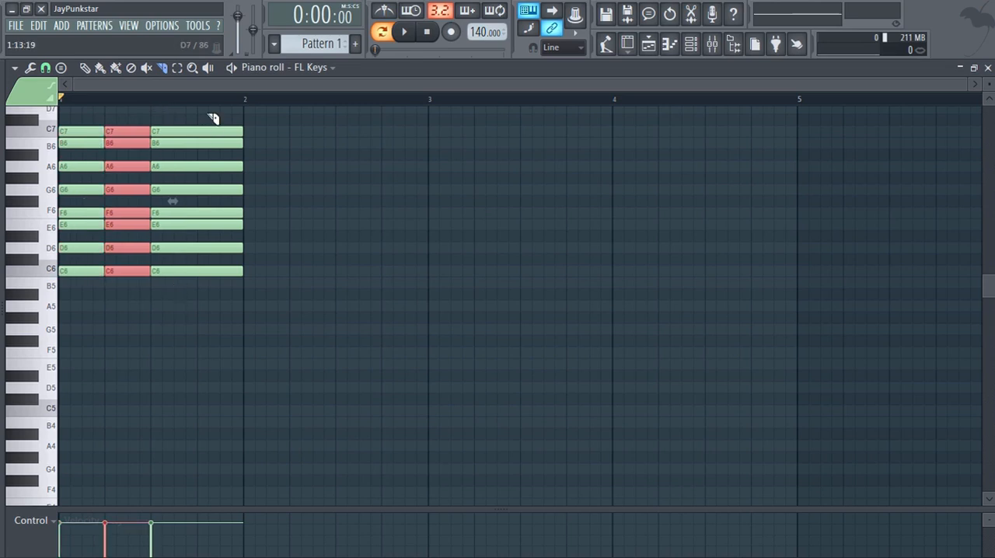
drag(220, 167, 215, 314)
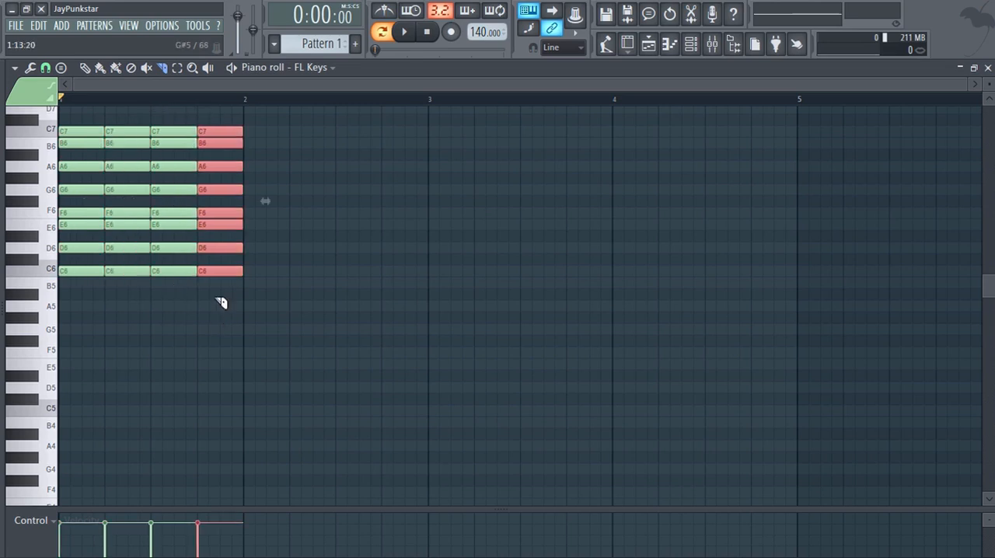
Duplicate the sliced notes of bar 1 across bars 2, 3 and 4, and clear the selection.
click(85, 67)
drag(268, 118, 58, 321)
drag(69, 272, 463, 262)
mouse_move(451, 261)
mouse_down()
mouse_move(653, 247)
mouse_move(627, 247)
mouse_up()
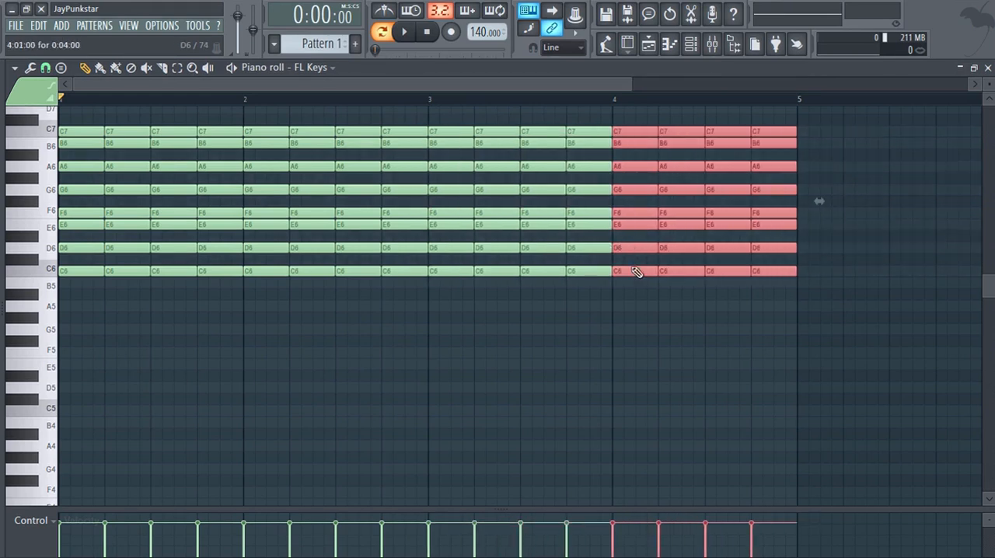
click(540, 398)
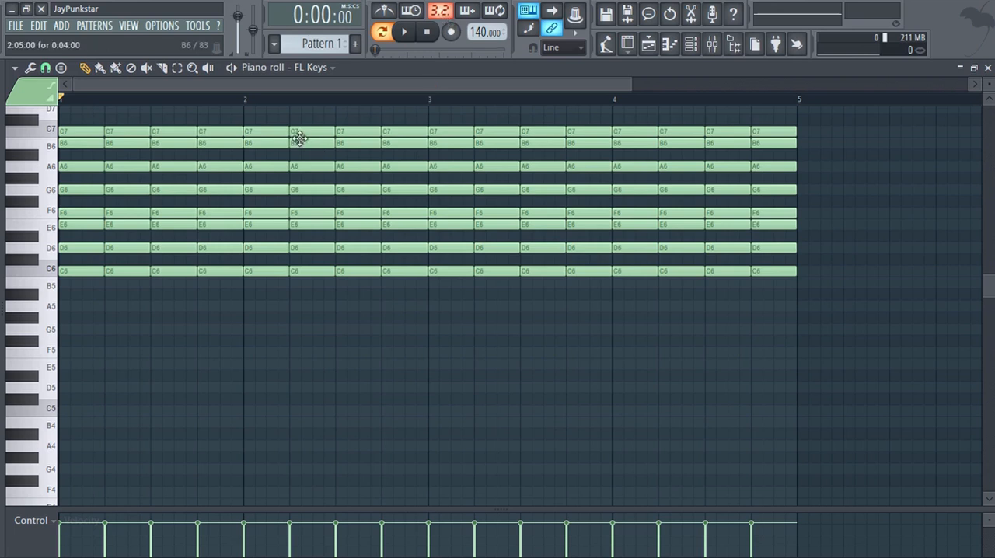
scroll(302, 103, down, 1)
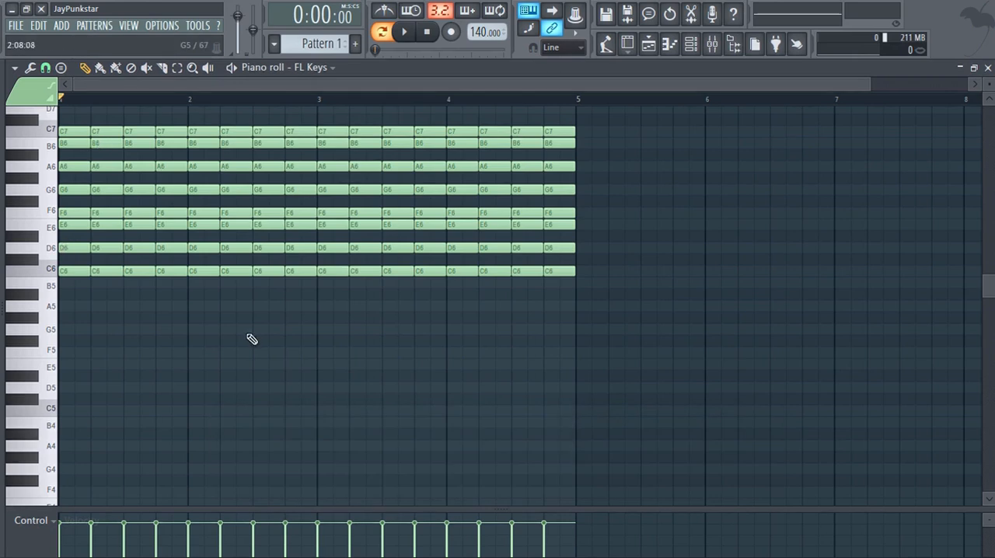
right_click(140, 247)
right_click(63, 213)
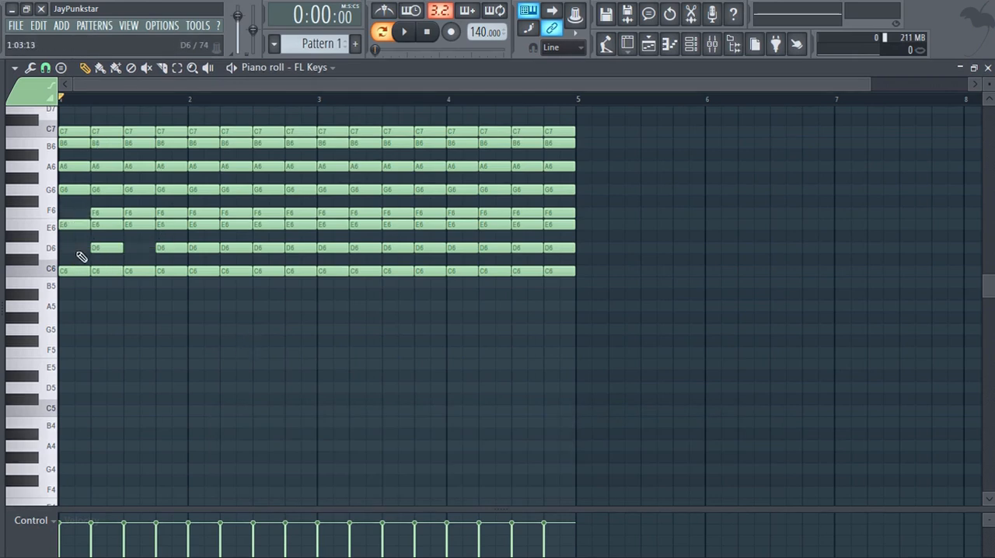
click(68, 214)
click(134, 248)
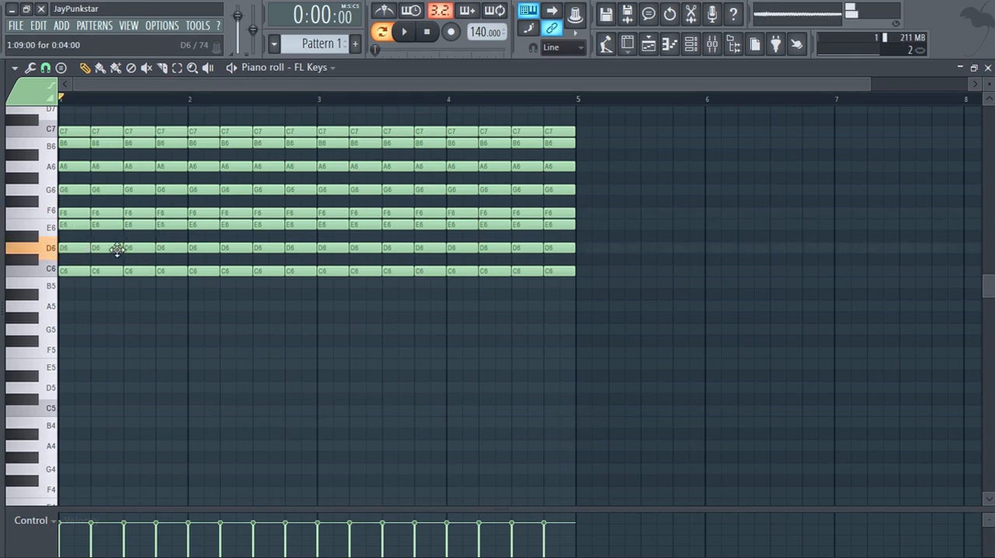
Audition C6 on the keyboard and the C6 and D6 notes on the first beat of bar 1.
click(57, 274)
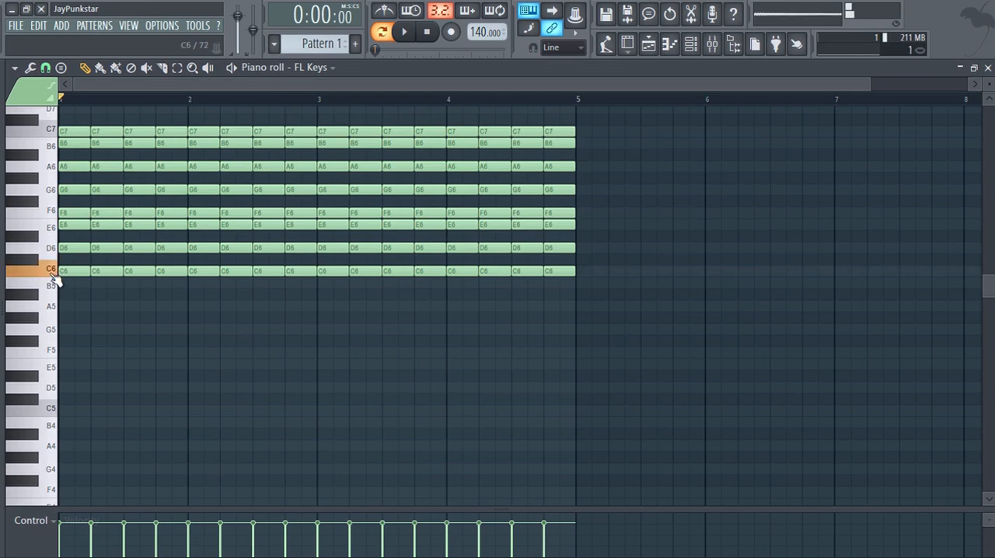
click(70, 271)
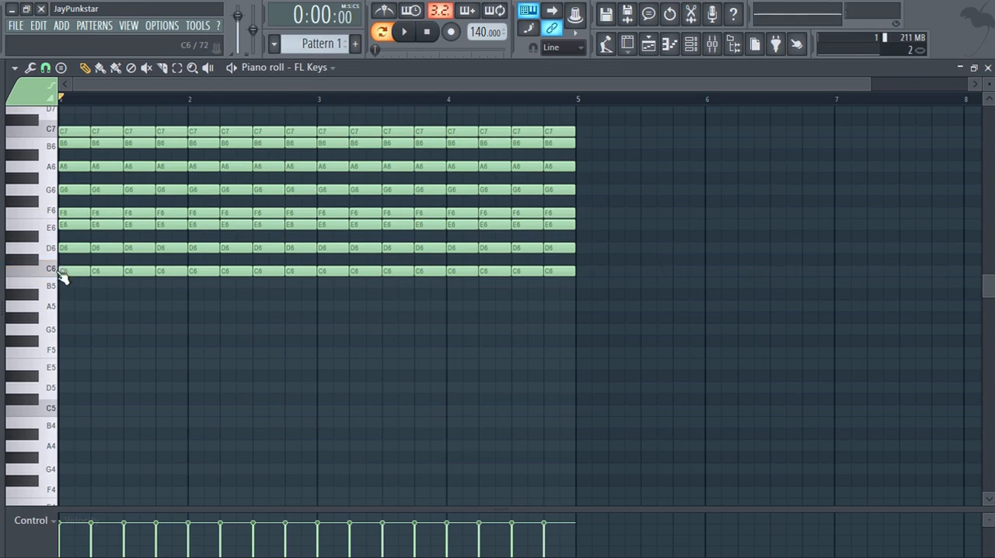
click(73, 270)
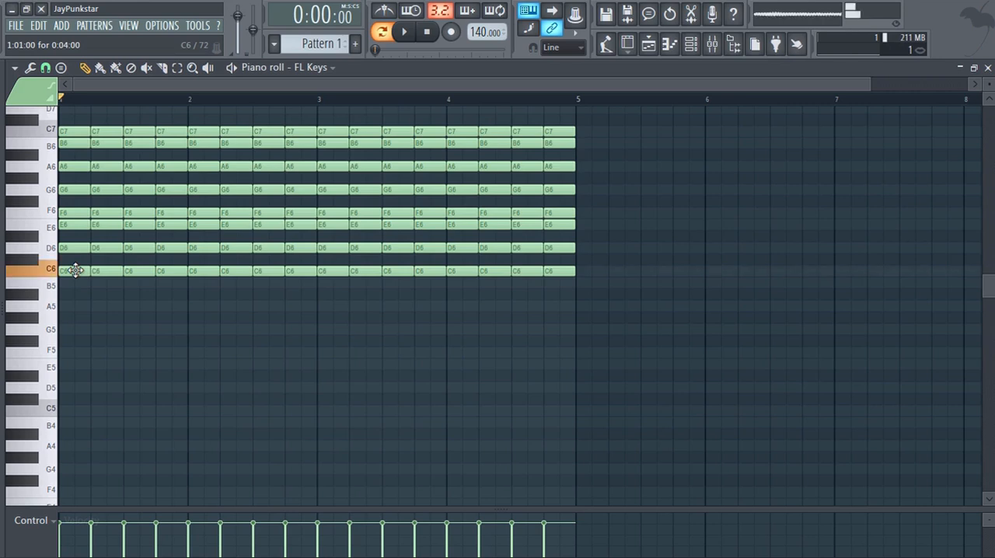
click(65, 249)
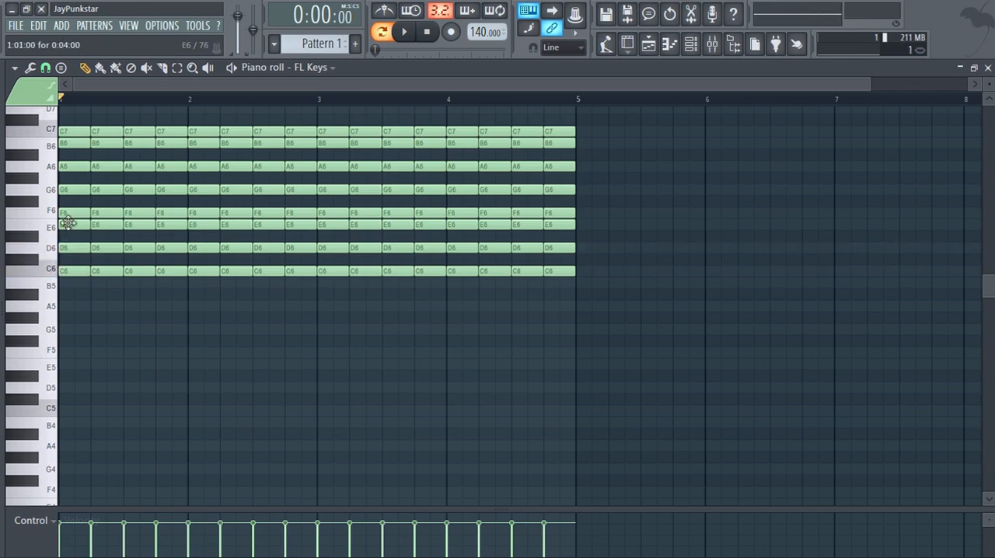
Delete D6, F6, A6, B6 and C7 from the first beat of bar 1, leaving a C6–E6–G6 chord.
right_click(71, 249)
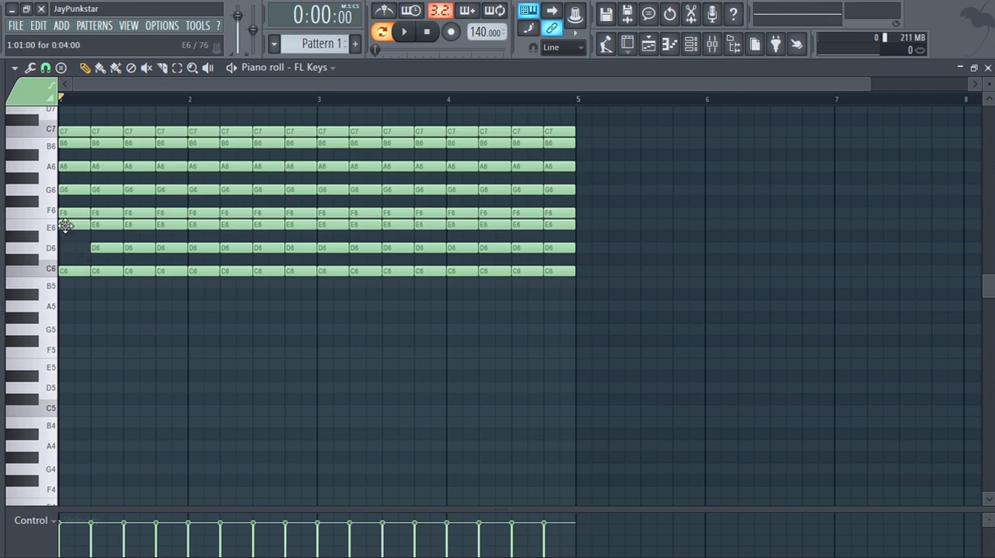
double_click(65, 226)
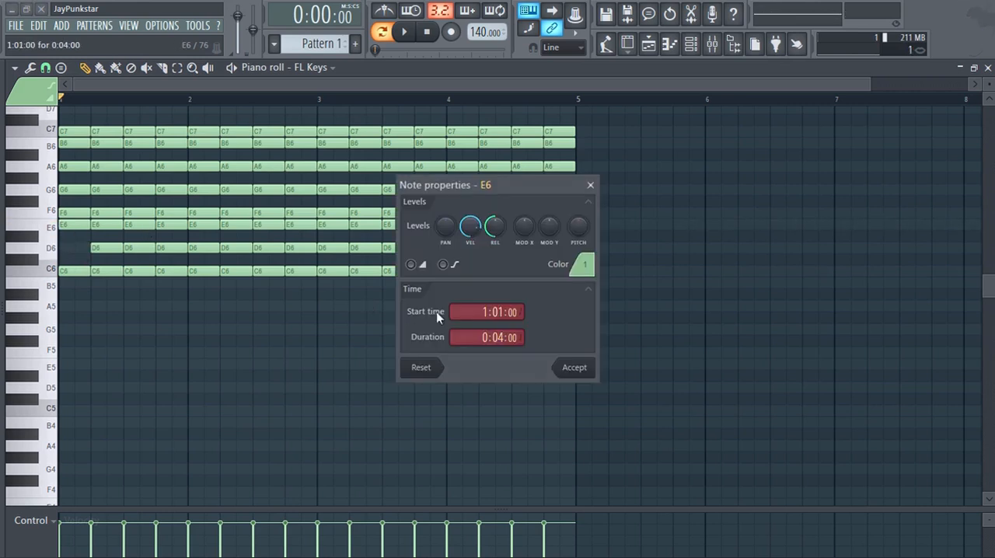
click(574, 368)
right_click(70, 215)
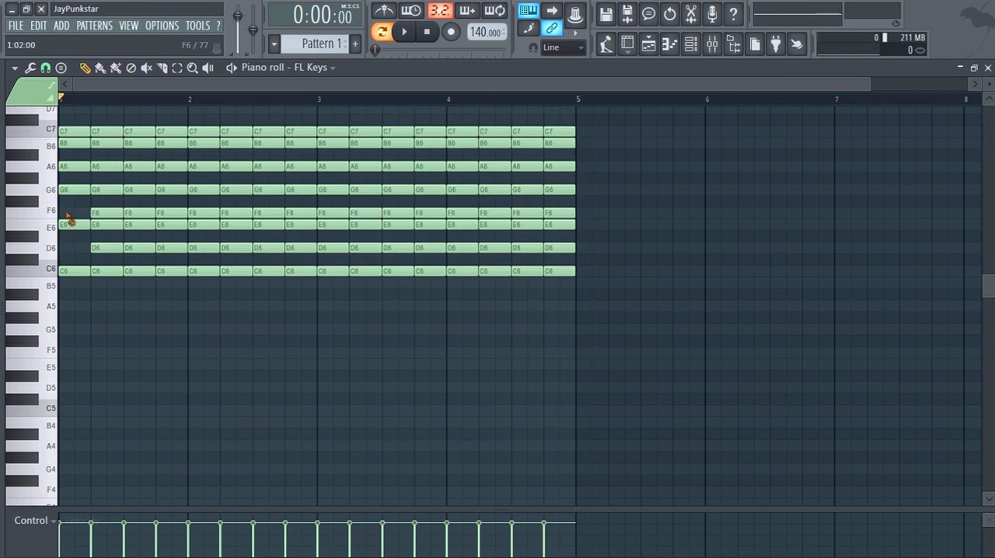
click(75, 189)
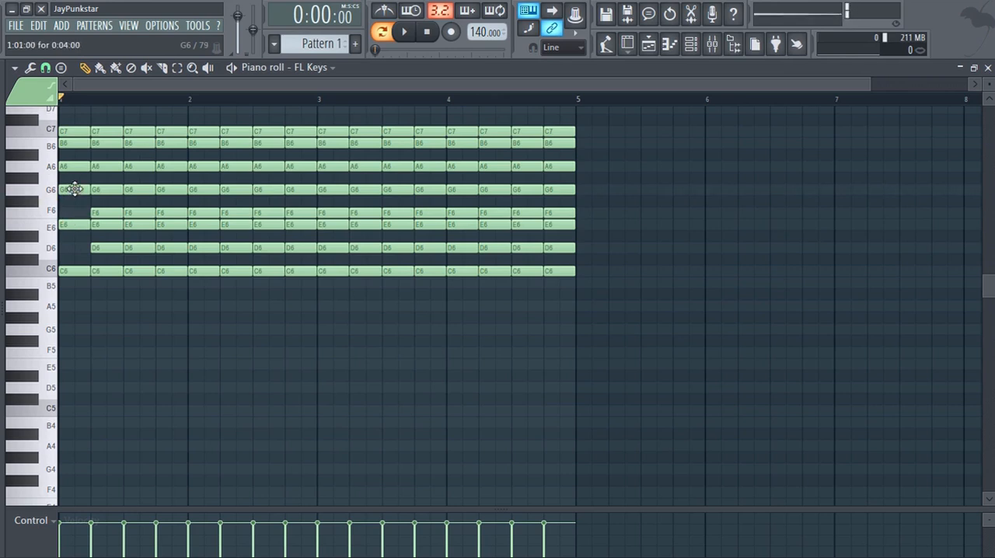
right_click(76, 167)
scroll(93, 233, up, 1)
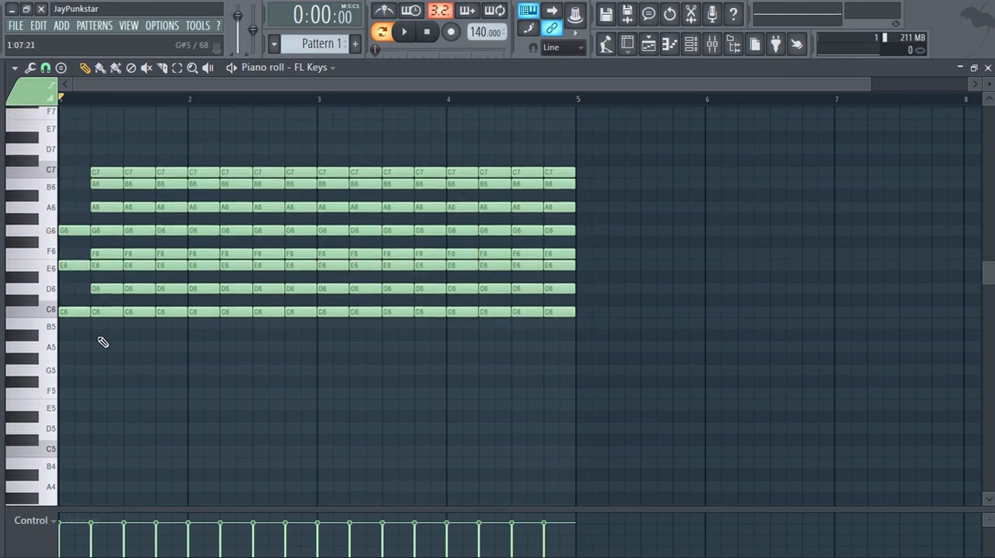
Select the first beat of bar 1 on the timeline, play its C6–E6–G6 chord, and clear the selection.
drag(91, 99, 60, 99)
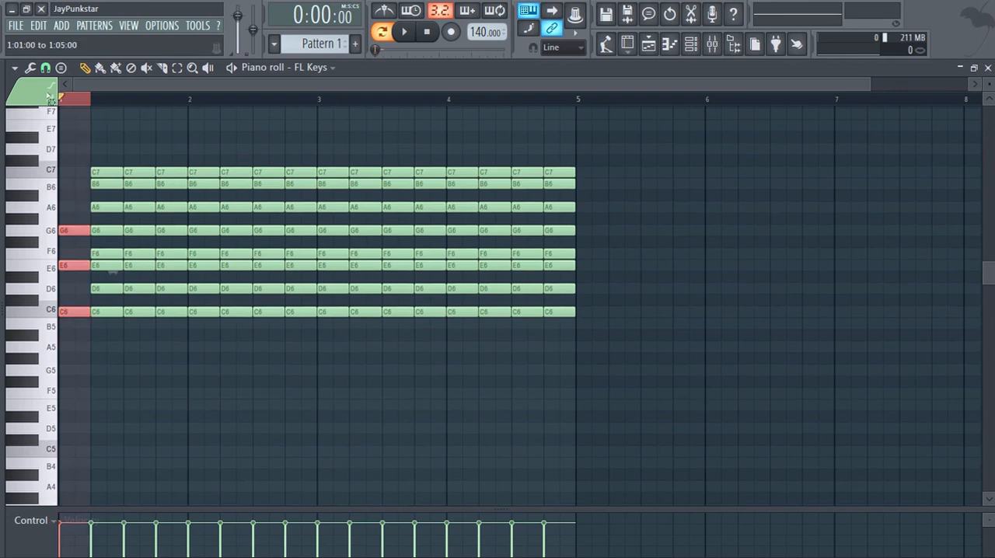
click(403, 33)
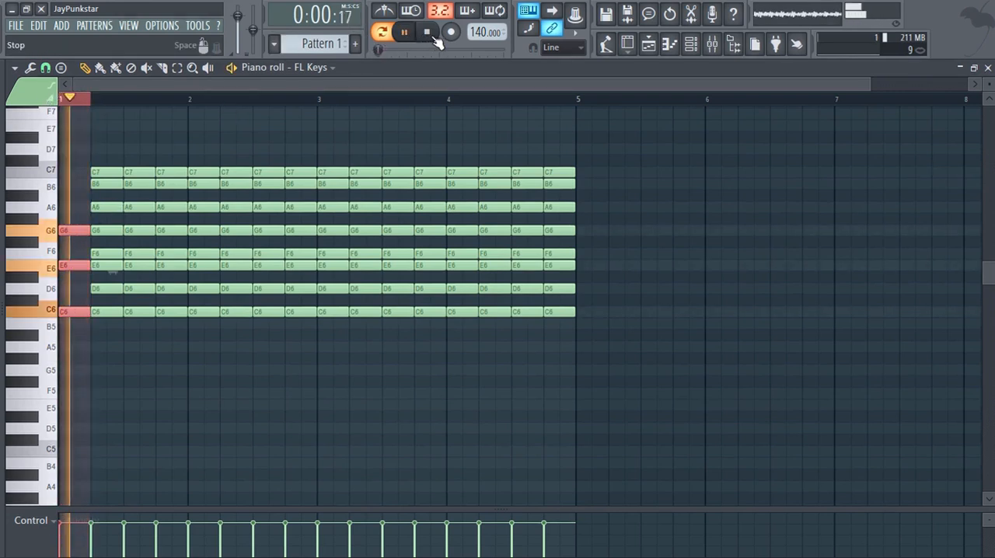
click(428, 35)
right_click(429, 35)
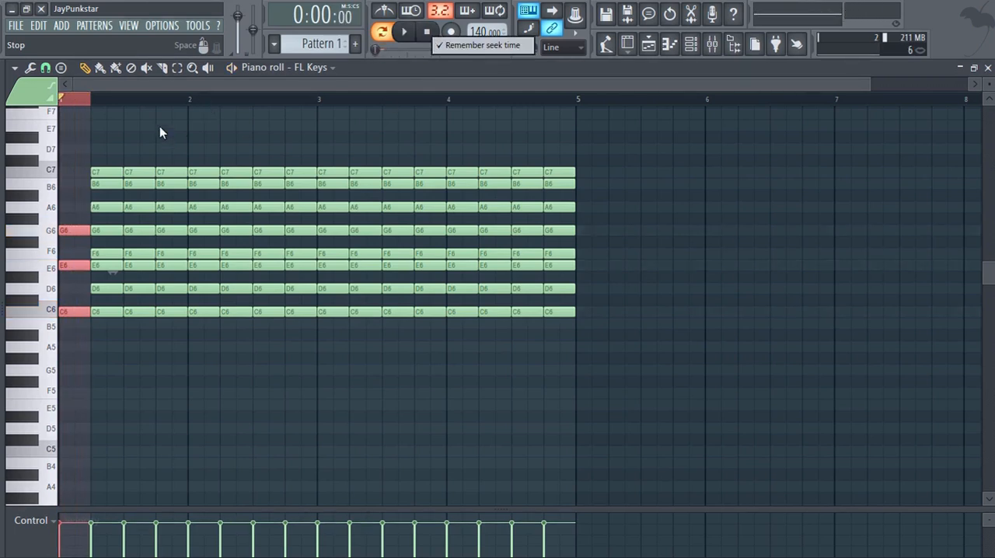
click(80, 98)
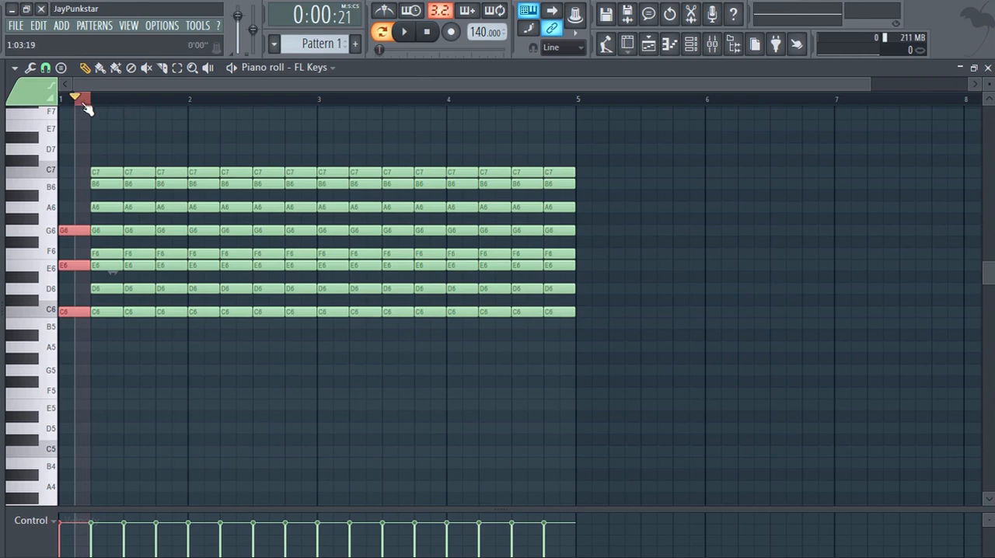
click(87, 109)
Delete C6, E6, G6, B6 and C7 from the second beat of bar 1, leaving a D6–F6–A6 chord.
right_click(111, 310)
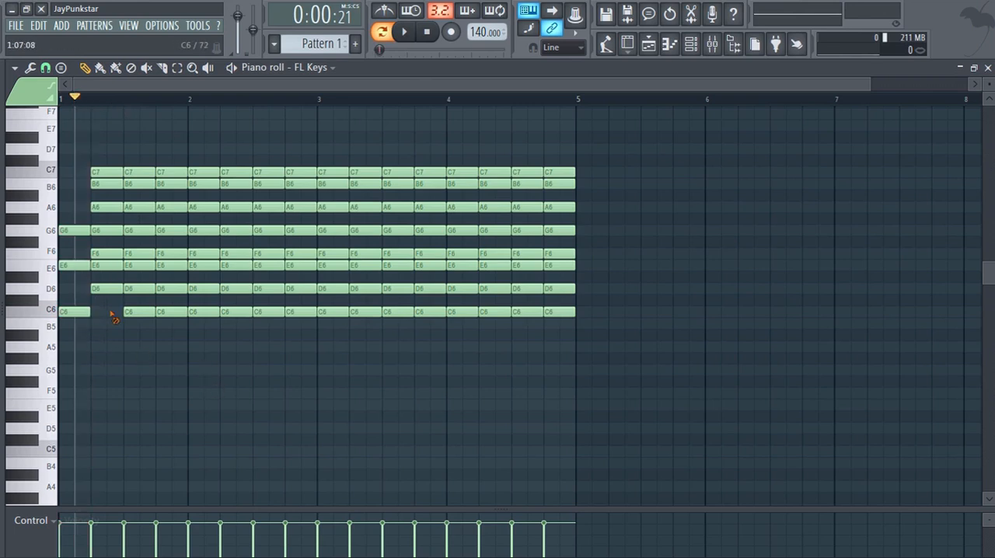
right_click(105, 267)
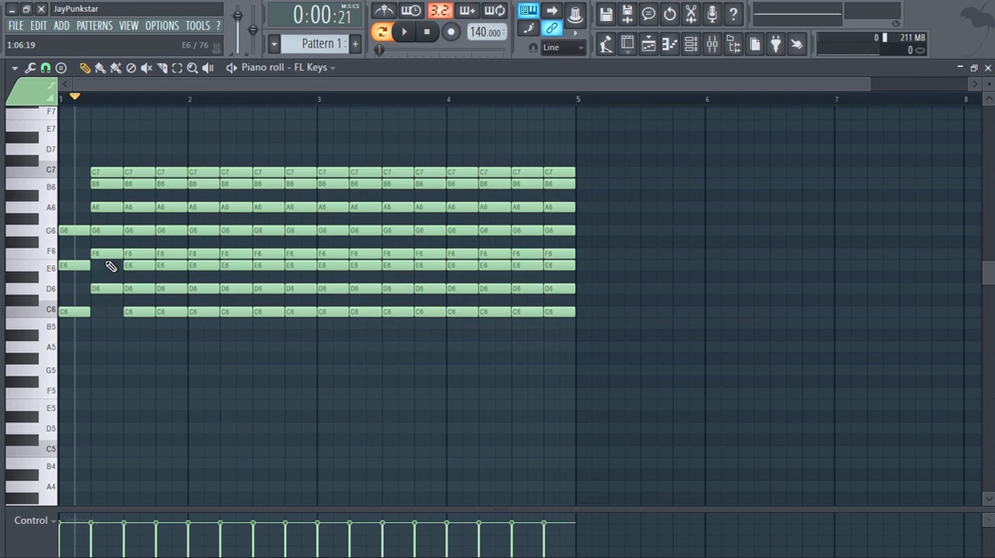
right_click(104, 233)
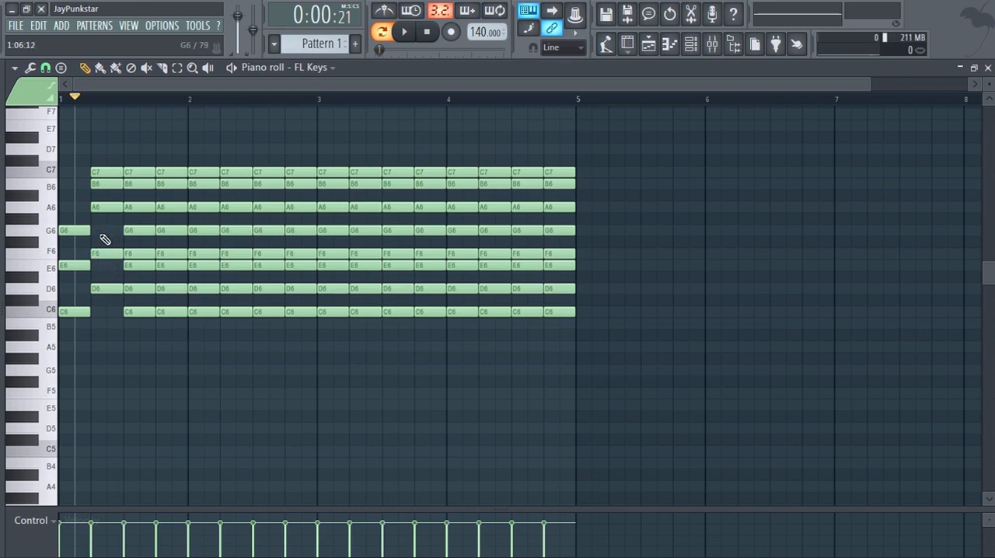
right_click(107, 184)
right_click(108, 172)
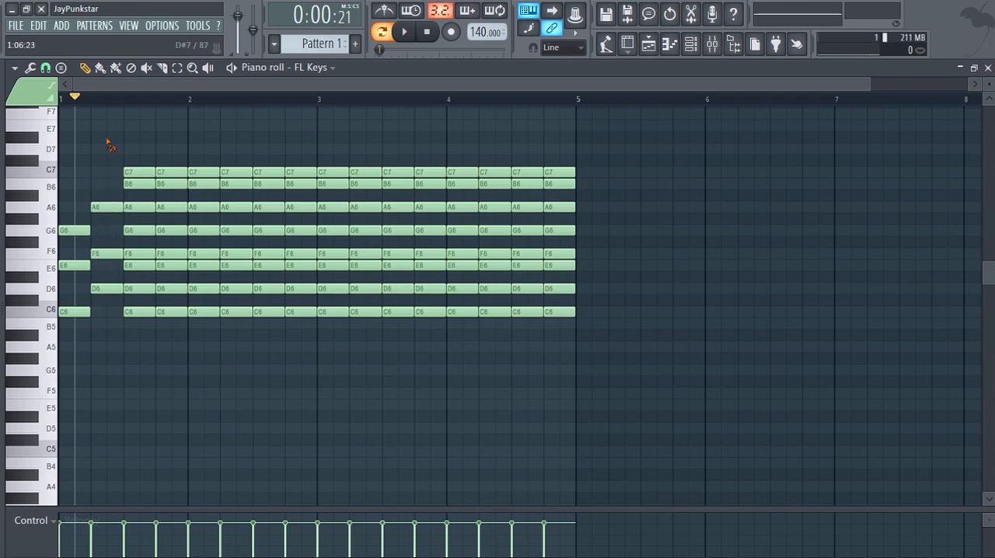
Select the second beat of bar 1 on the timeline, play its D6–F6–A6 chord, and clear the selection.
drag(93, 100, 116, 101)
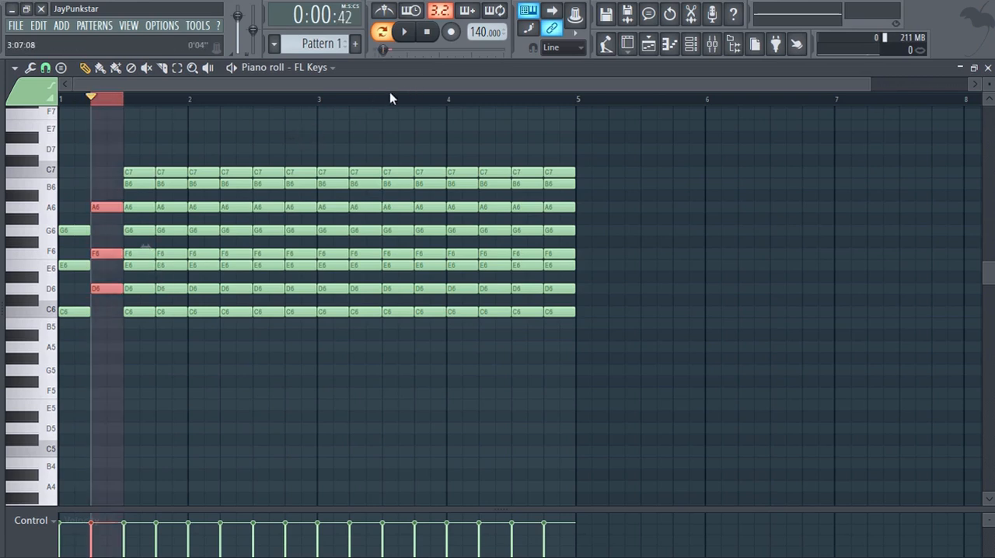
click(407, 36)
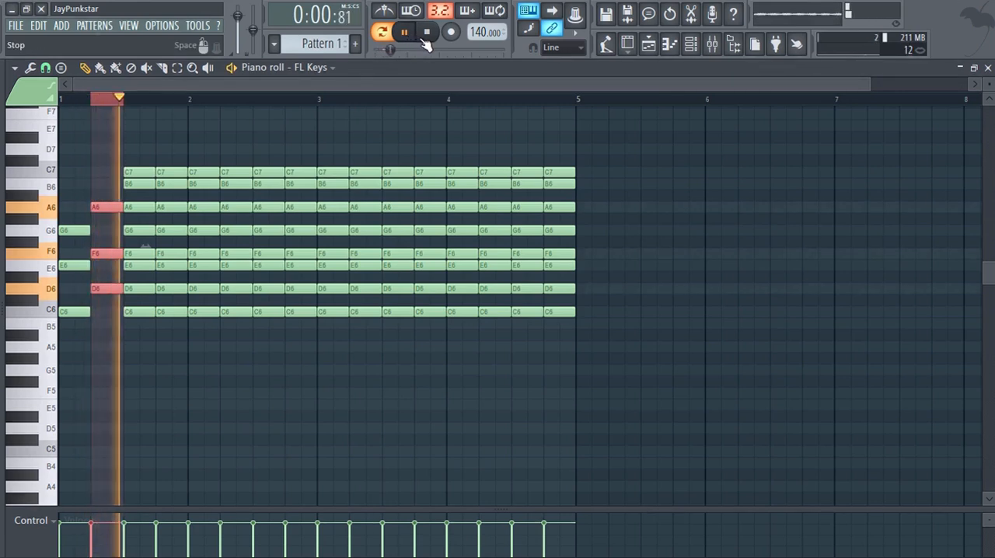
click(428, 33)
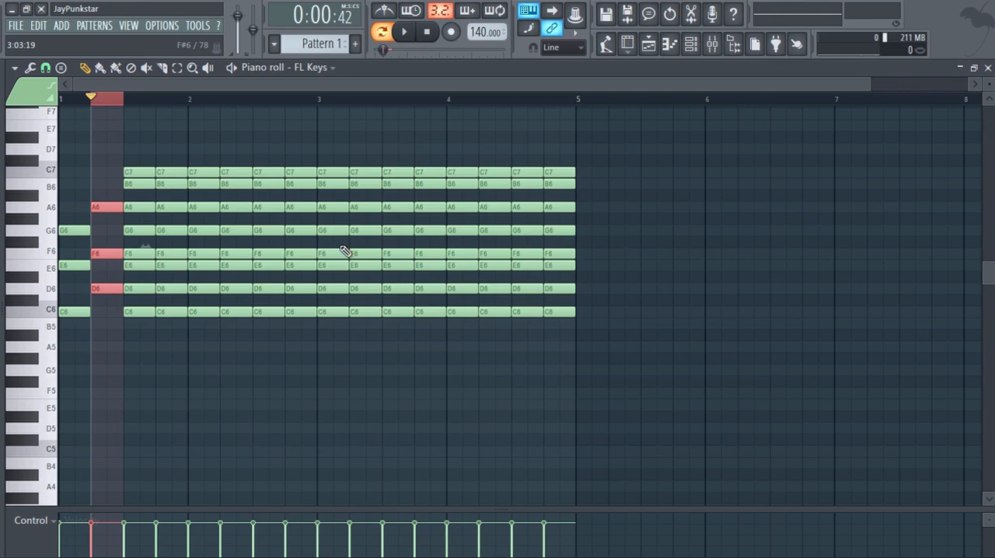
drag(118, 102, 108, 100)
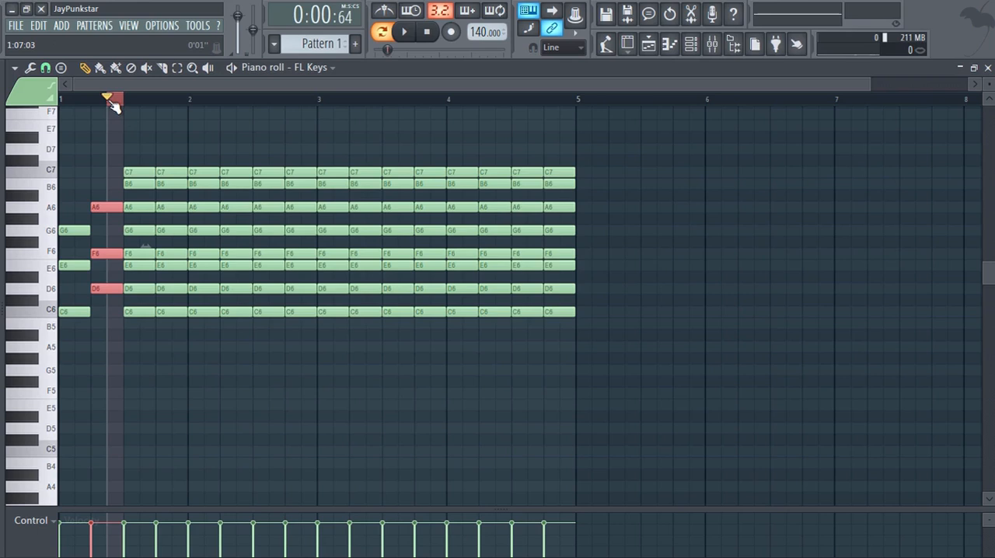
click(111, 100)
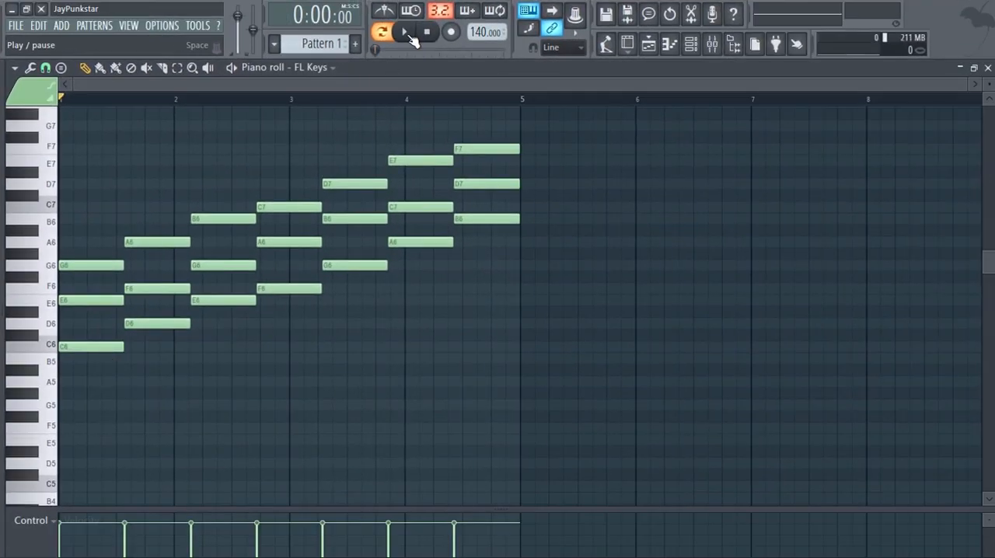
Play the first chord (C6–E6–G6) and the second chord (D6–F6–A6) of the ascending chord sequence.
click(409, 37)
key(space)
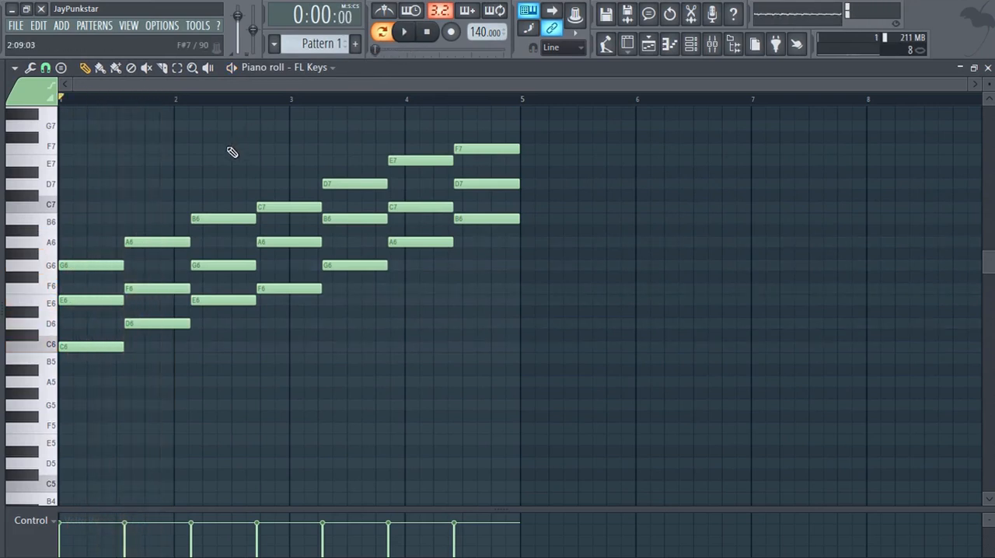
click(129, 103)
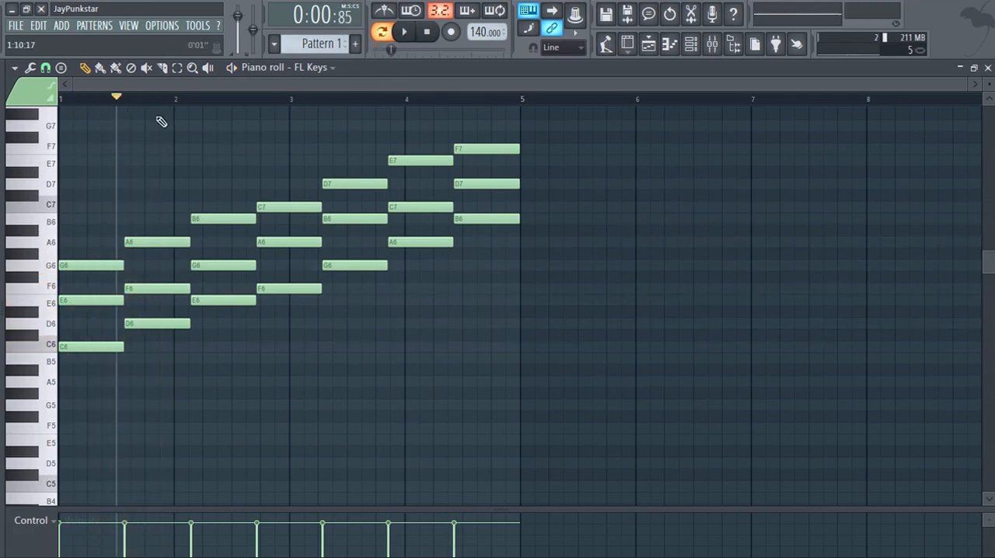
key(space)
key(space)
Play the third chord (E6–G6–B6) and the fourth chord (F6–A6–C7) of the ascending chord sequence.
click(194, 103)
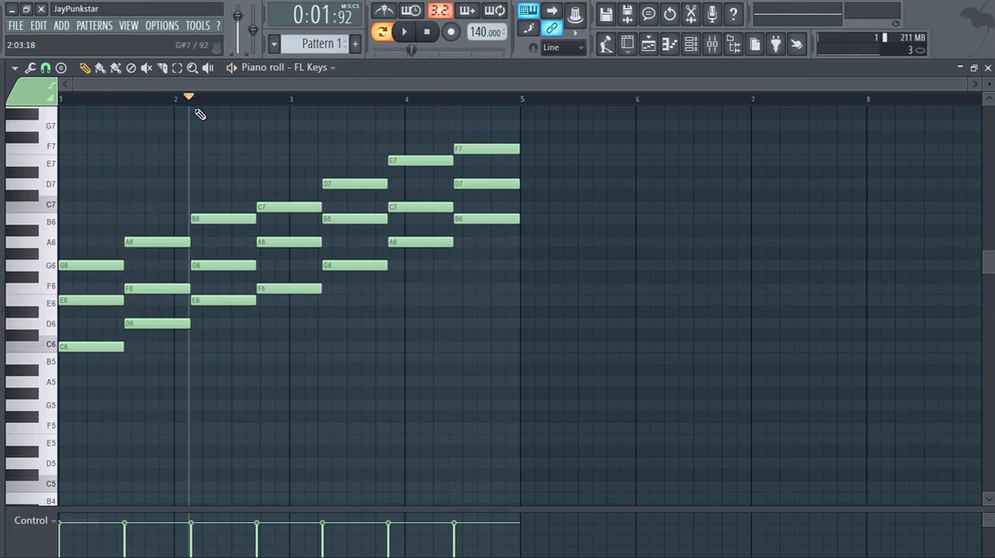
key(space)
key(space)
click(255, 103)
key(space)
key(space)
key(space)
key(space)
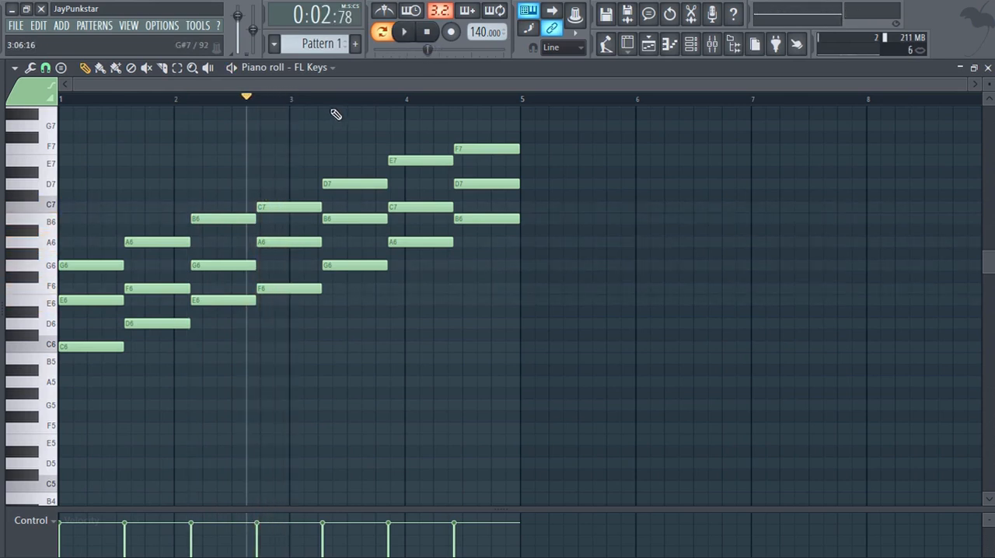
Play the fifth chord (G6–B6–D7) and the sixth chord (A6–C7–E7) of the ascending chord sequence.
click(319, 101)
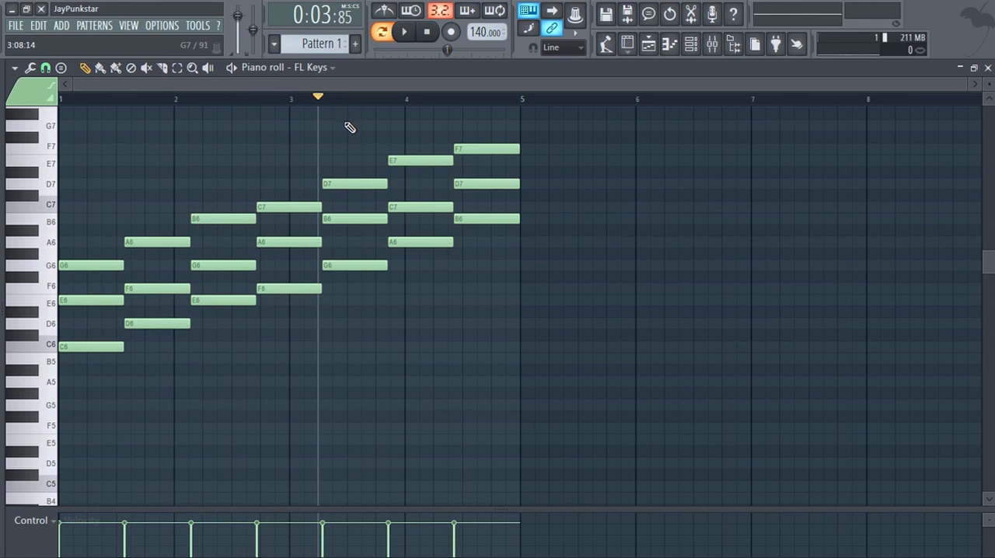
key(space)
key(space)
click(392, 102)
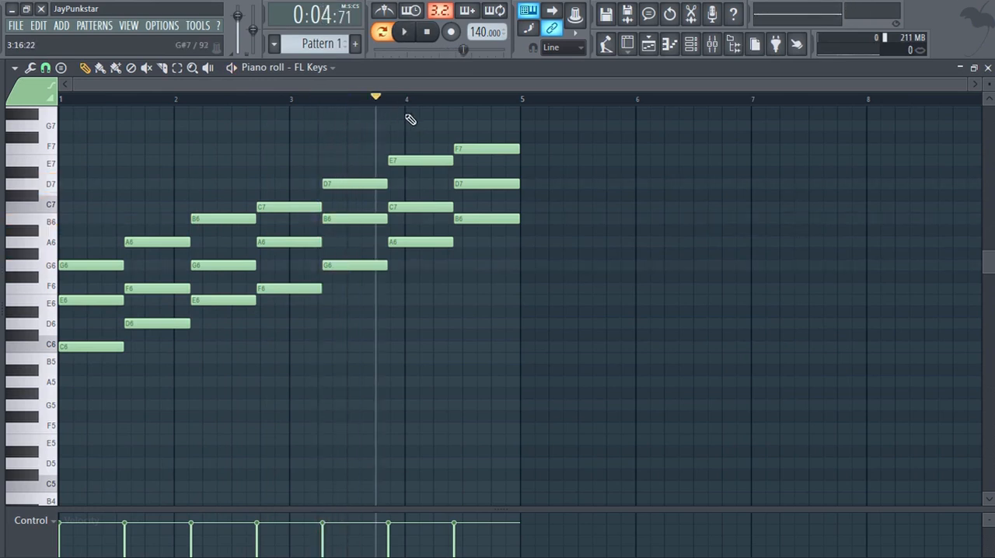
key(space)
Play the seventh chord (B6–D7–F7) of the ascending chord sequence several times.
key(space)
click(463, 107)
key(space)
key(space)
key(space)
key(space)
key(space)
key(space)
key(space)
key(space)
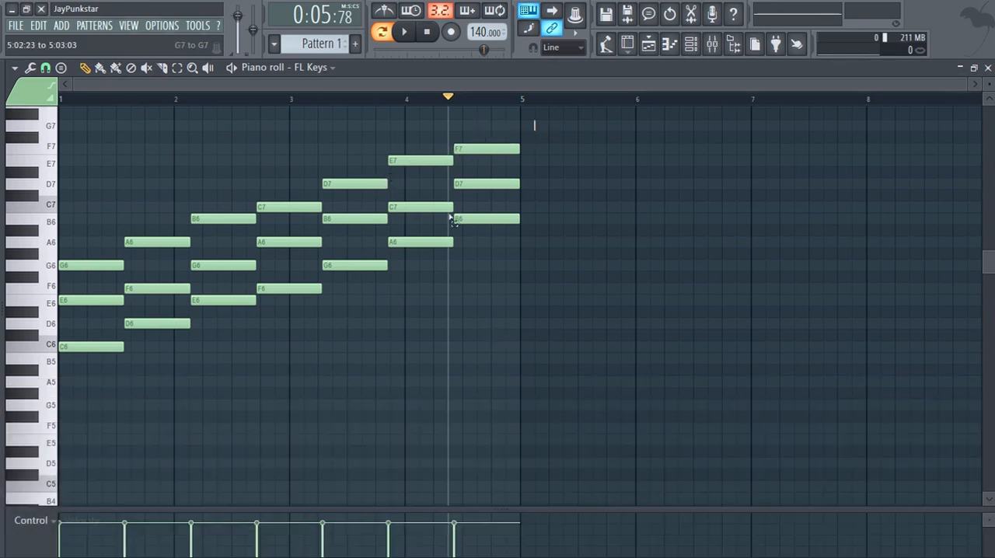
Select all seven chords, select only the first chord (C6–E6–G6), and clear the selection.
drag(534, 124, 3, 441)
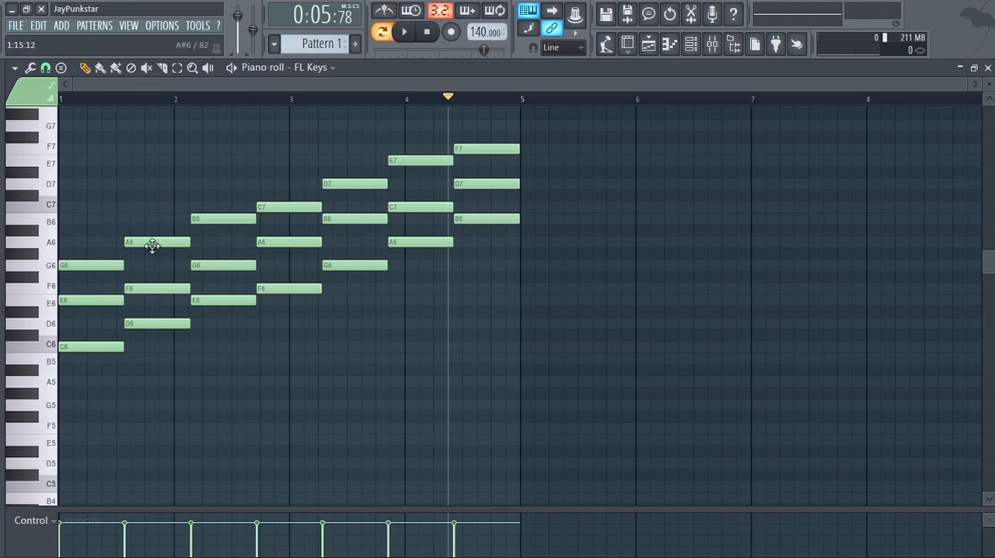
ctrl+drag(82, 239, 88, 344)
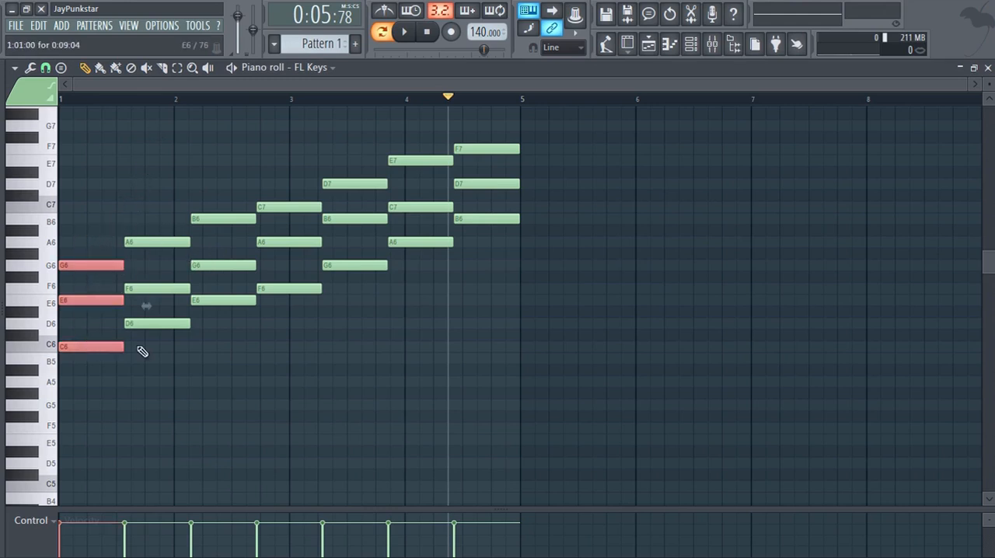
ctrl+click(193, 387)
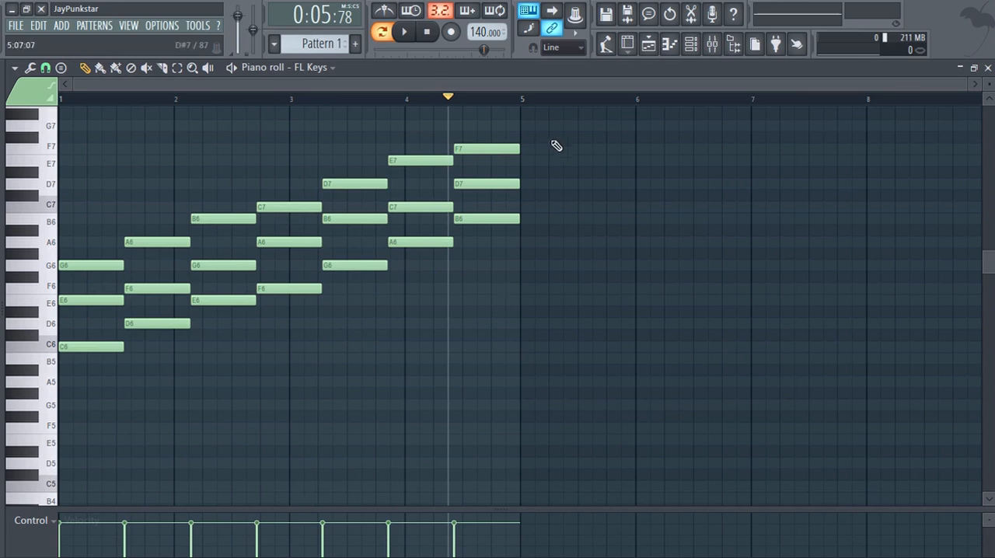
Stretch all seven chords together so the sequence ends slightly past the start of bar 5, and clear the selection.
drag(531, 123, 73, 444)
drag(541, 247, 564, 246)
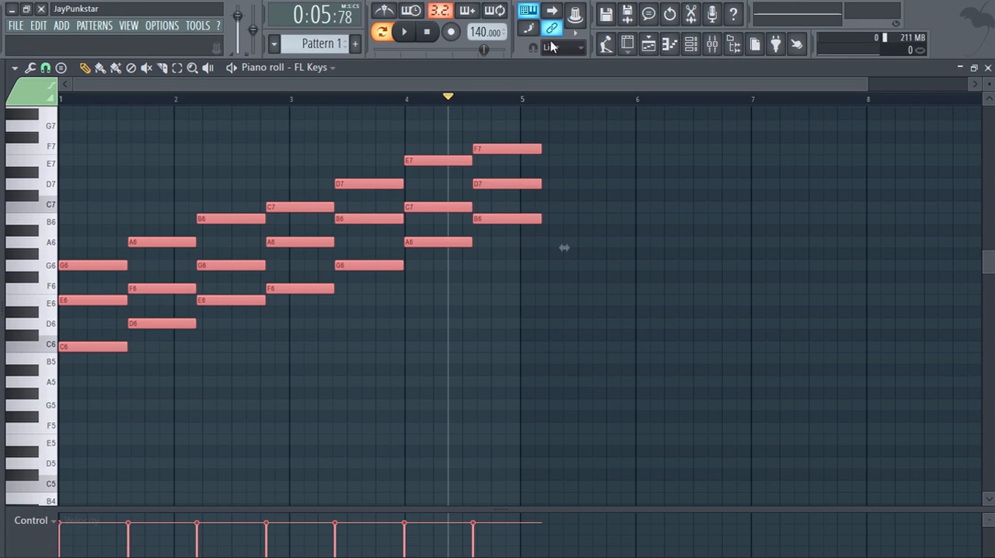
click(244, 379)
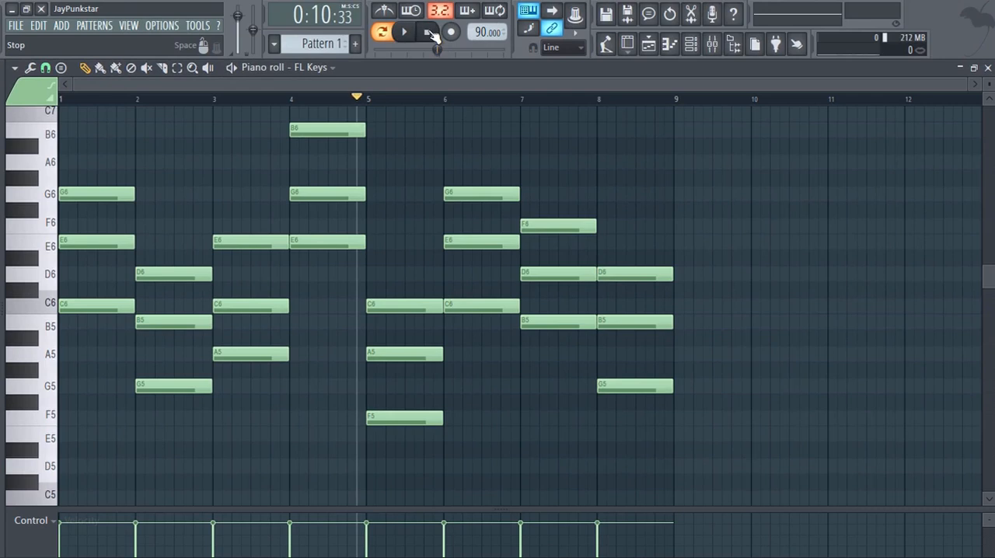
Play the eight-bar chord progression from the start through its last chord in bar 8, and stop playback.
click(429, 33)
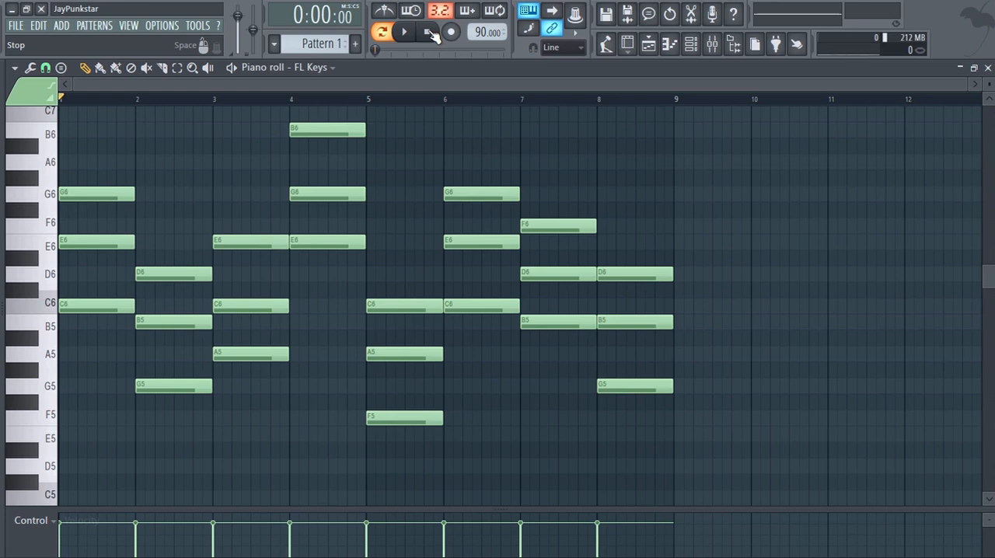
click(408, 37)
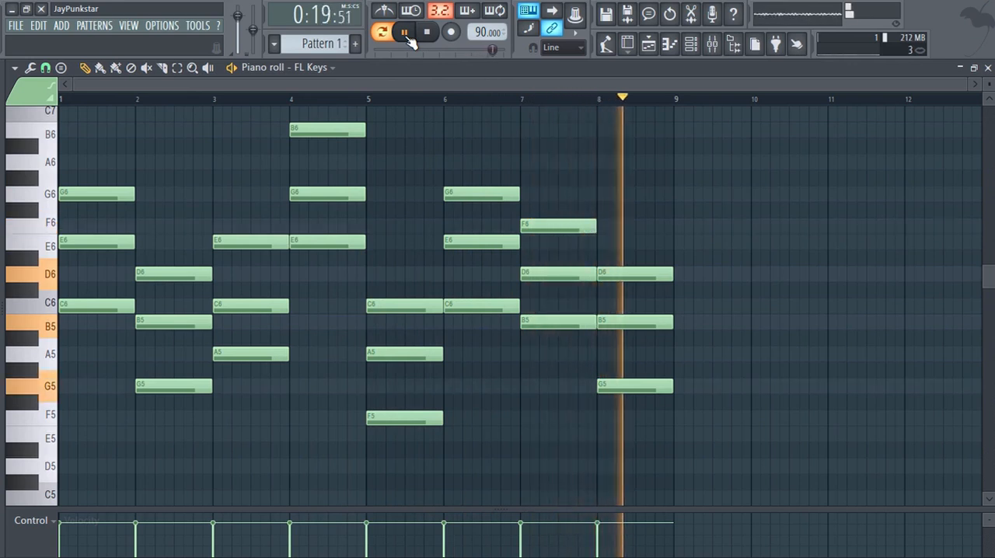
key(space)
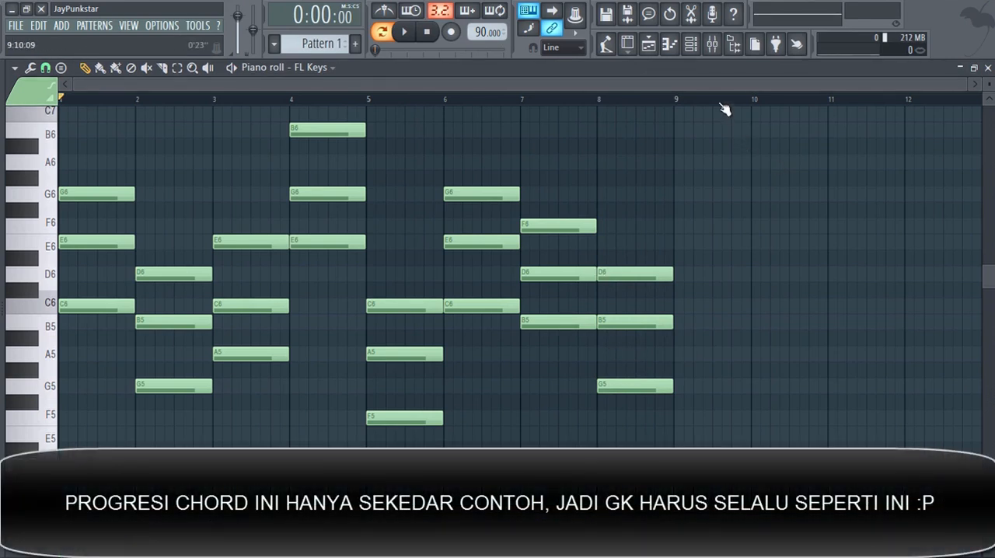
Check the root note and scale chosen for the piano roll's scale highlighting, and leave the settings without changing them.
scroll(277, 199, down, 3)
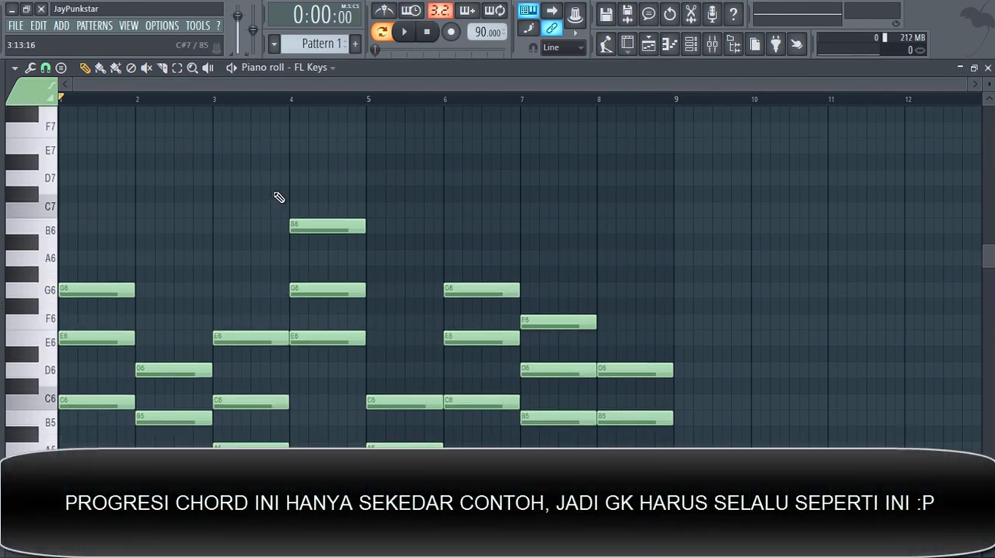
scroll(277, 197, up, 3)
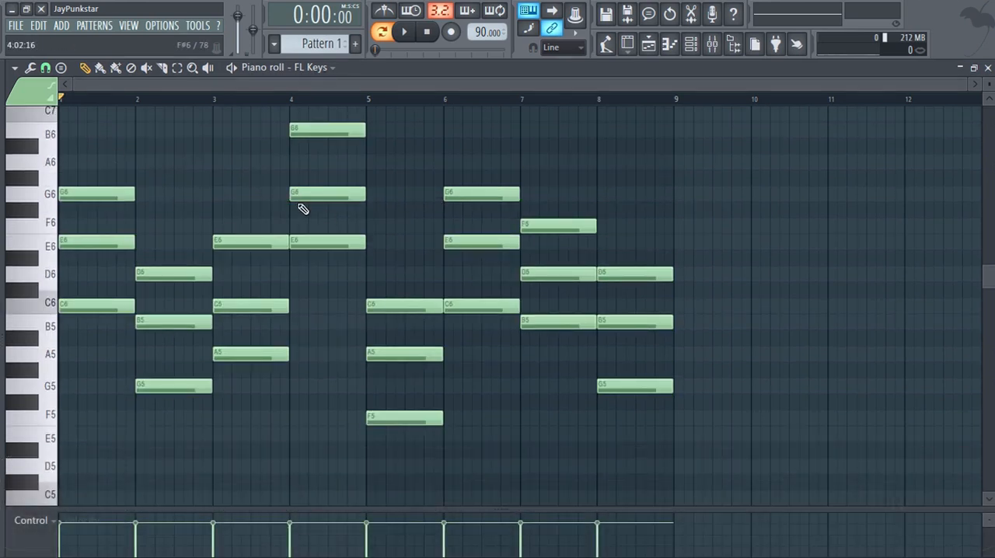
scroll(137, 188, up, 2)
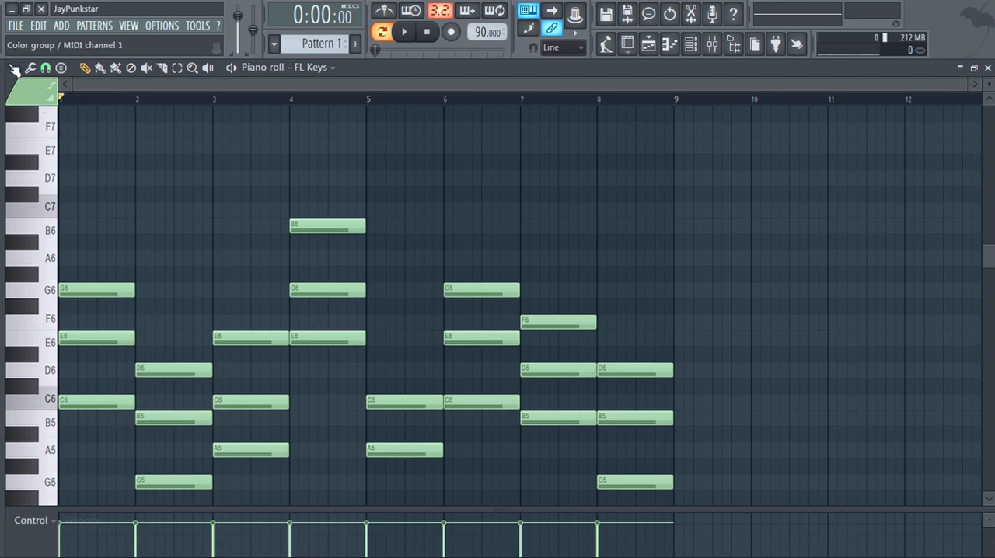
click(16, 69)
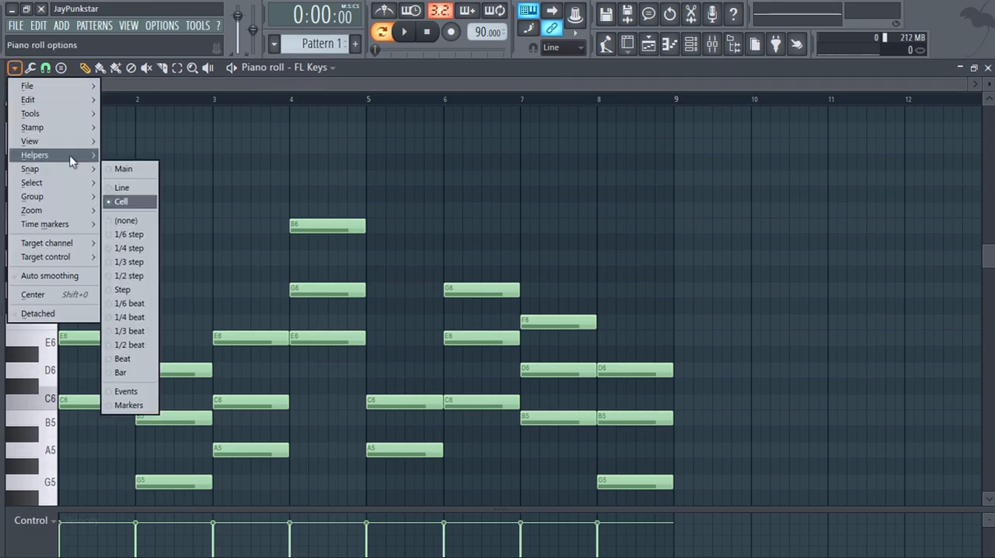
mouse_move(85, 155)
mouse_move(151, 170)
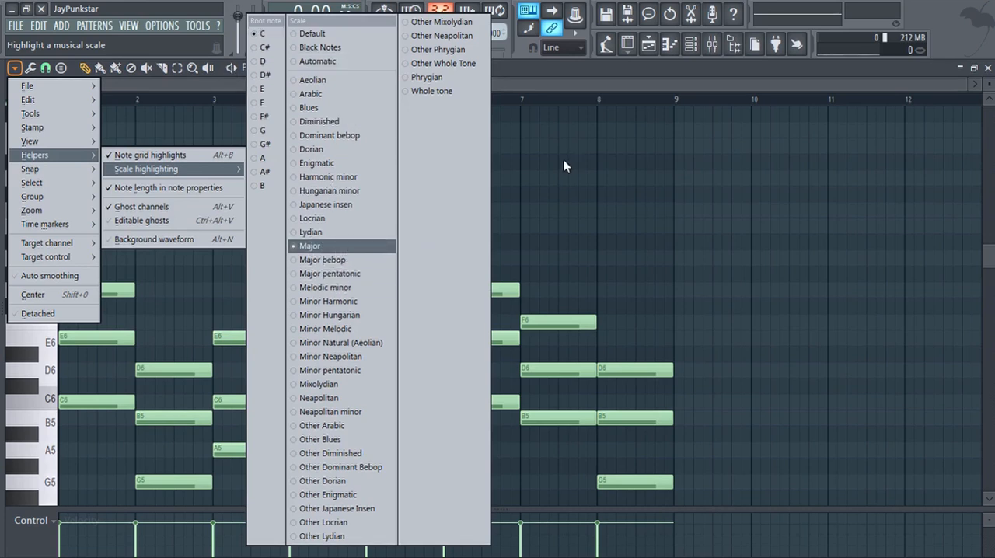
click(598, 188)
Transpose the whole eight-bar chord progression down one octave.
scroll(566, 167, down, 4)
scroll(409, 205, up, 3)
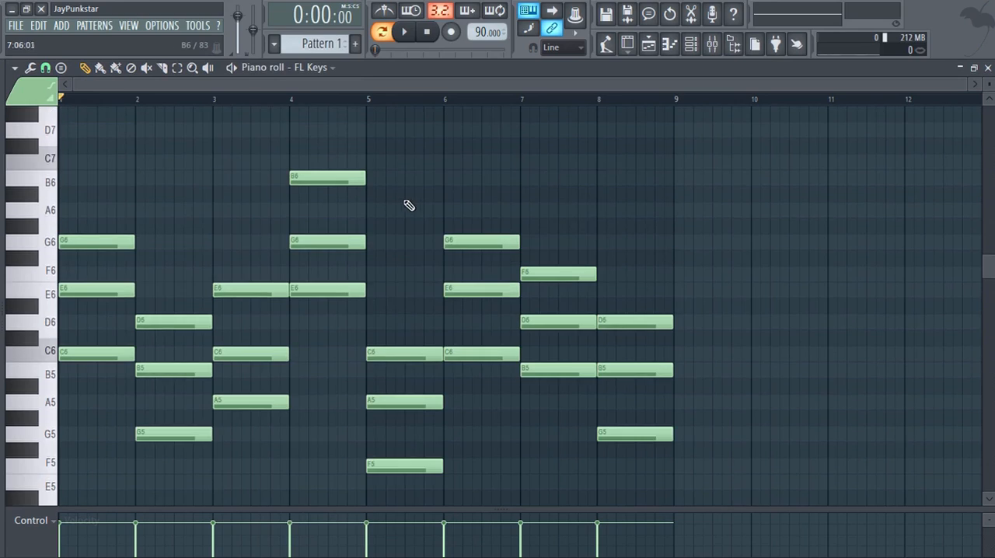
key(ctrl+Down)
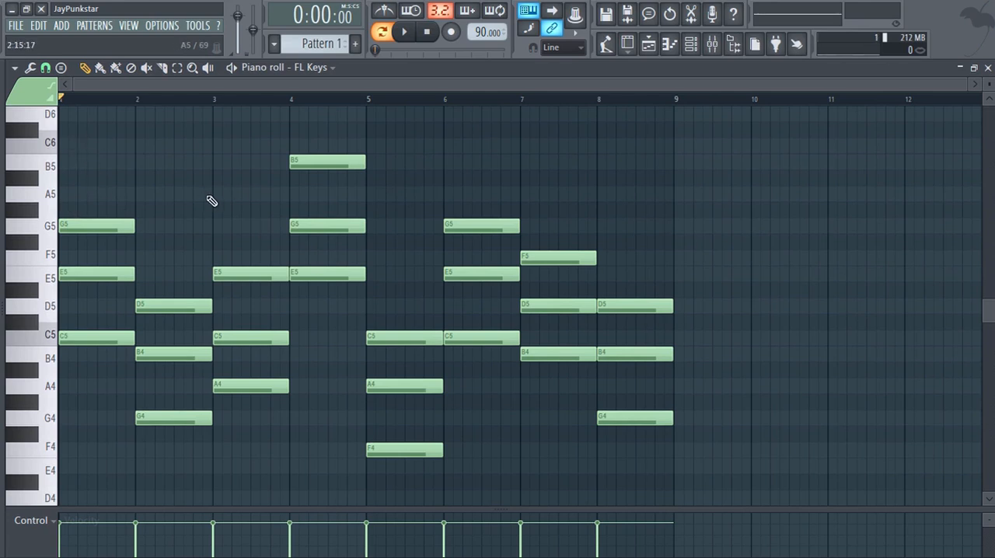
scroll(205, 202, up, 4)
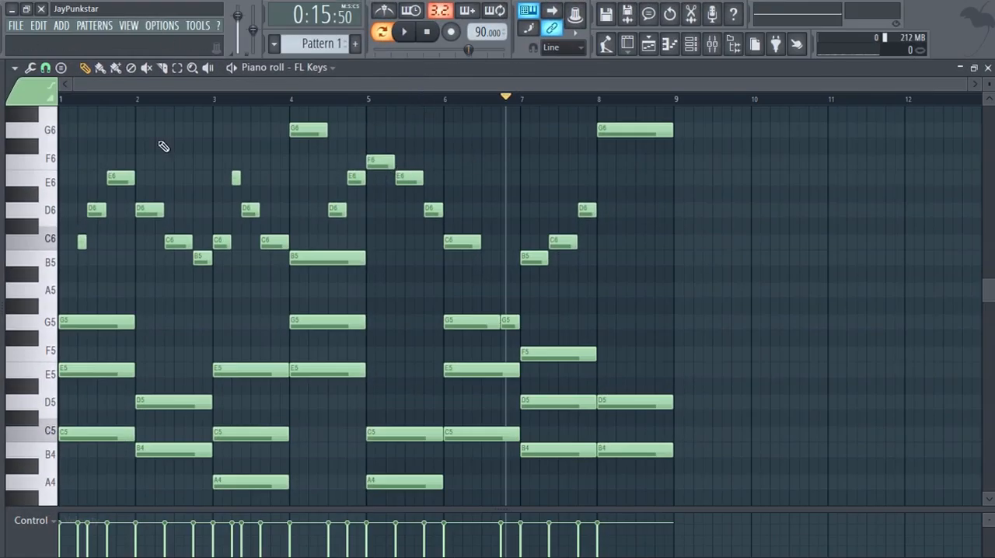
Examine the melody notes above the chords in bars 1 to 8, play the whole pattern from the start, and stop playback.
scroll(84, 230, down, 2)
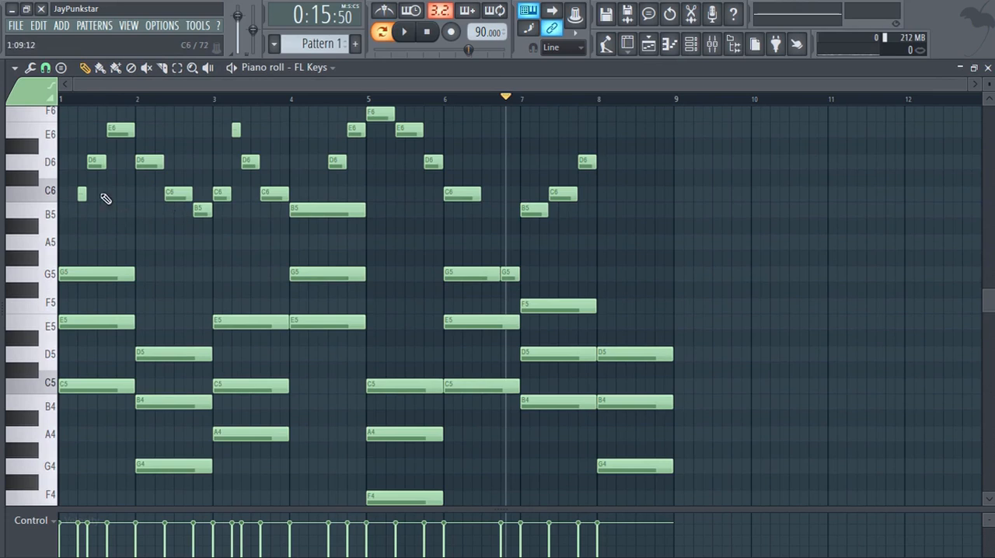
scroll(75, 101, up, 4)
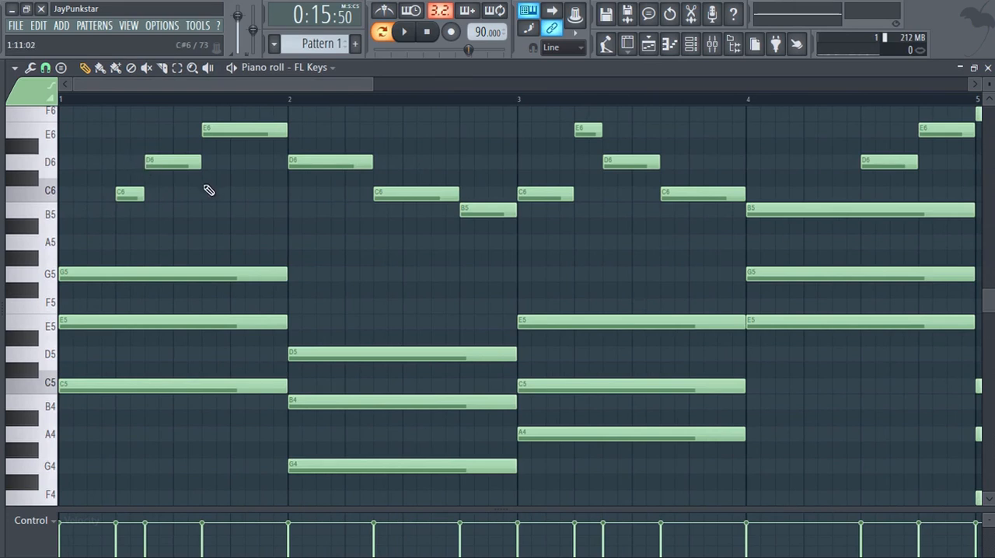
scroll(210, 186, up, 2)
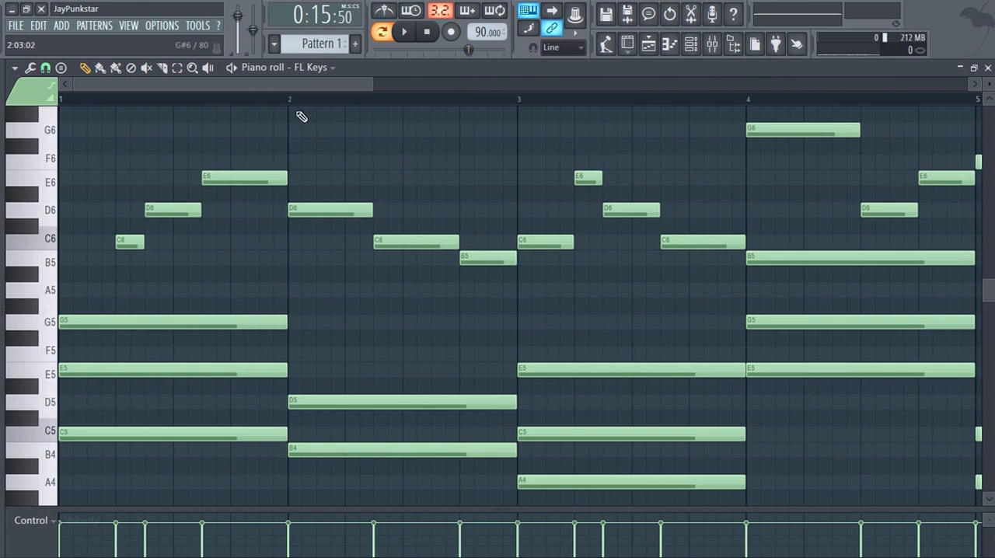
drag(266, 85, 608, 111)
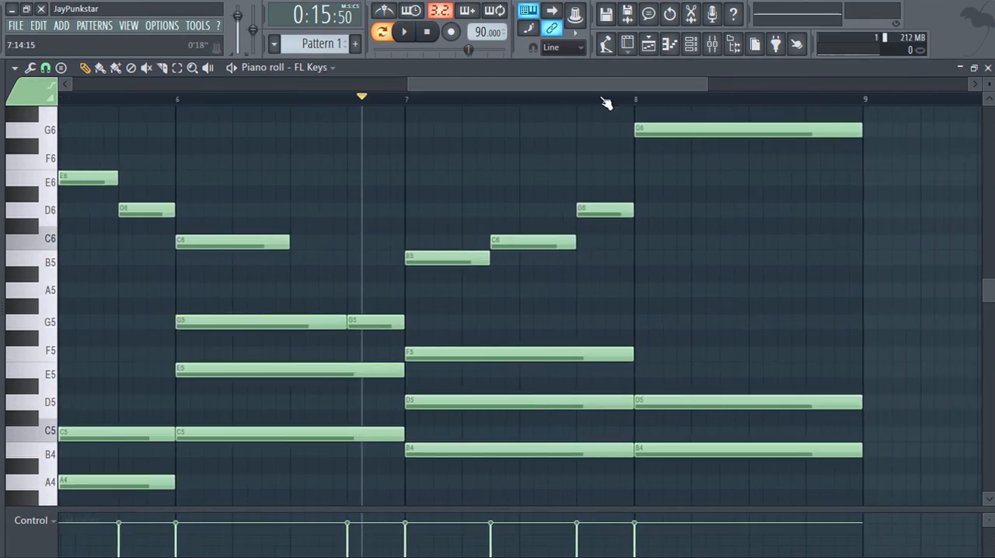
scroll(604, 102, down, 3)
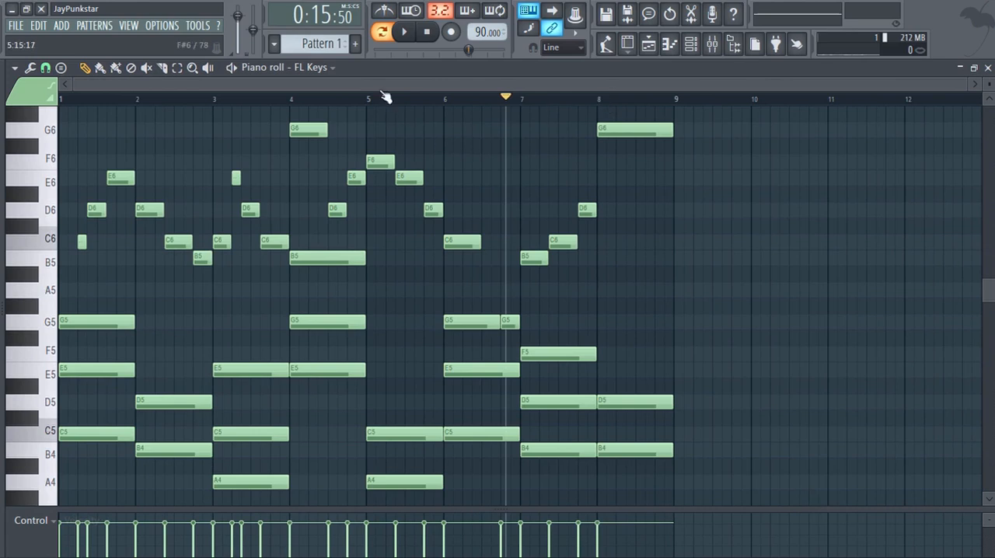
click(426, 31)
click(404, 32)
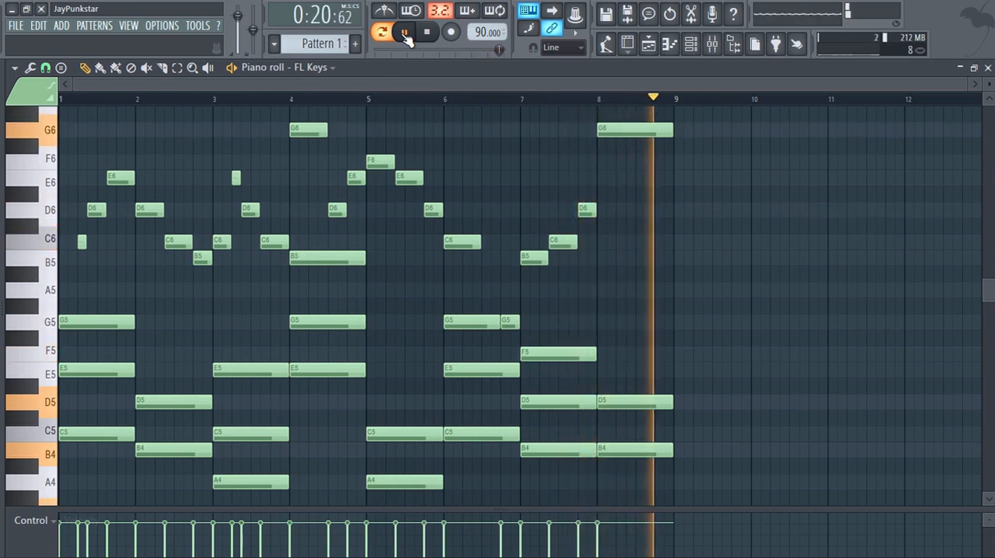
click(405, 34)
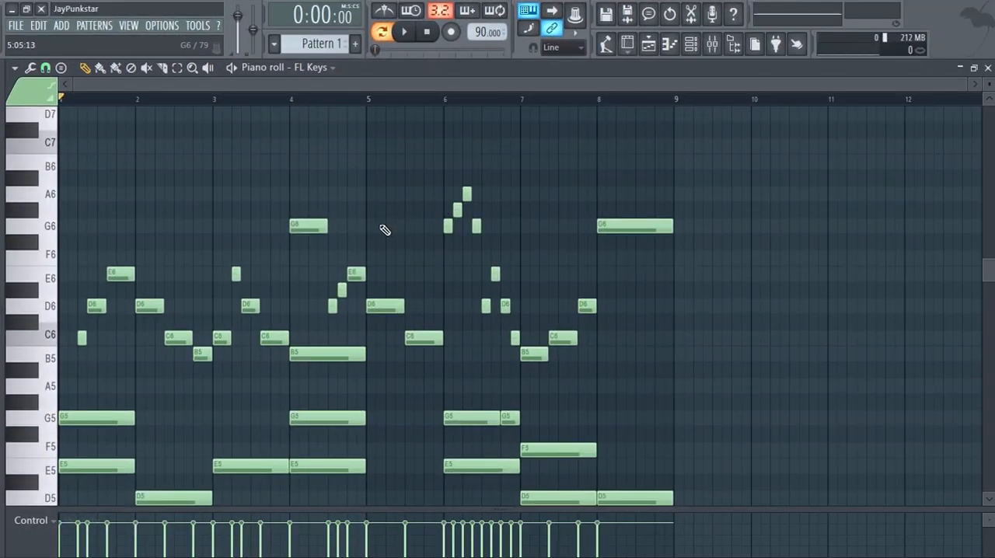
Audition the G#6 key, play the altered melody from bar 4 into the following bars, and stop playback.
scroll(440, 102, up, 3)
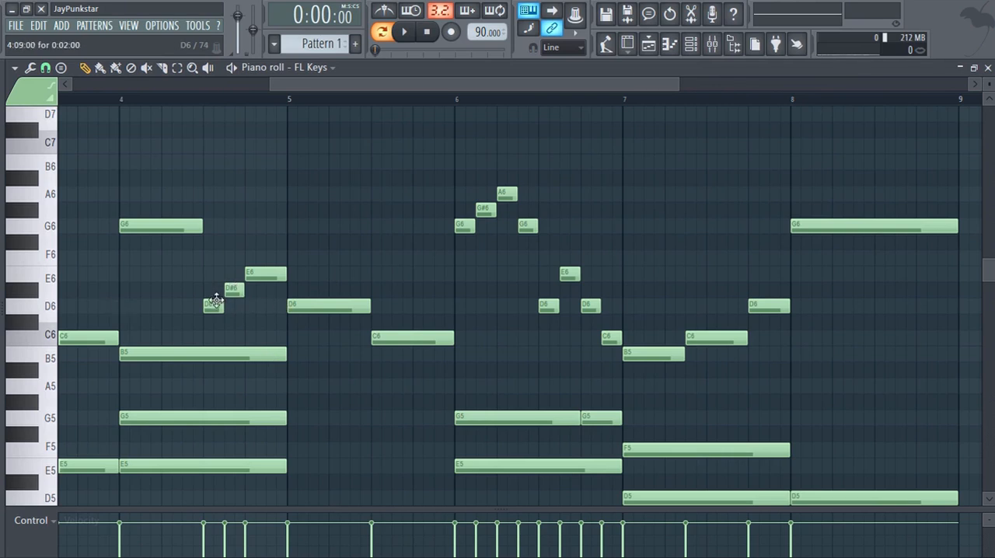
click(34, 215)
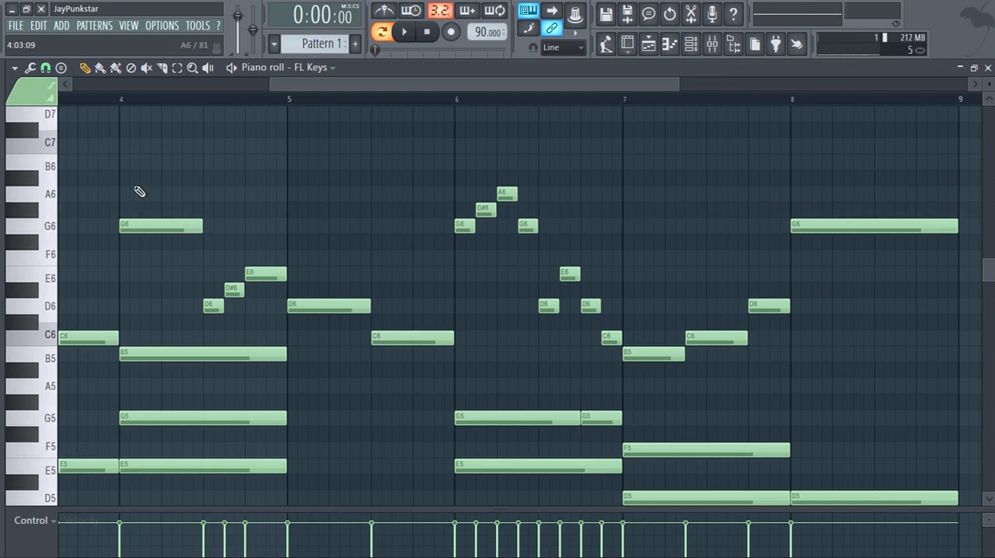
click(122, 100)
key(space)
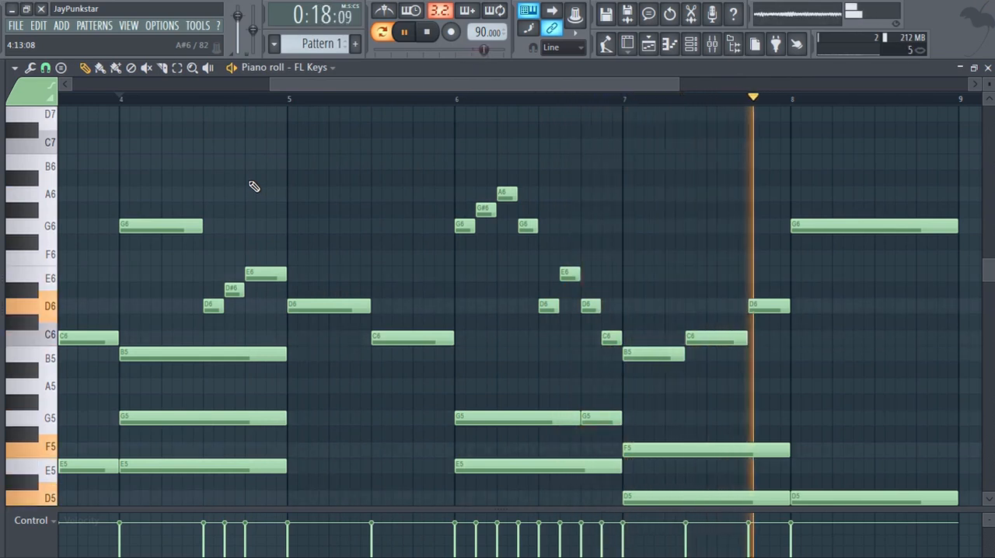
key(space)
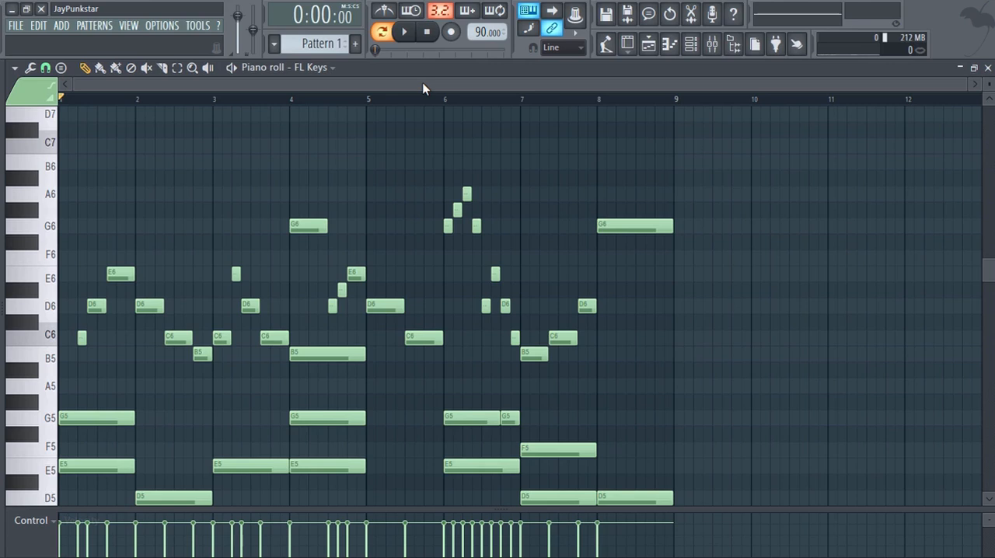
Play the opening C5–E5–G5 chord in bar 1 several times from the start of the pattern.
scroll(230, 196, down, 5)
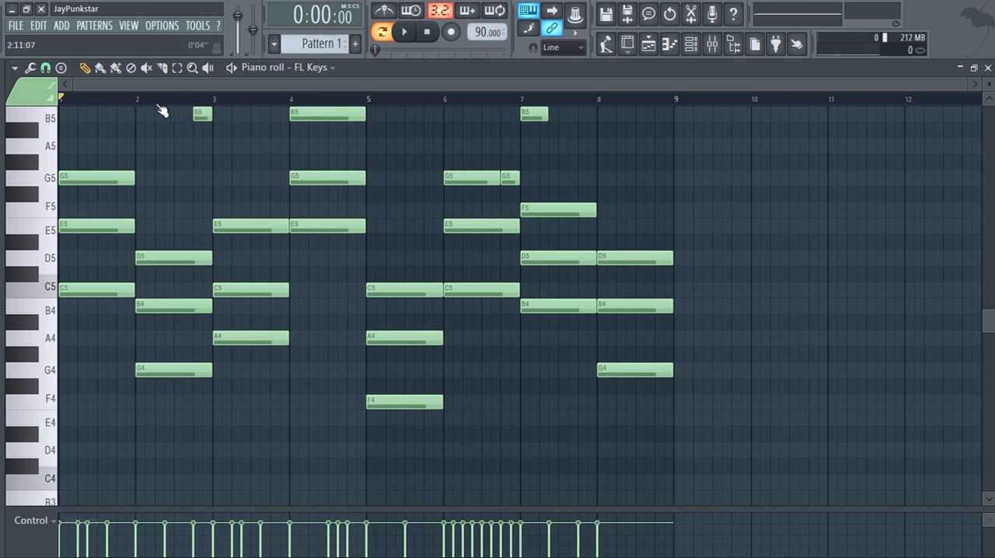
ctrl+scroll(86, 105, up, 2)
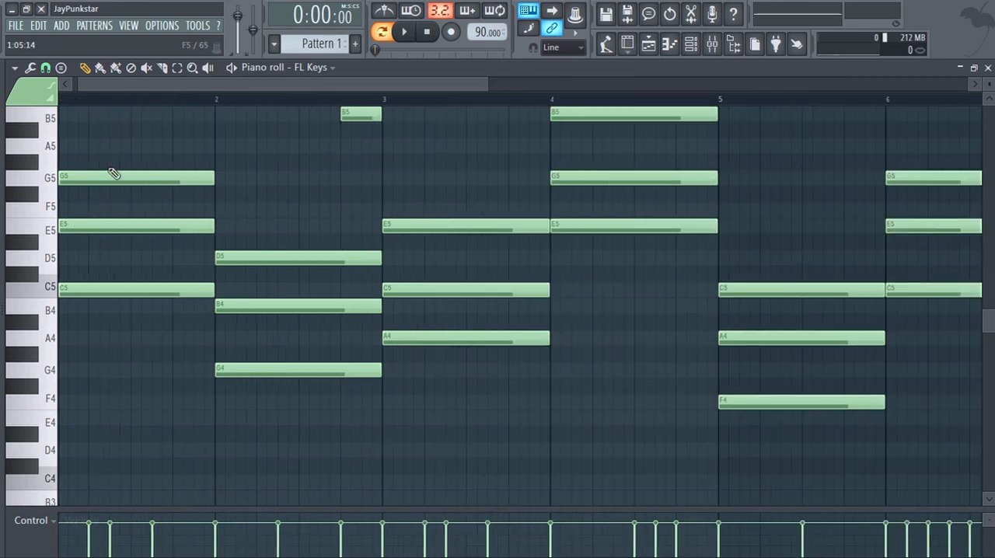
drag(132, 86, 108, 83)
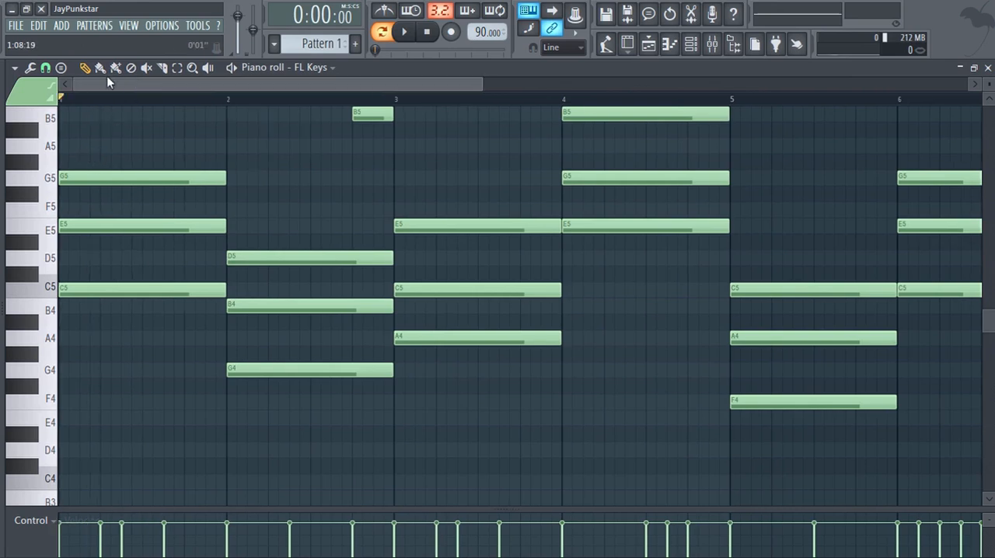
key(space)
key(space)
key(space)
key(space)
key(space)
key(space)
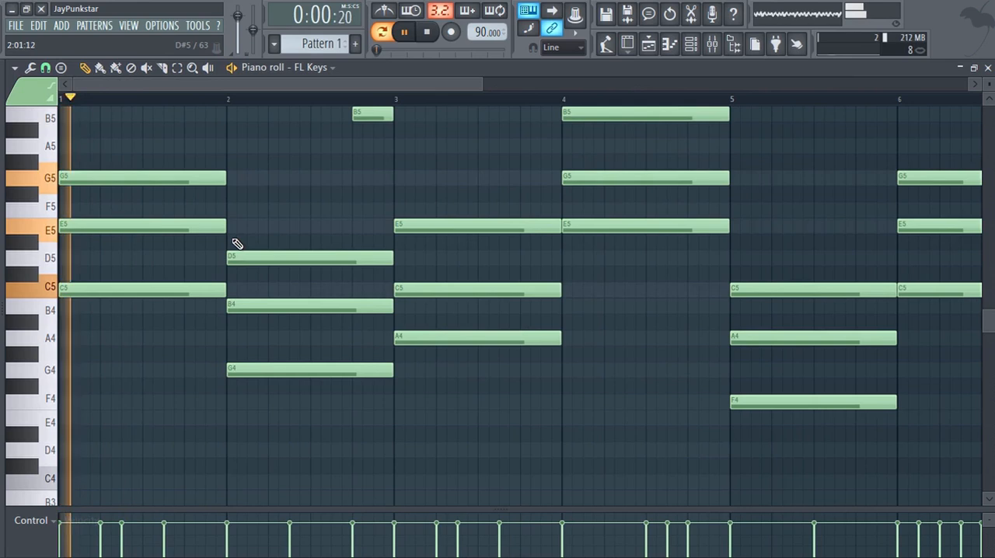
Audition the piano keys between C5 and G5, including D5, E5, F5 and F#5, beside the first chord.
scroll(243, 195, down, 2)
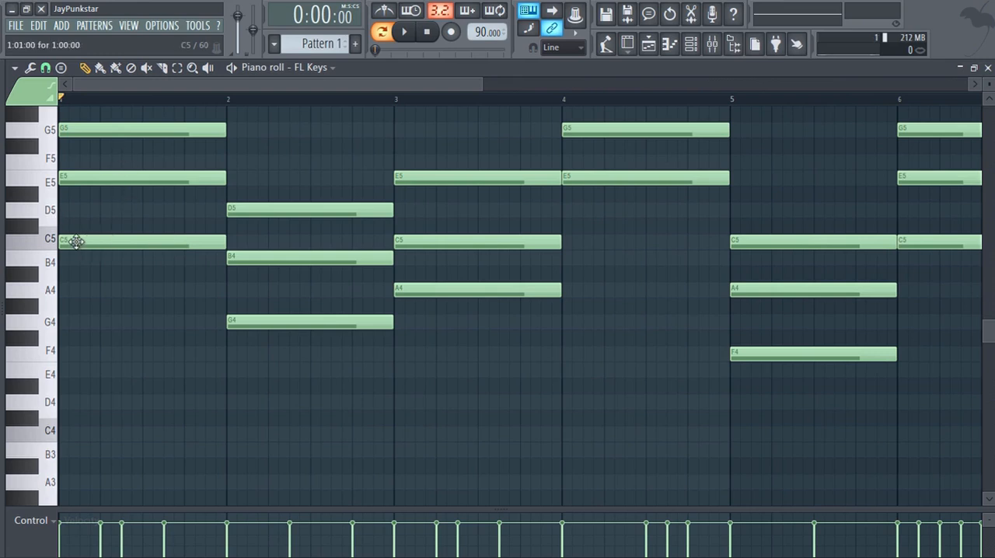
click(53, 185)
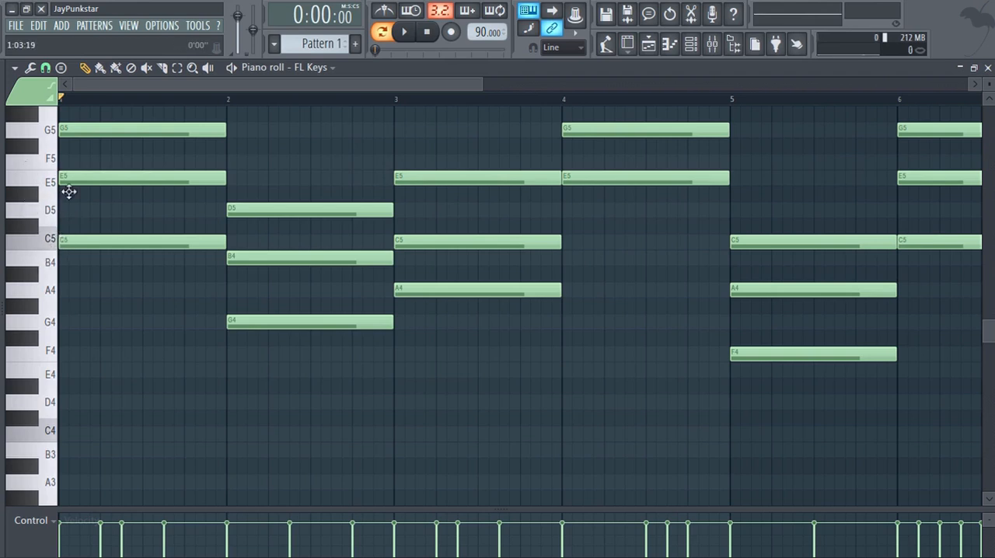
click(45, 235)
click(59, 209)
click(53, 182)
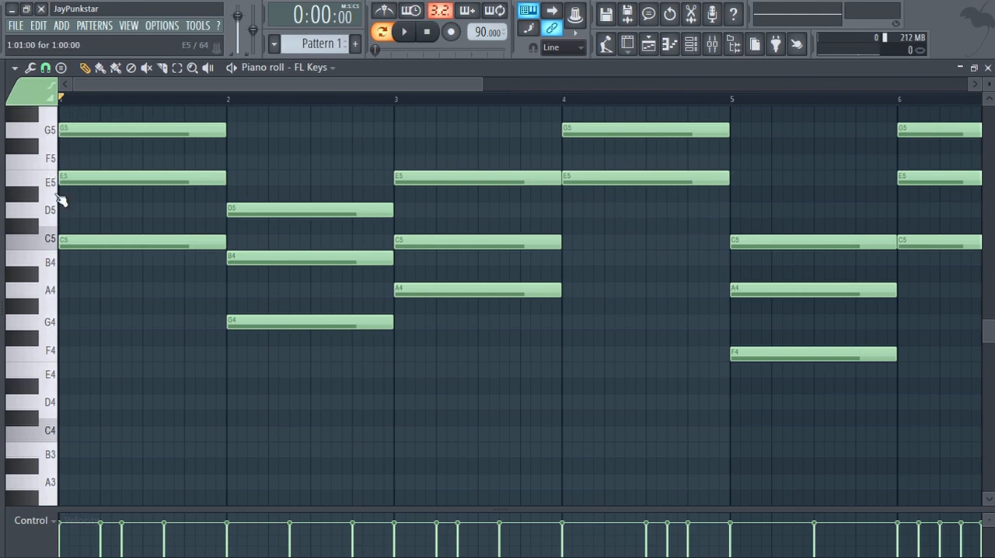
click(45, 159)
click(35, 146)
click(42, 130)
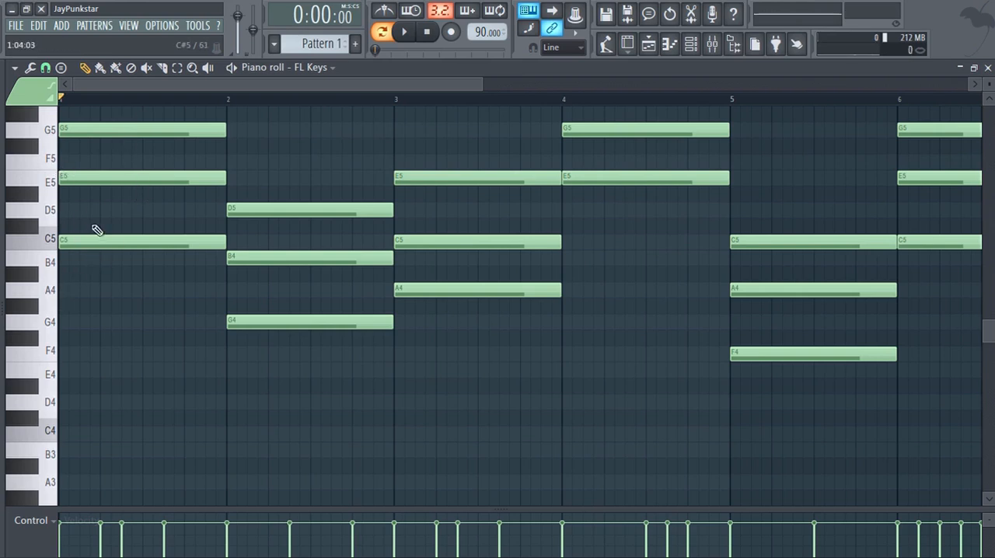
Audition each piano key in turn from D#5 up to G5 beside the first chord's upper notes.
click(27, 196)
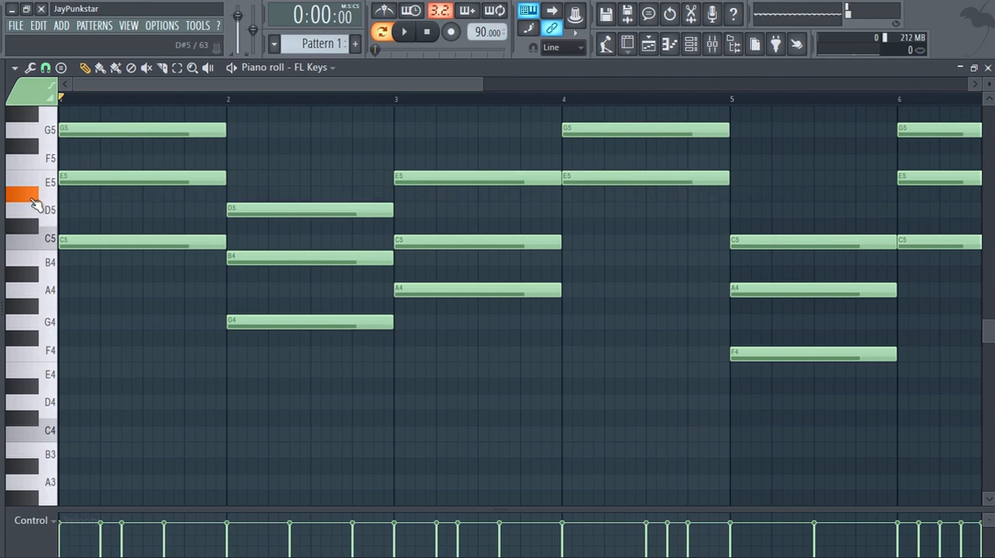
click(38, 177)
click(45, 159)
click(34, 147)
click(48, 140)
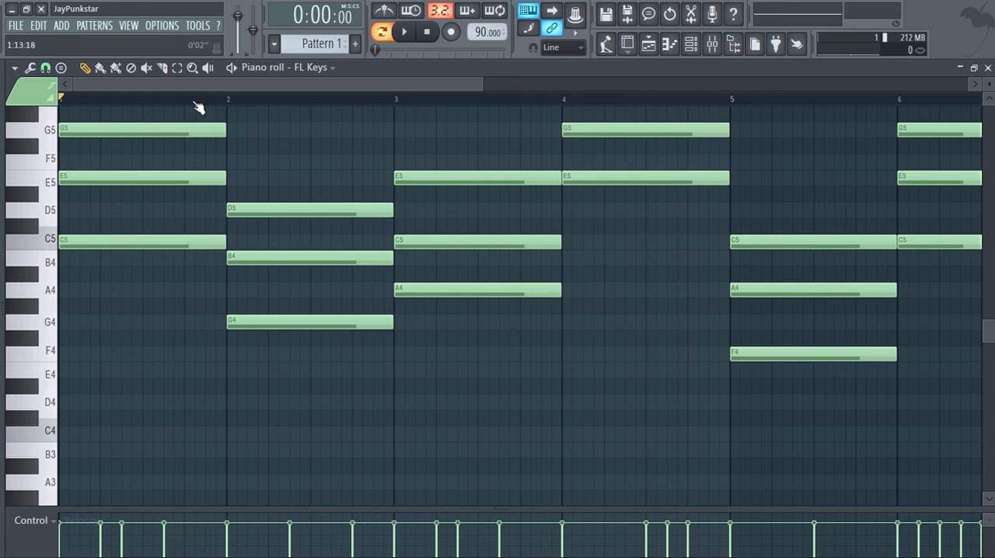
Add a one-bar D4–F#4–A4 chord in bar 9, directly after the last chord of the progression.
scroll(198, 106, down, 2)
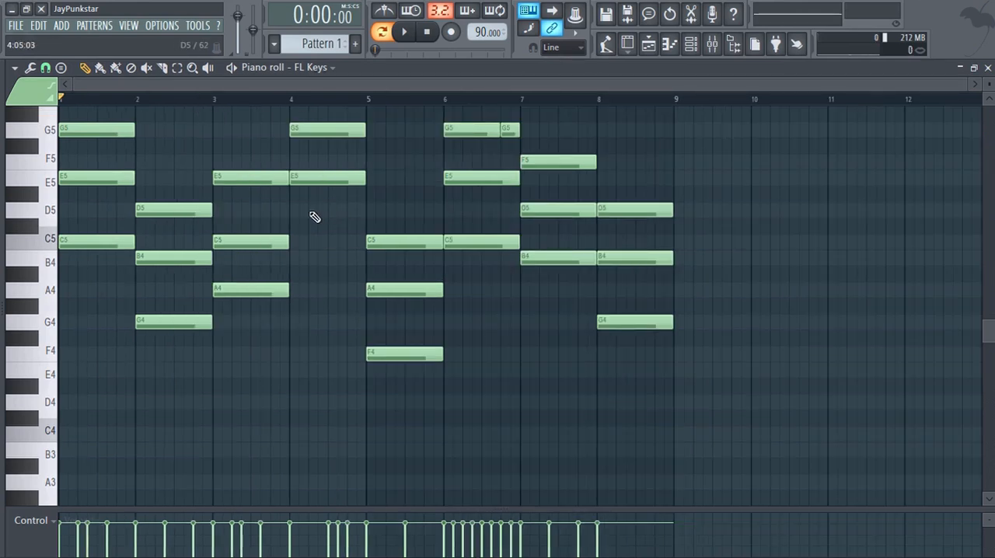
scroll(333, 206, down, 5)
scroll(648, 202, up, 5)
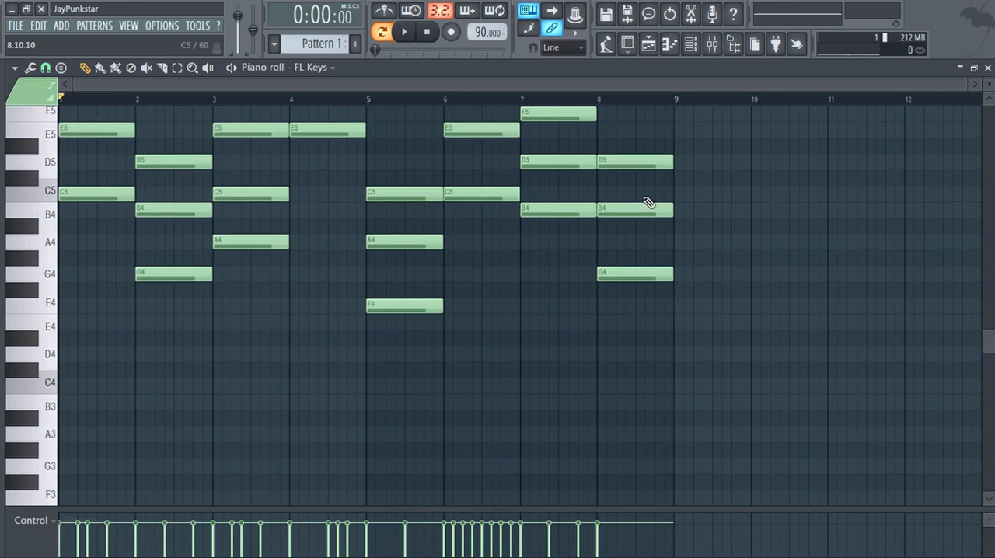
click(699, 84)
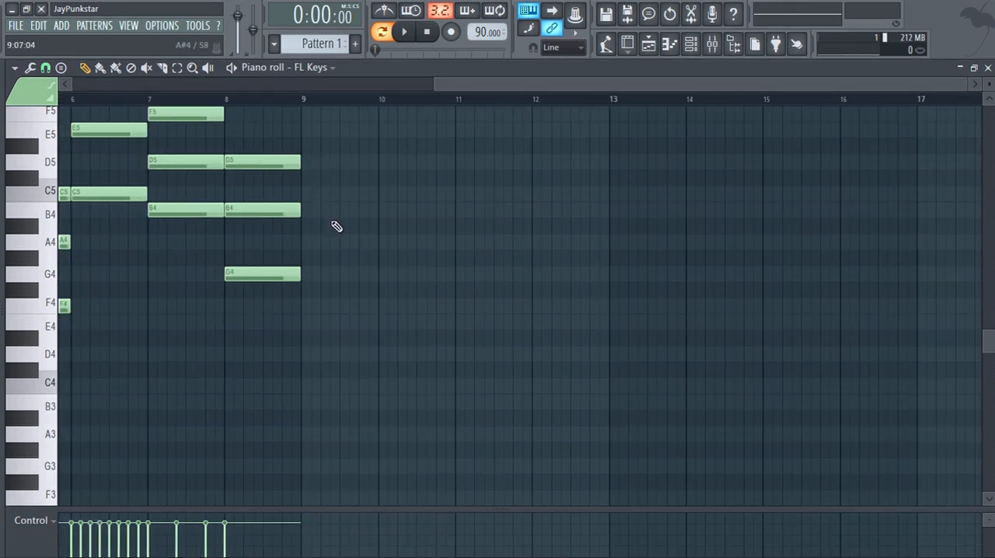
scroll(384, 263, down, 2)
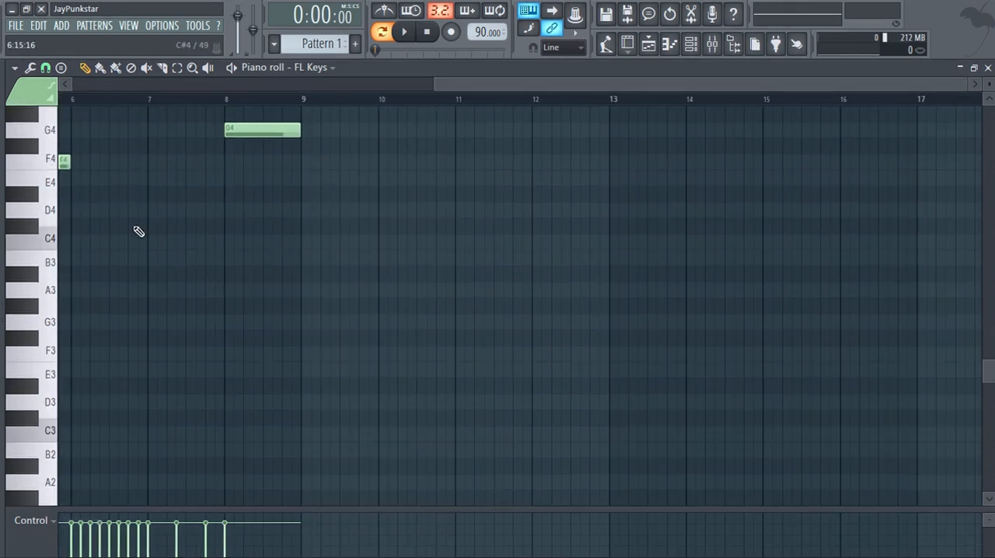
click(307, 210)
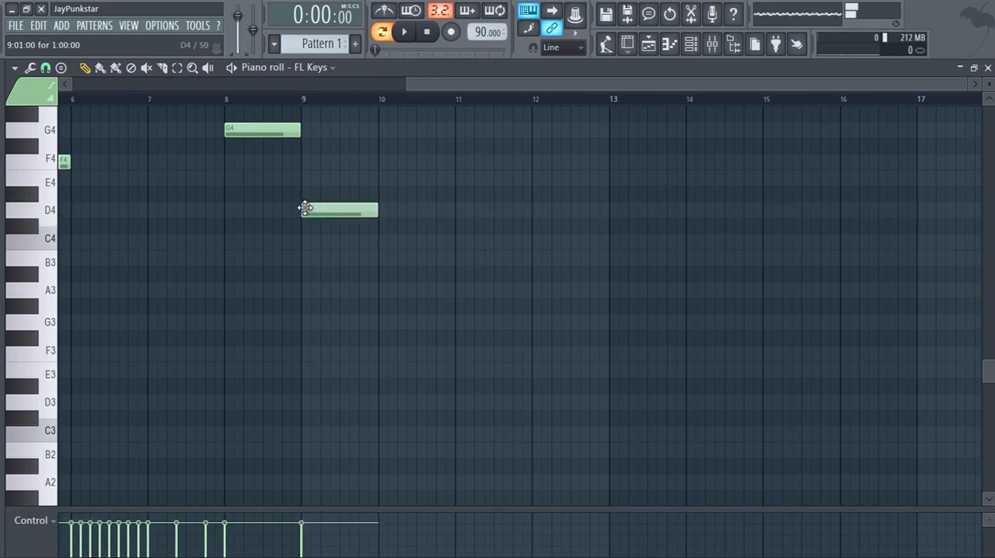
click(307, 146)
scroll(304, 146, up, 2)
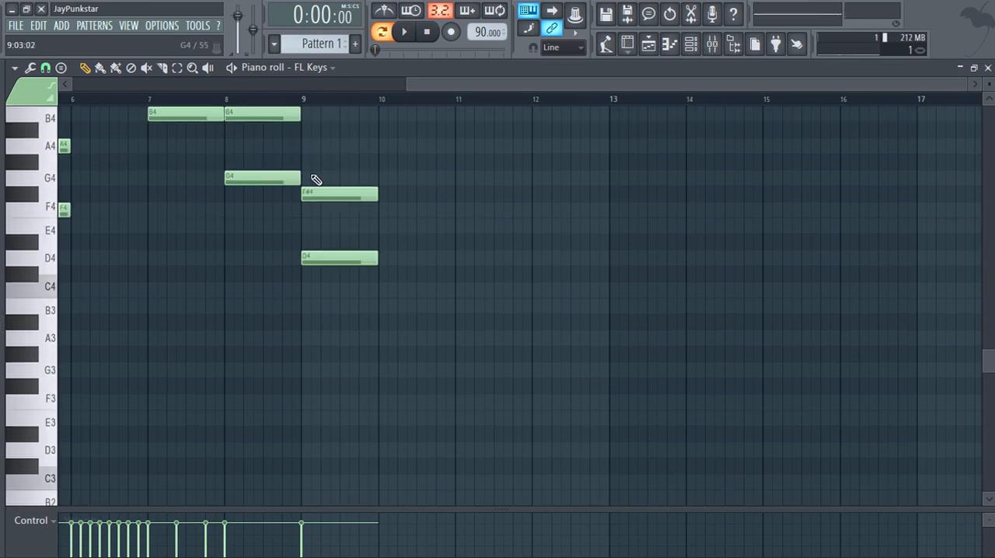
click(307, 146)
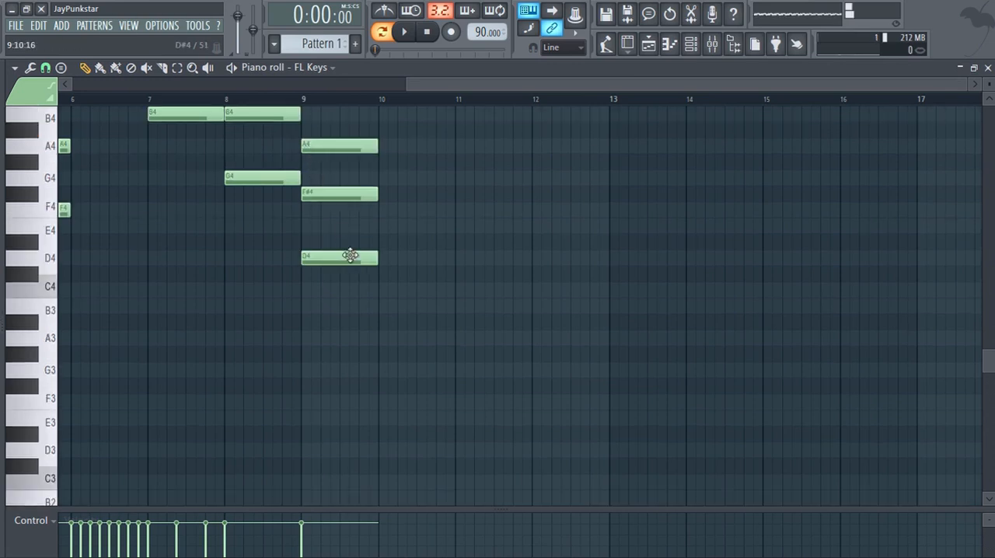
Play the D4–F#4–A4 chord from the start of bar 9 several times and stop playback.
click(309, 101)
key(space)
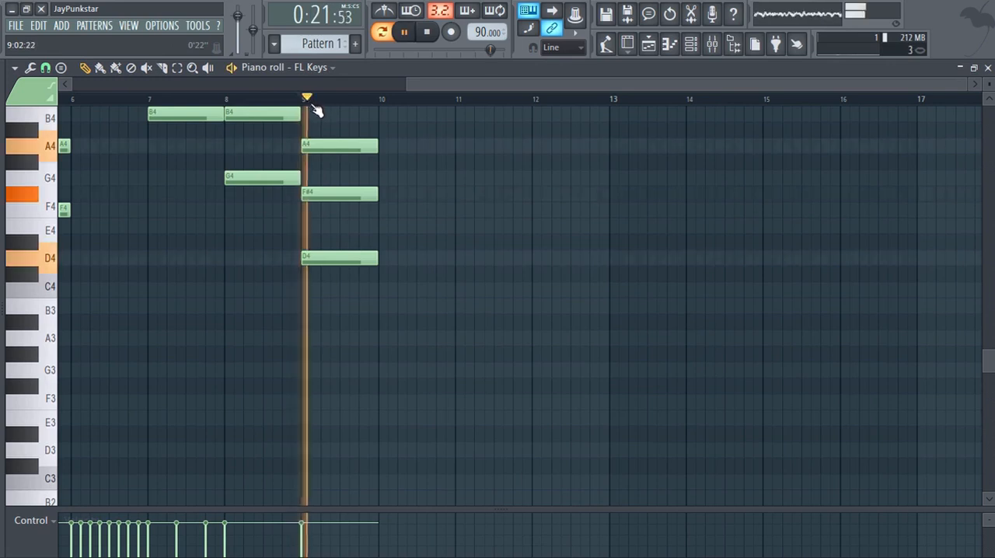
key(space)
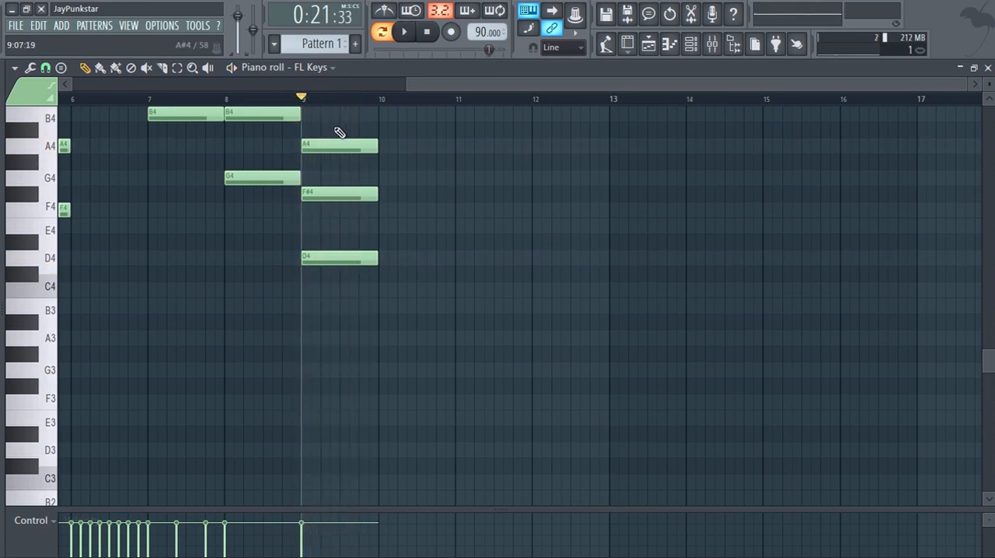
key(space)
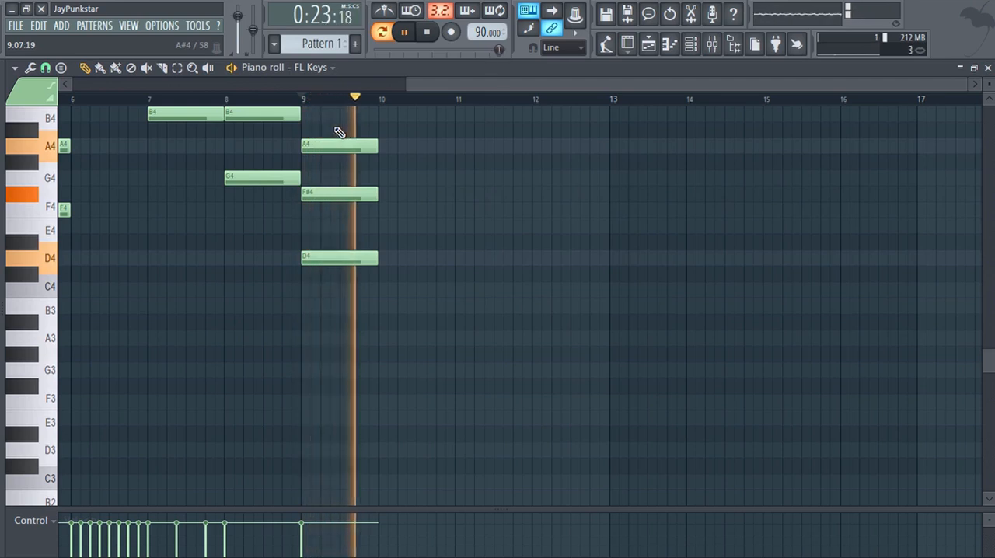
key(space)
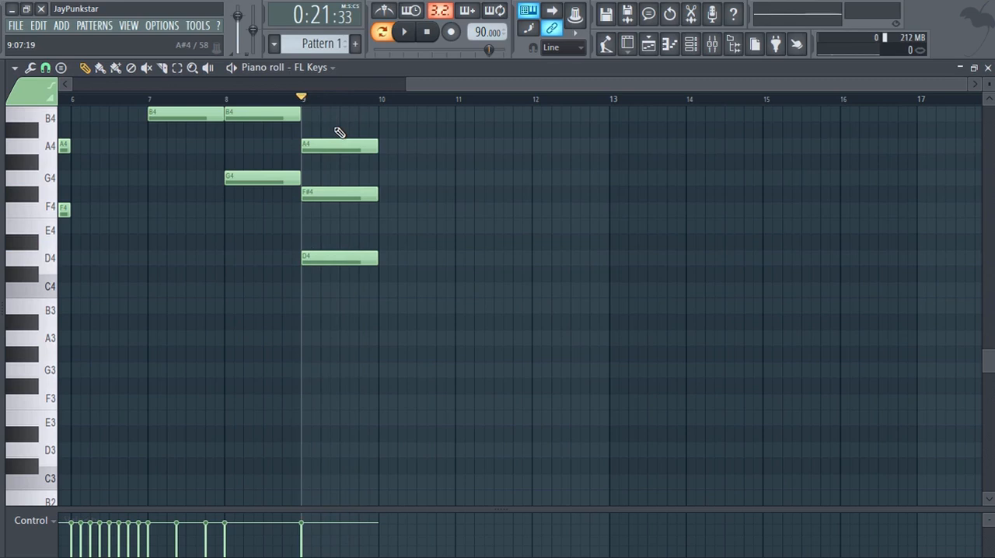
key(space)
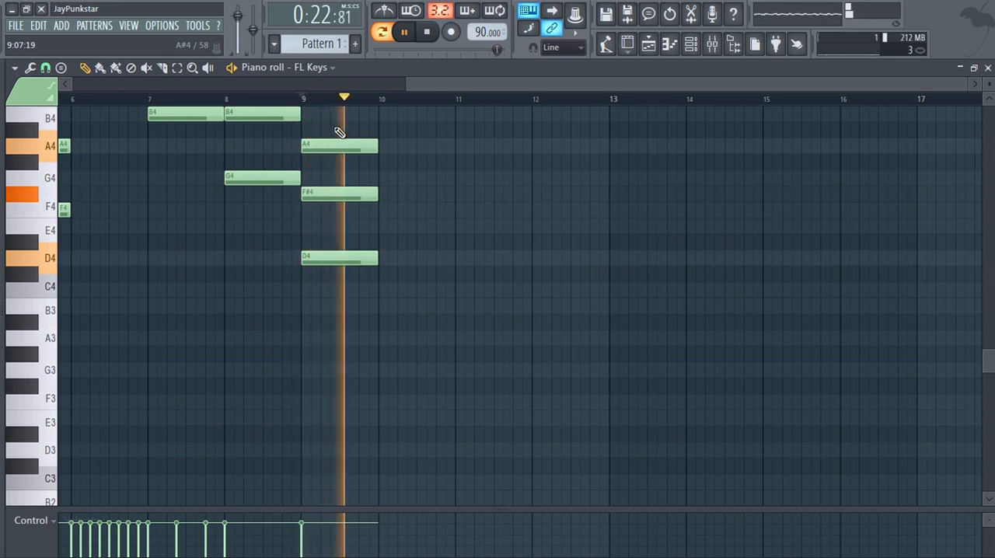
key(space)
Delete the A4, D4 and F#4 notes from bar 9.
right_click(340, 146)
right_click(344, 258)
right_click(350, 194)
Play the A4–C5–E5 chord from the start of bar 3 and stop playback.
drag(449, 83, 50, 73)
scroll(186, 155, up, 5)
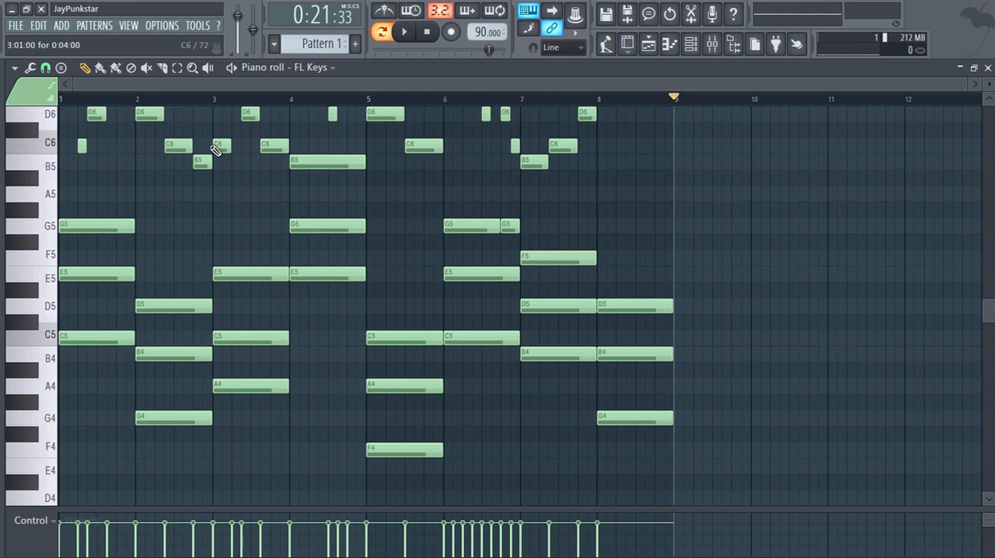
scroll(192, 173, down, 2)
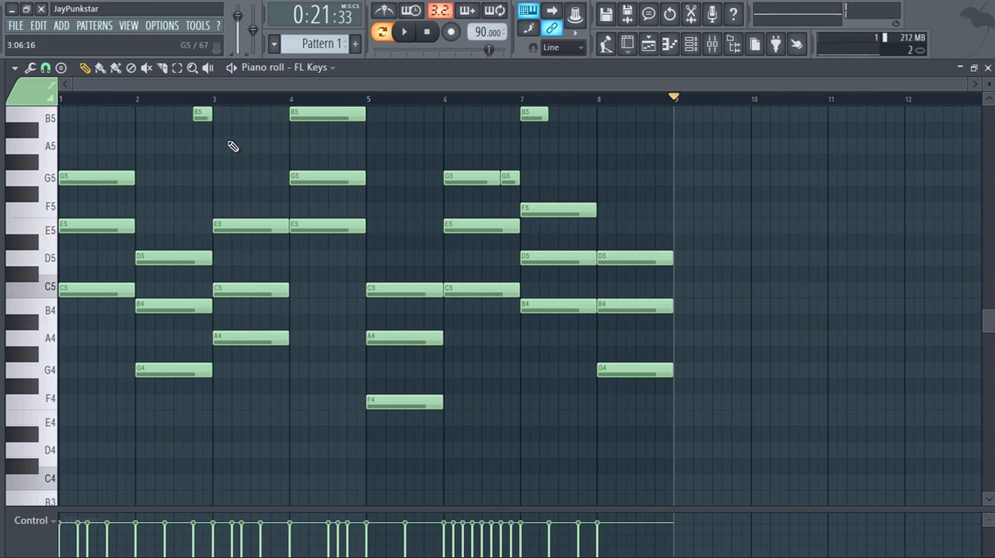
click(217, 98)
key(space)
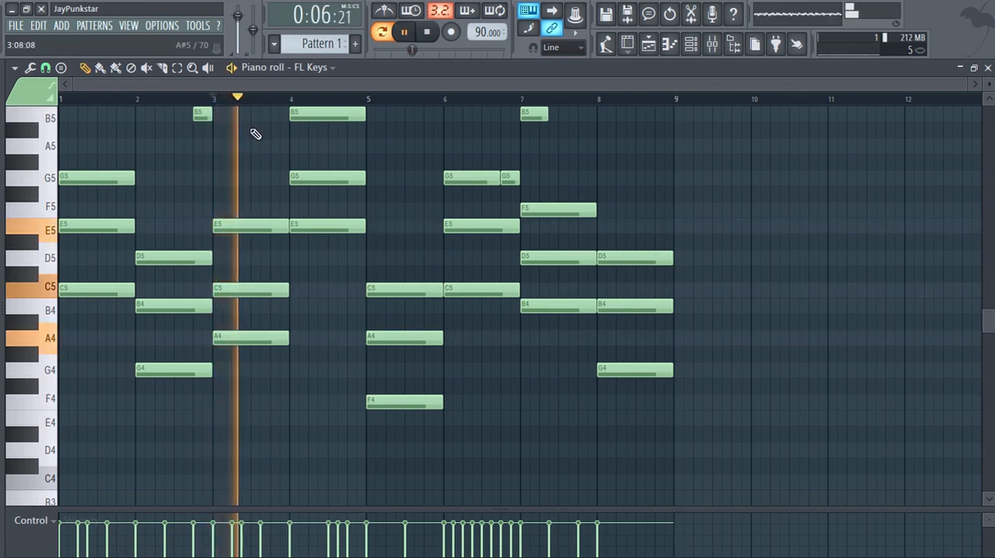
key(space)
Audition the A4 note of the bar 3 chord and each piano key from A#4 up to E5.
scroll(255, 154, down, 3)
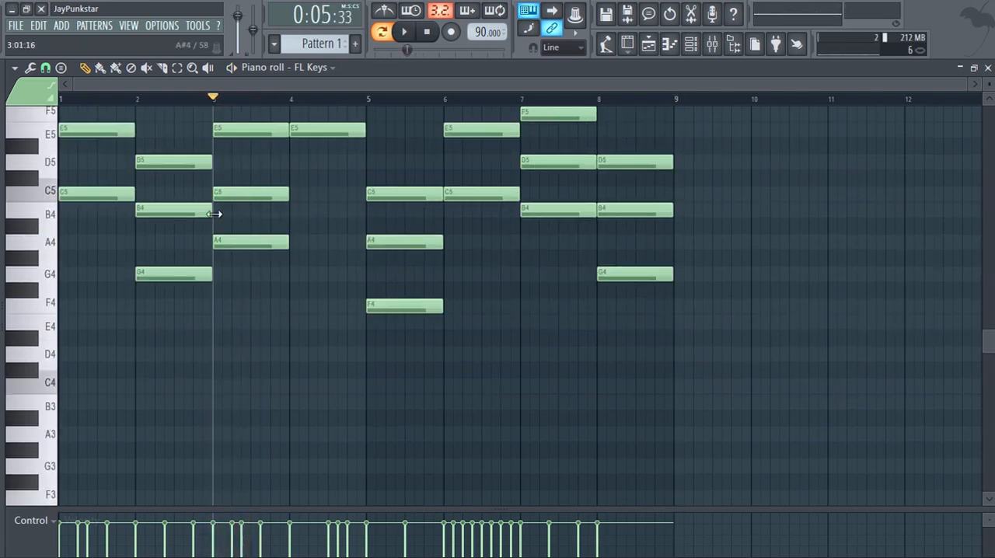
click(240, 243)
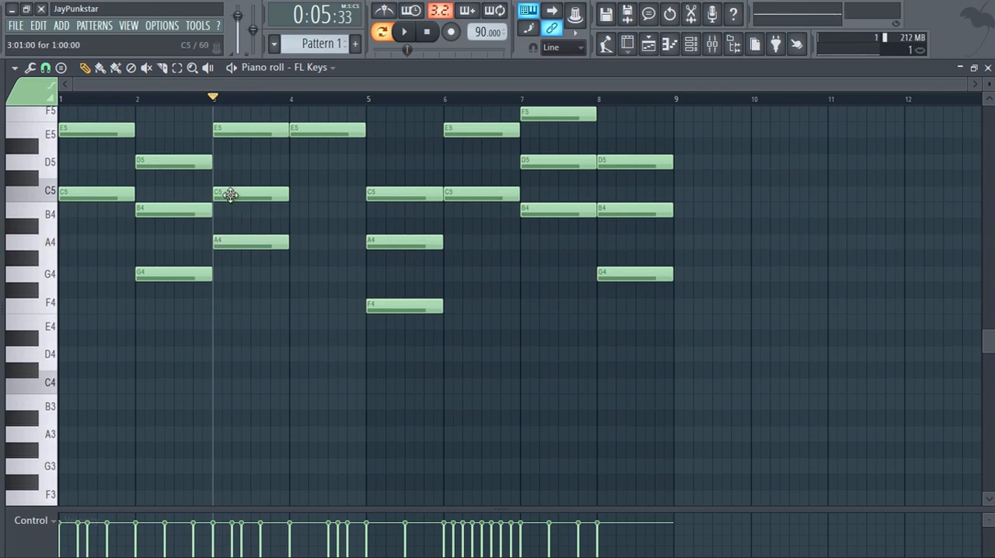
drag(163, 84, 312, 95)
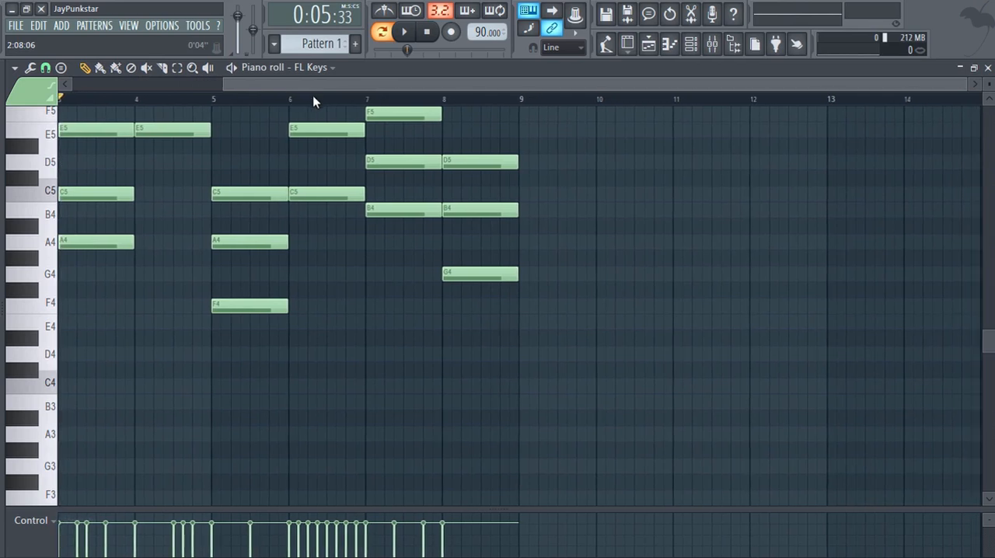
click(27, 231)
click(51, 216)
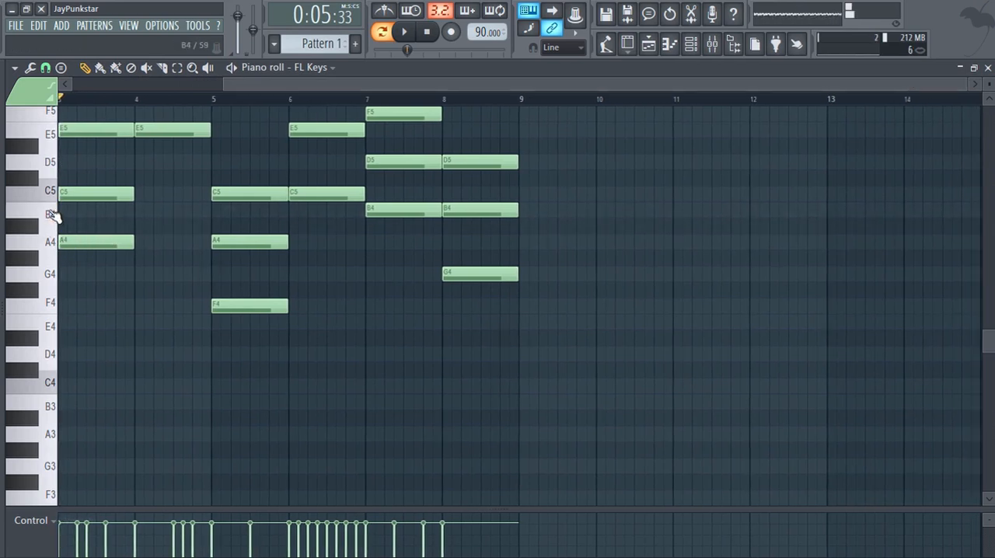
click(49, 195)
click(81, 195)
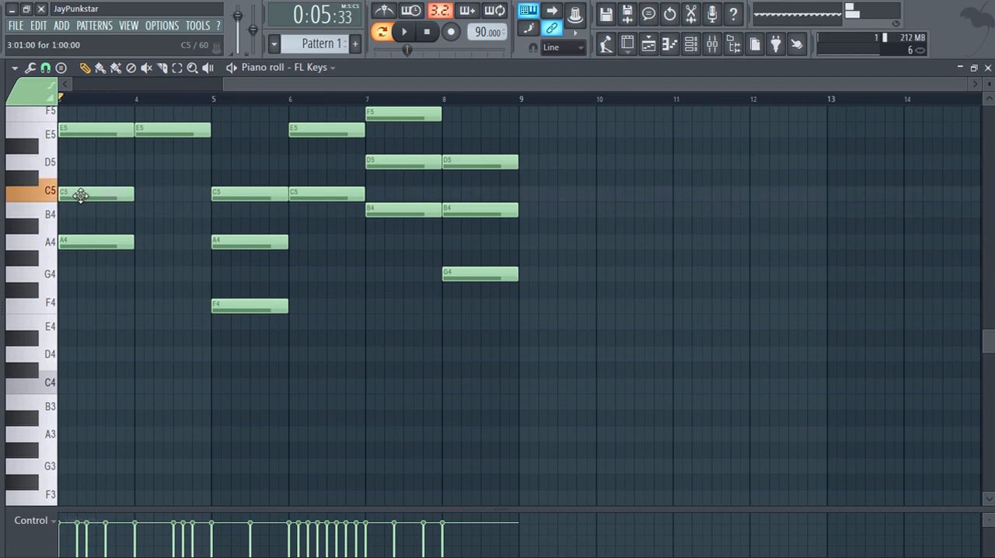
click(35, 177)
click(50, 166)
click(39, 153)
click(45, 131)
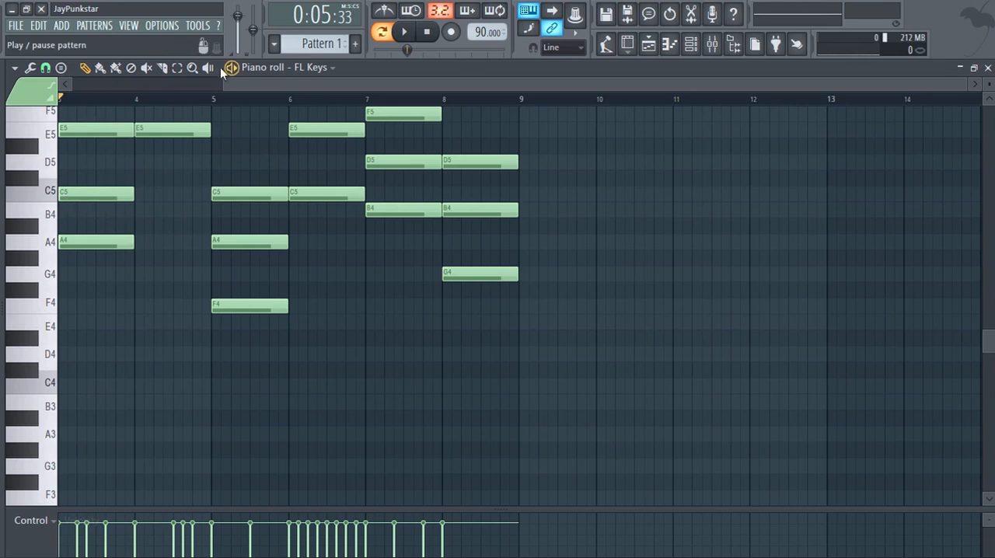
Audition the F5 and F#5 keys and place a one-bar F#5 note at the start of bar 9.
drag(236, 81, 742, 84)
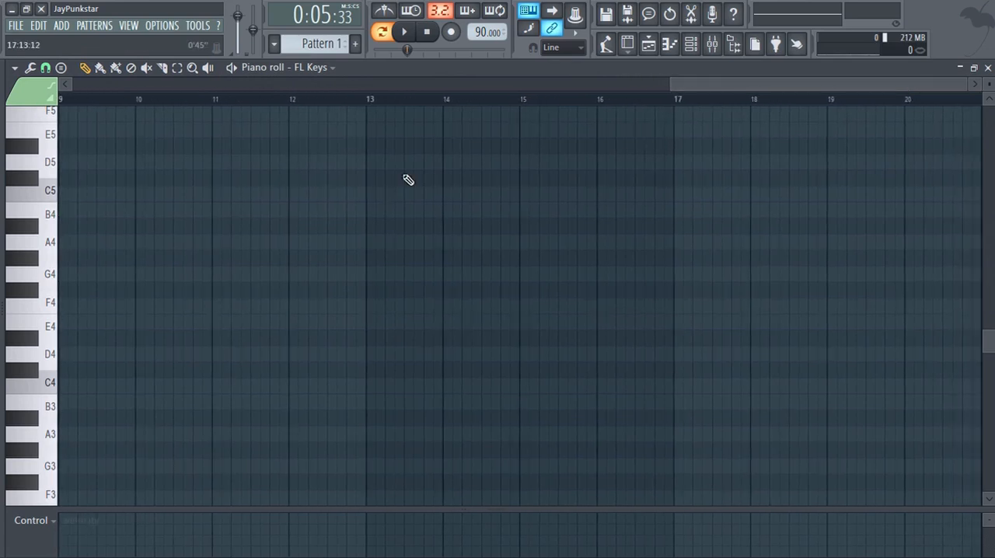
scroll(83, 181, down, 2)
scroll(83, 181, up, 4)
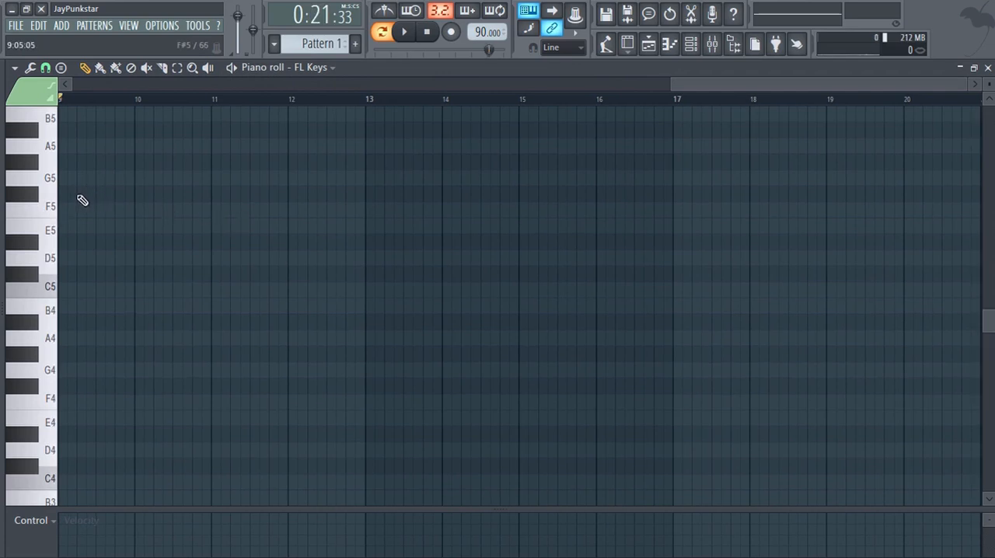
click(47, 208)
click(40, 187)
click(35, 196)
click(65, 193)
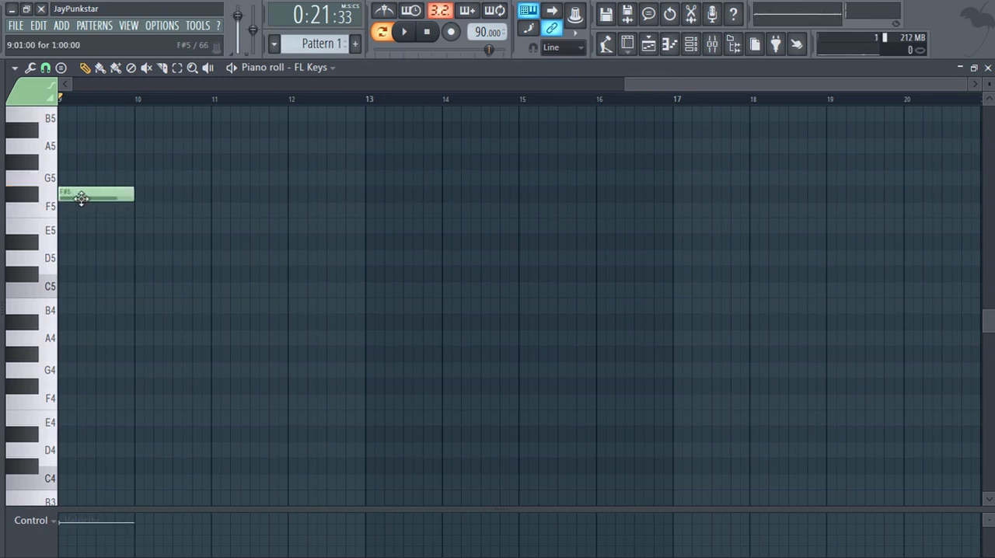
Audition the G5 and G#5 keys and add a one-bar A5 note above the F#5 in bar 9.
click(47, 180)
click(35, 164)
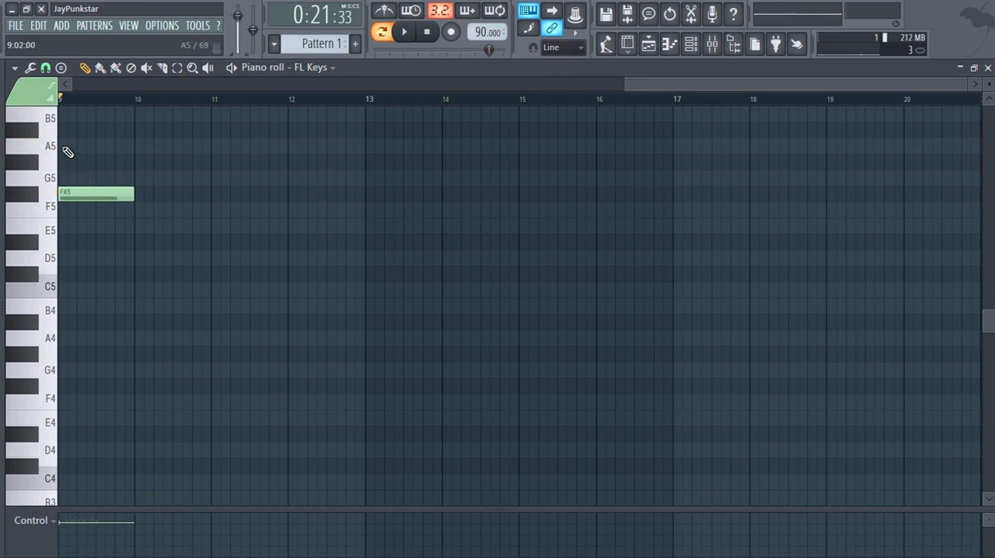
click(67, 150)
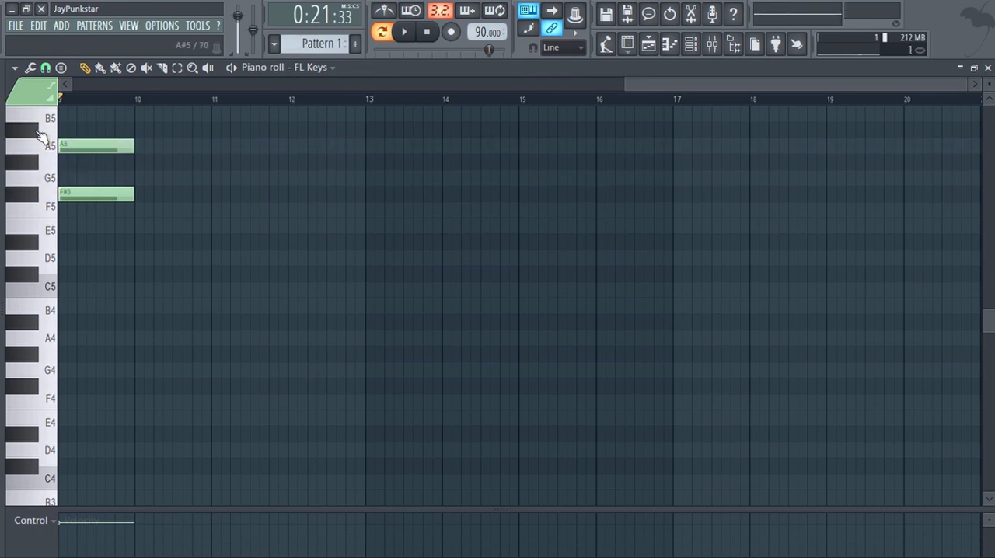
Audition the keys from A#5 up to C#6 and complete the bar 9 chord with a one-bar C#6 note.
scroll(53, 126, up, 1)
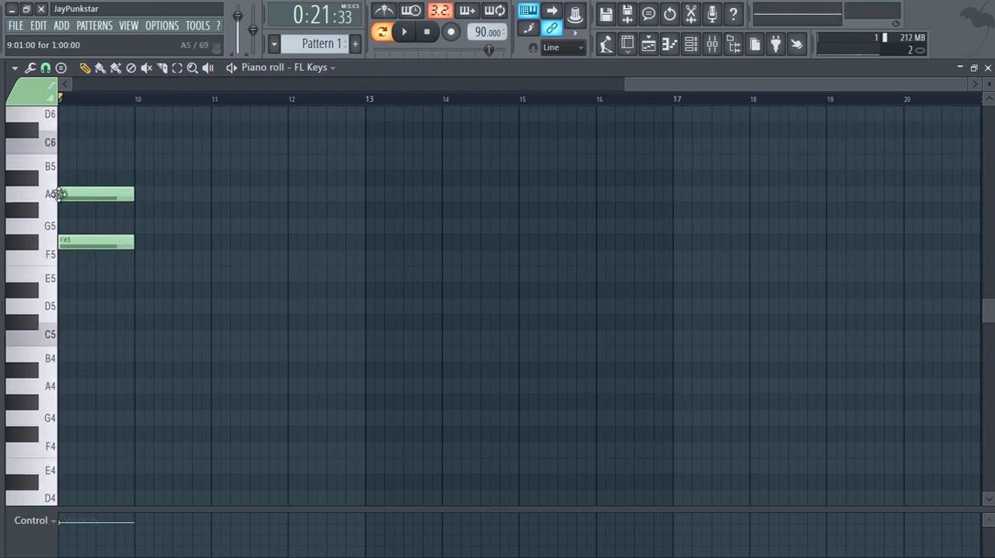
click(38, 180)
click(49, 166)
click(54, 146)
click(38, 132)
click(67, 132)
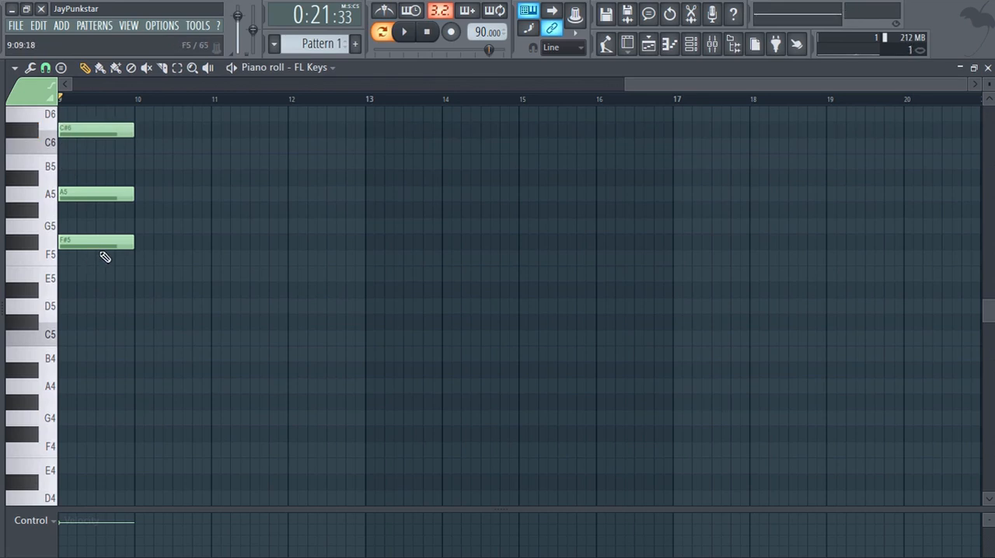
Play the F#5–A5–C#6 chord in bar 9 repeatedly, and close the piano roll once playback is stopped.
key(space)
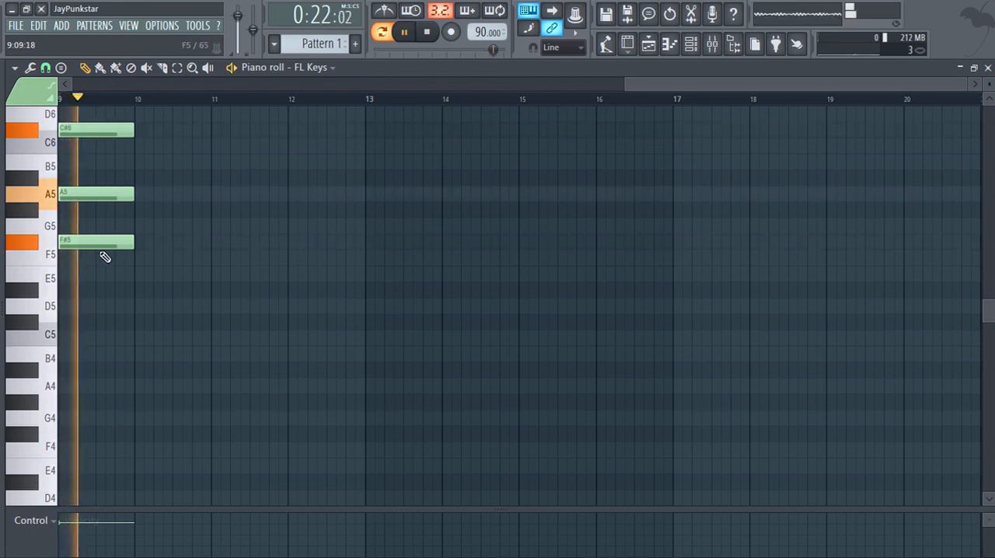
key(space)
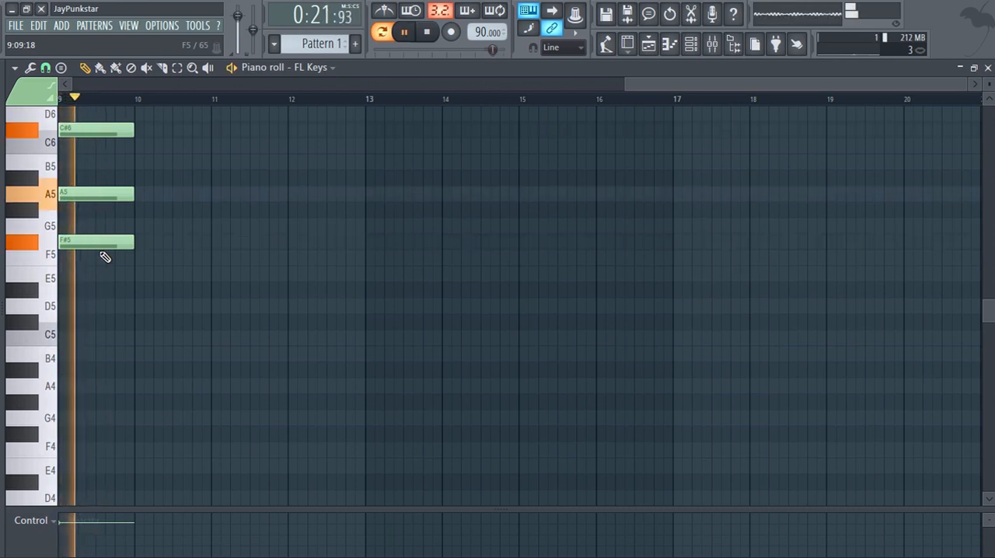
key(space)
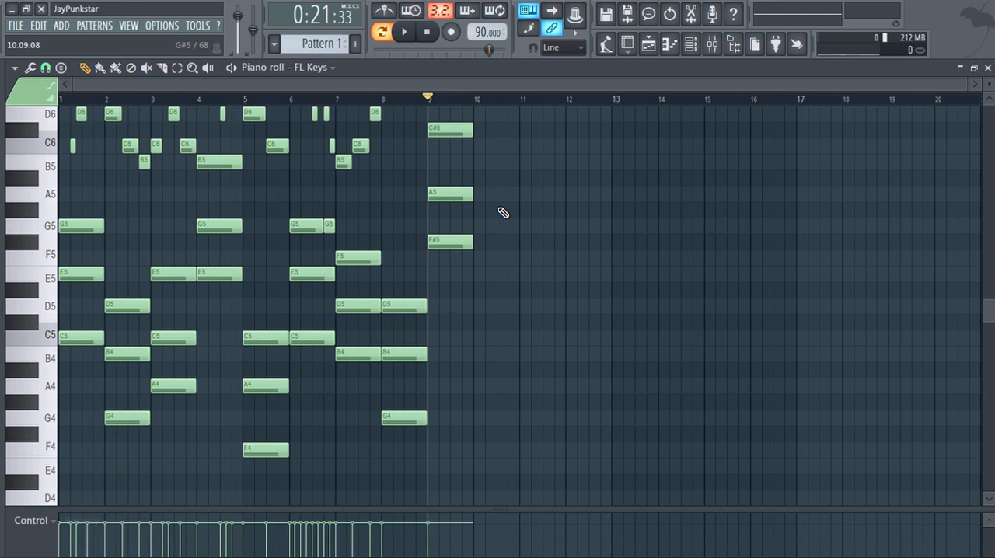
key(Escape)
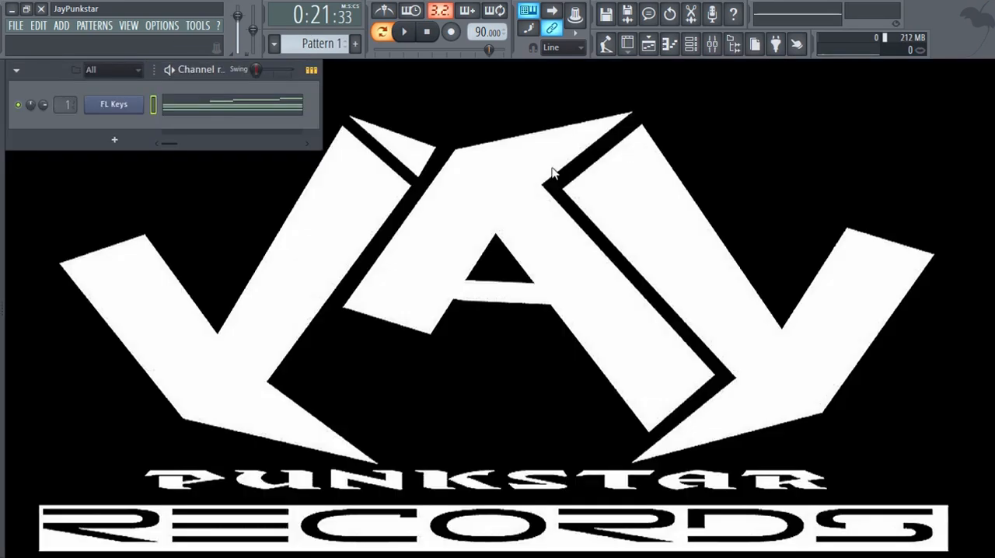